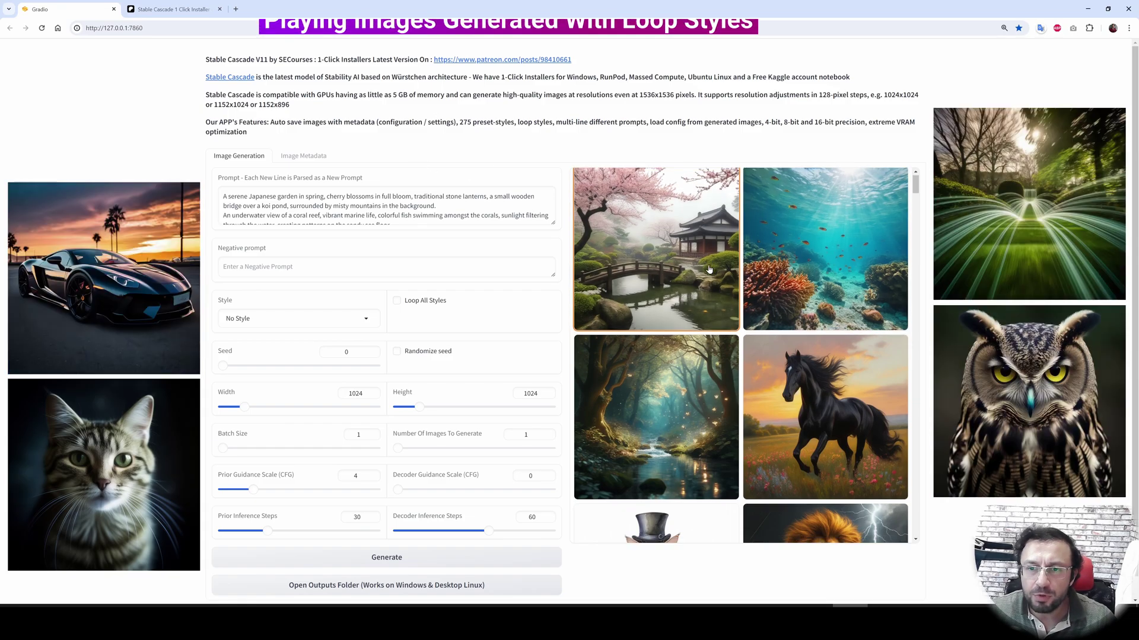
Step: Scroll the output gallery down to the lightning-storm and steam-locomotive images
scroll(709, 270, down, 4)
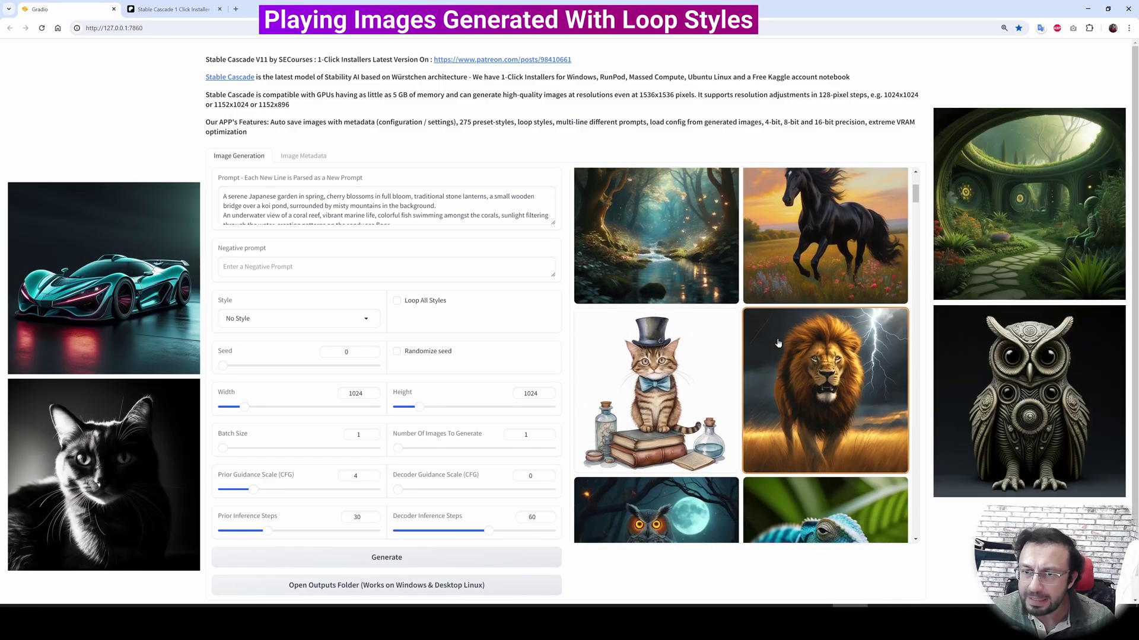
scroll(778, 344, down, 1)
scroll(799, 359, down, 3)
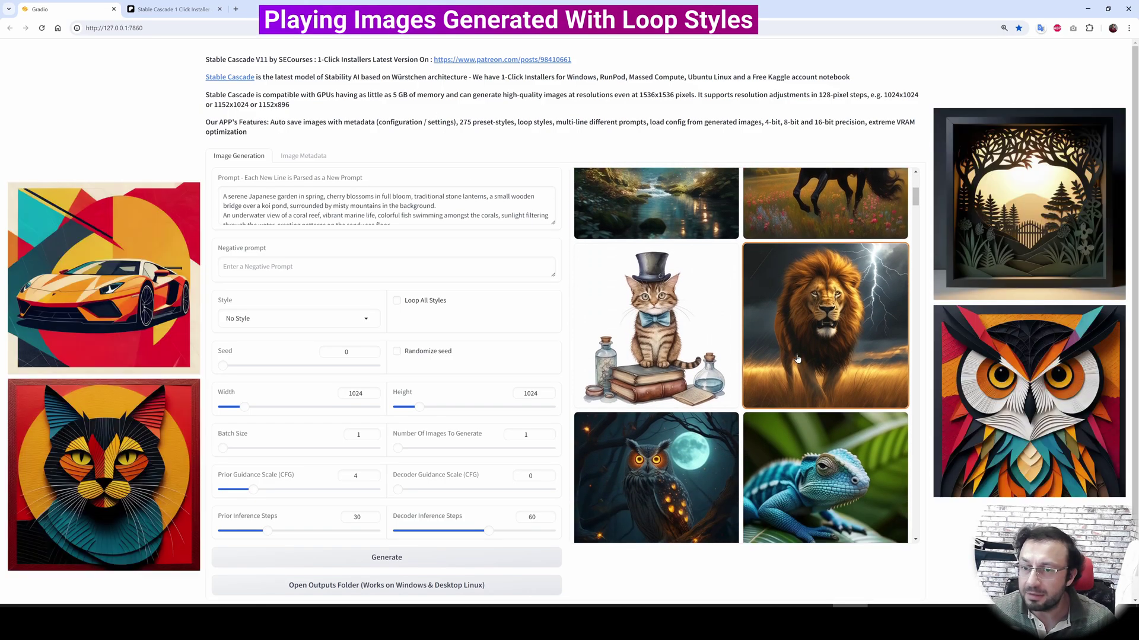
scroll(798, 359, down, 1)
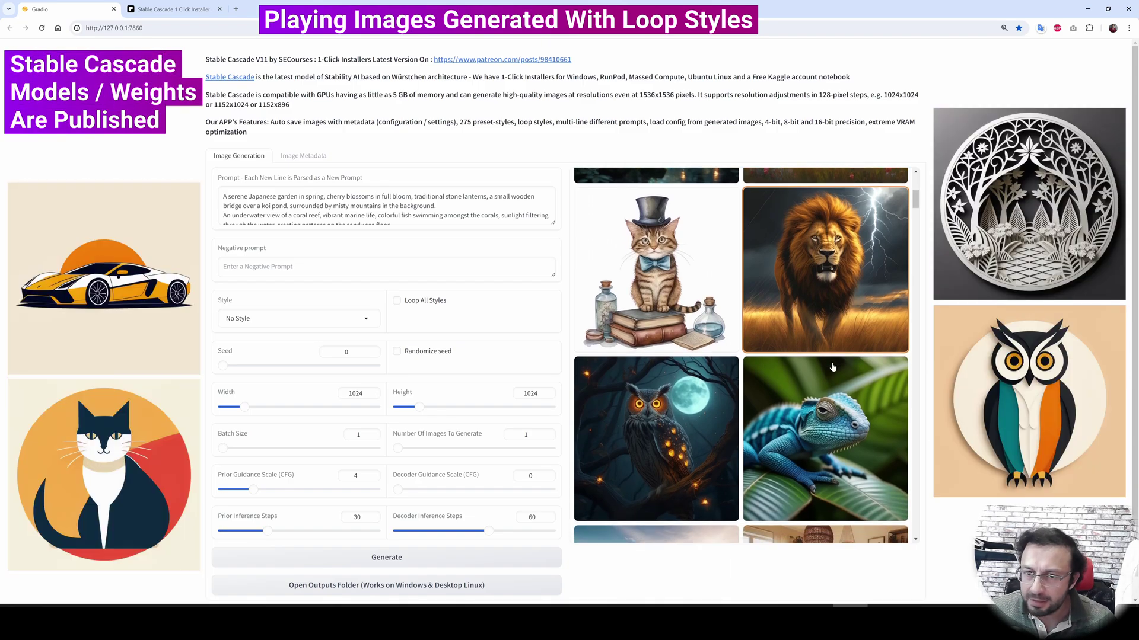
scroll(833, 367, down, 1)
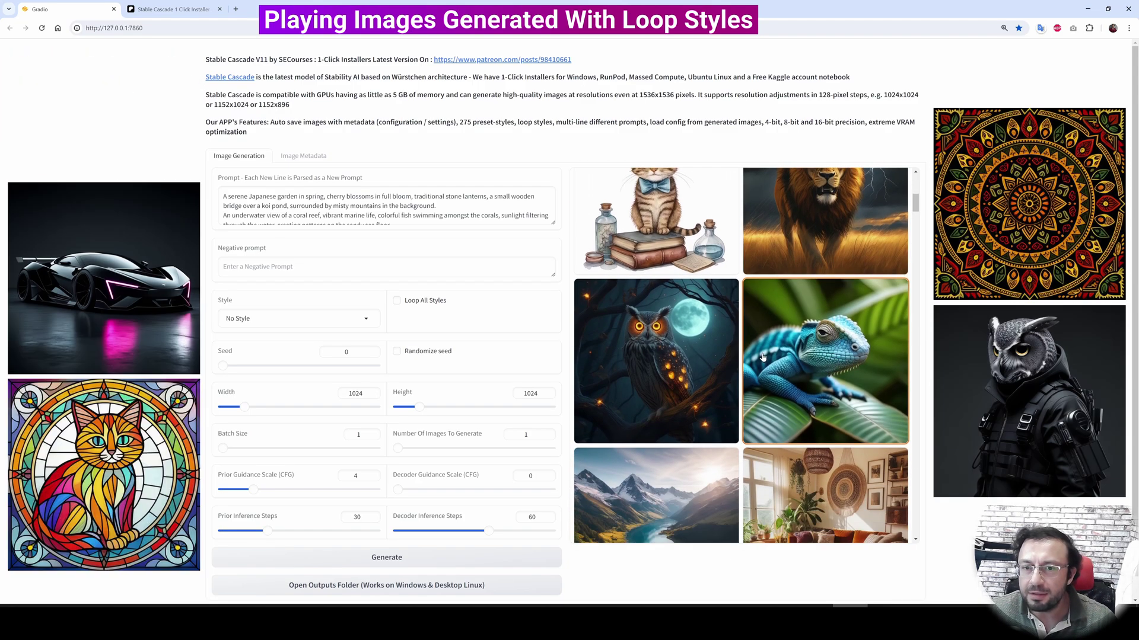
scroll(768, 363, down, 1)
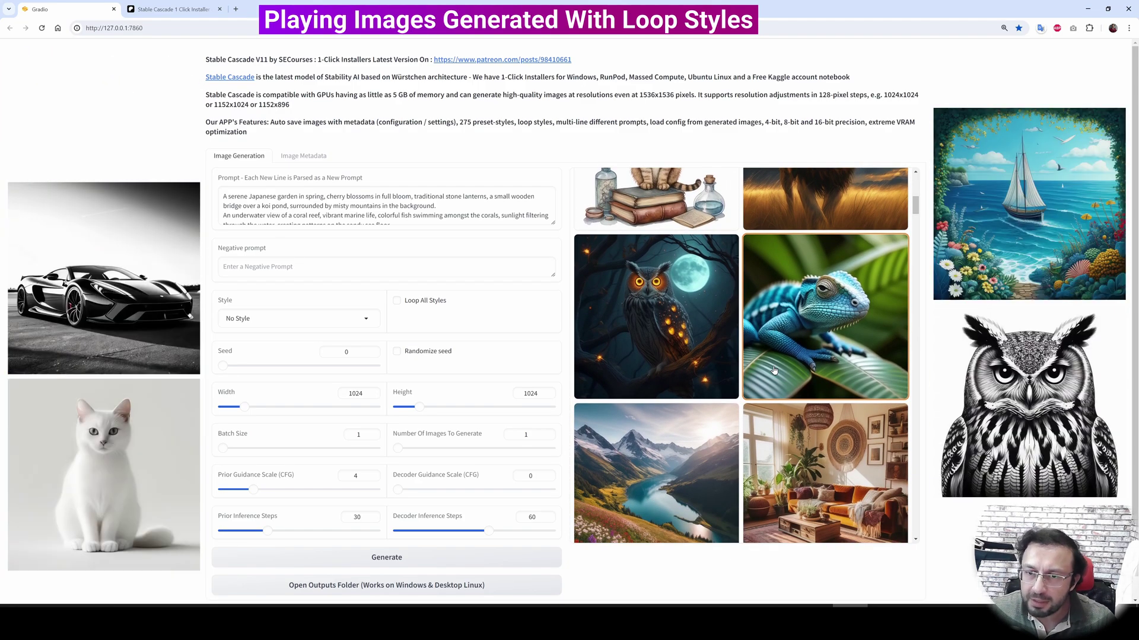
scroll(774, 370, down, 1)
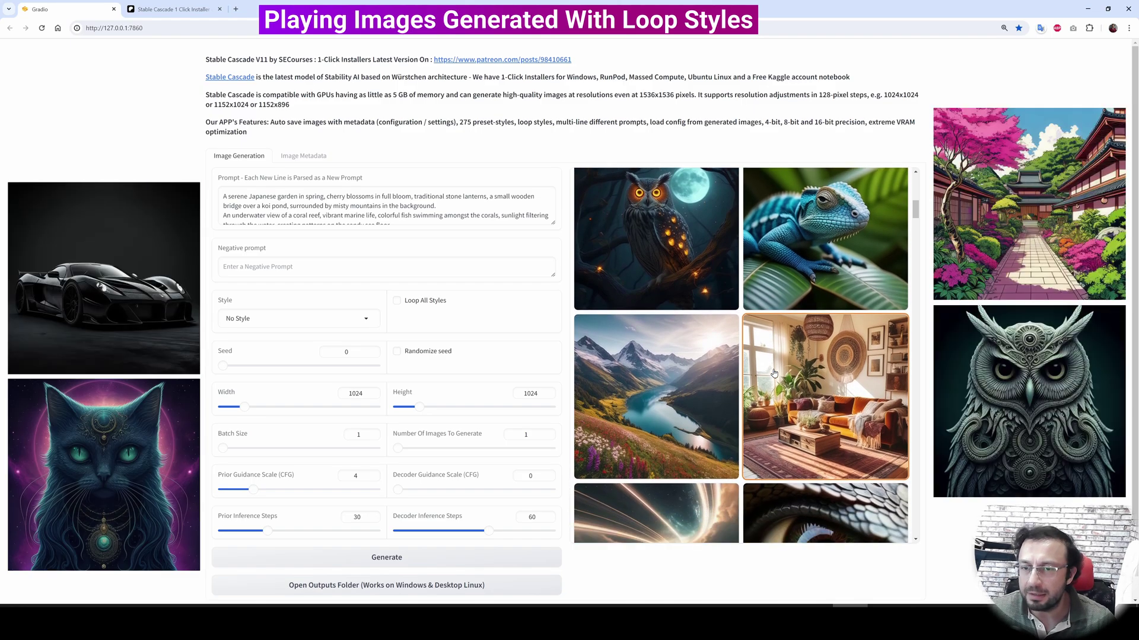
scroll(774, 372, down, 1)
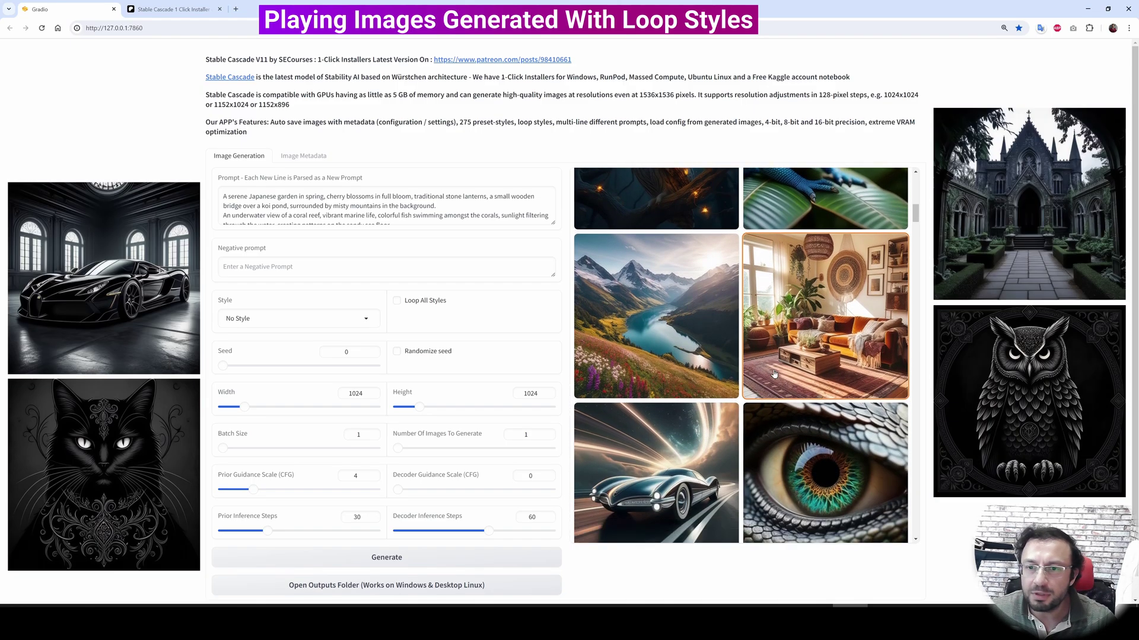
scroll(774, 374, down, 2)
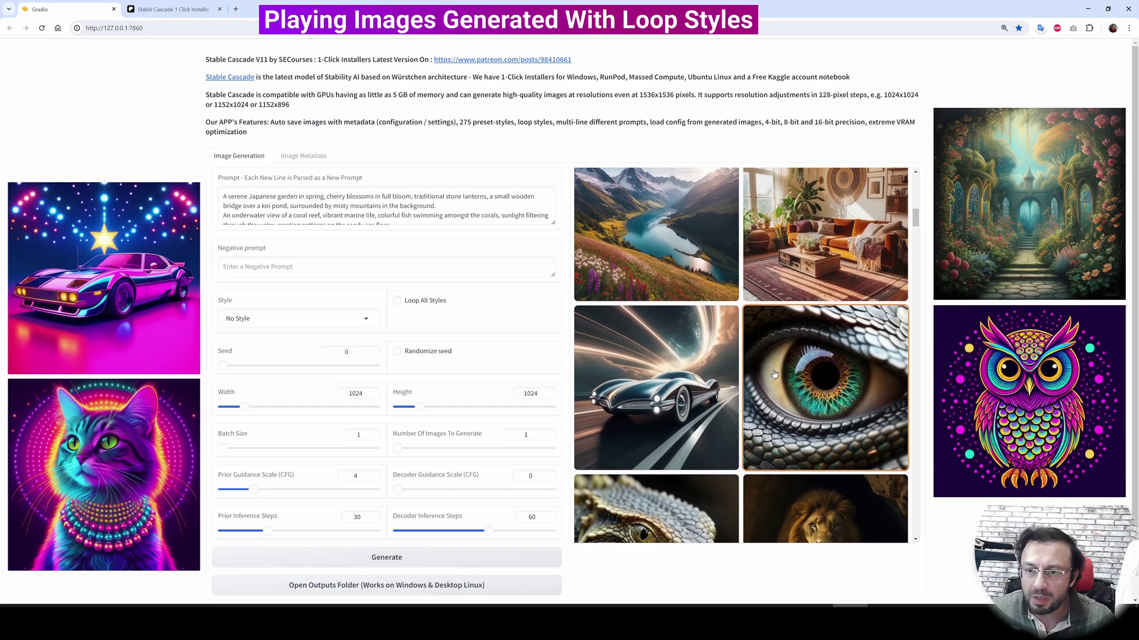
scroll(774, 374, down, 2)
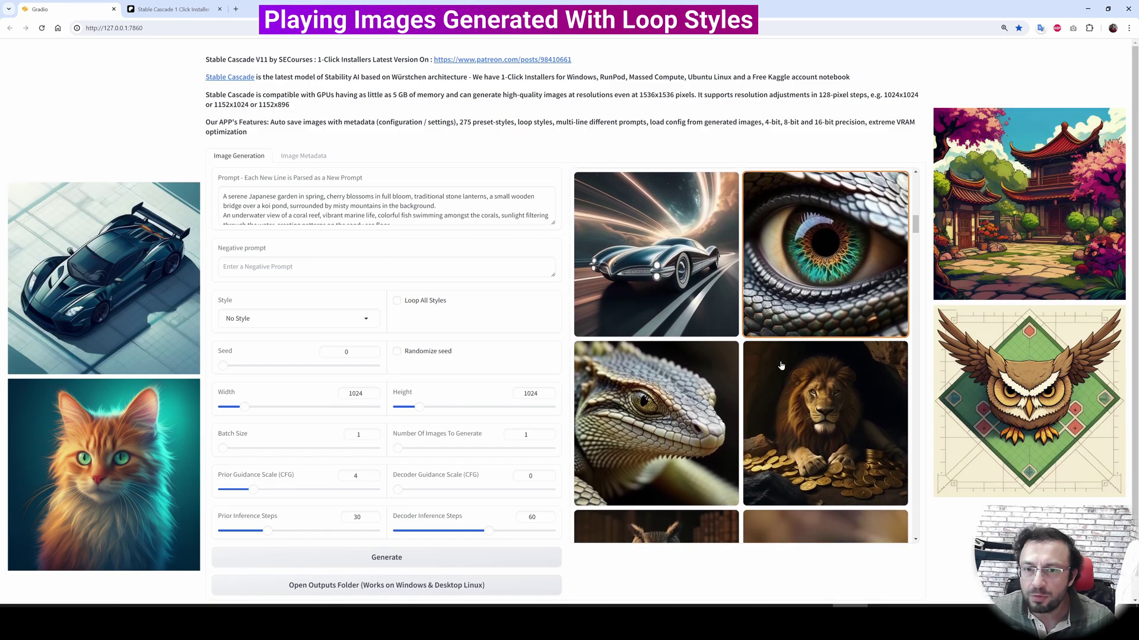
scroll(782, 367, down, 3)
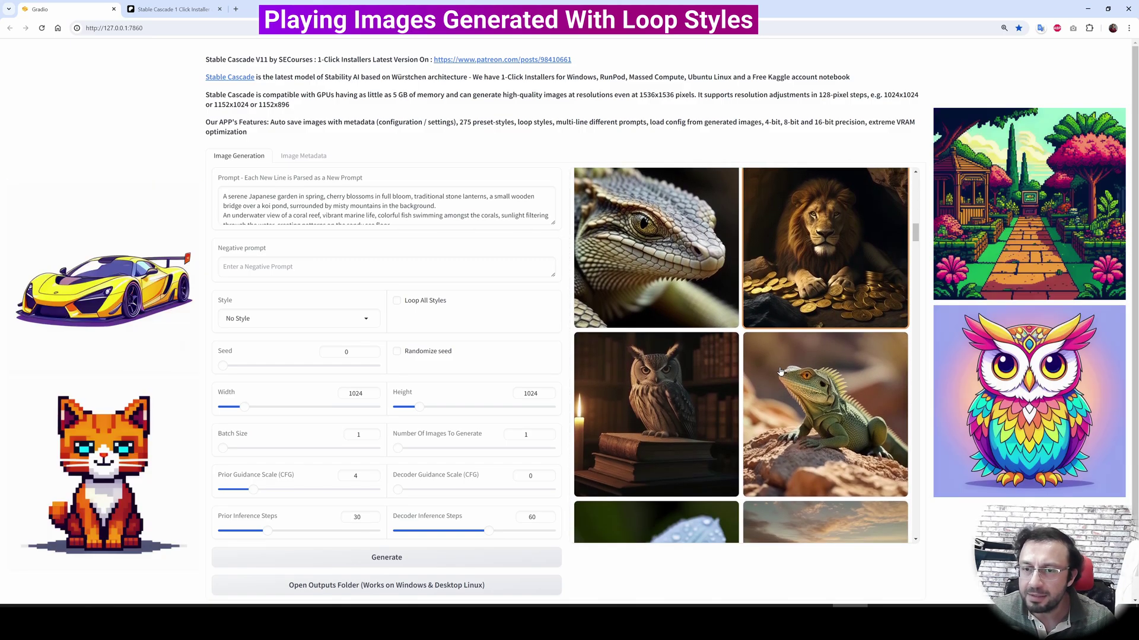
scroll(780, 372, down, 2)
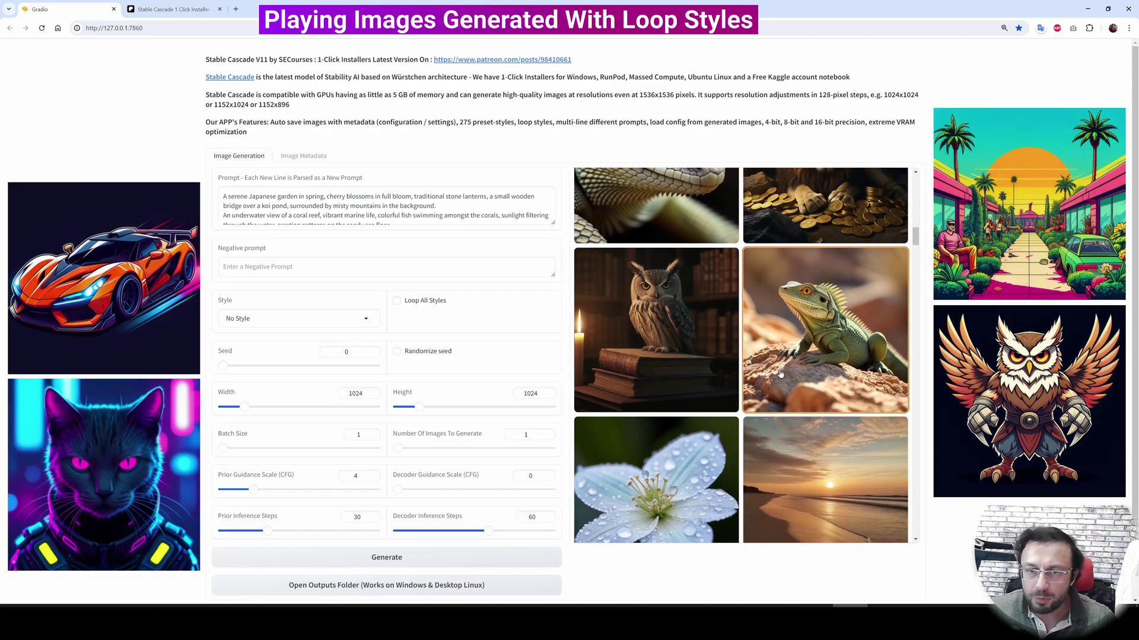
scroll(780, 372, down, 3)
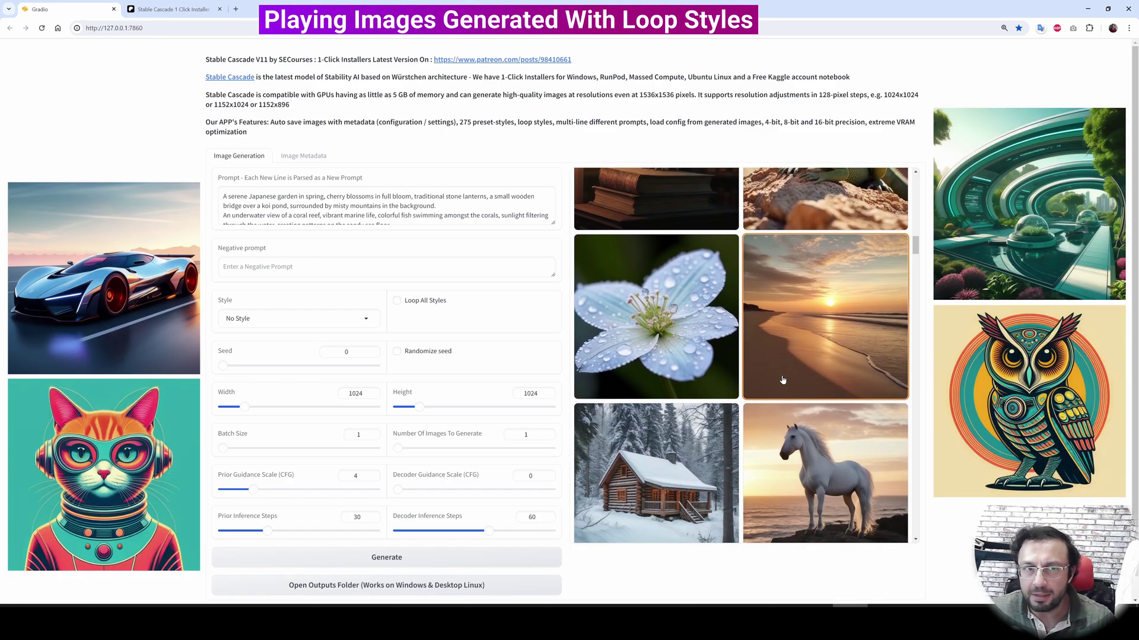
scroll(789, 383, down, 1)
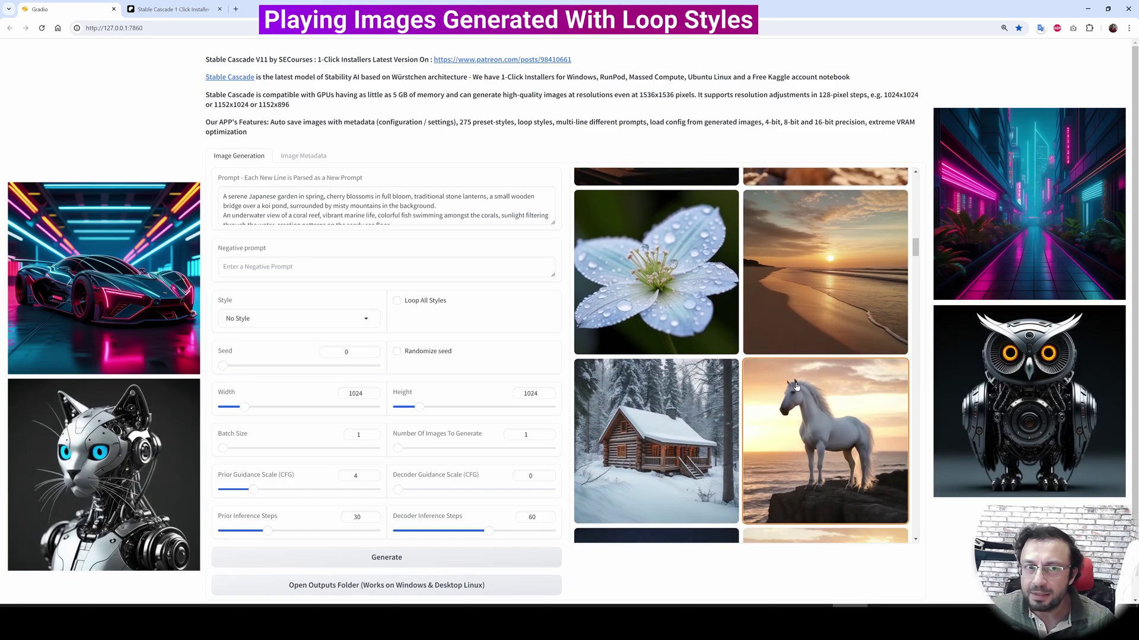
scroll(797, 387, down, 3)
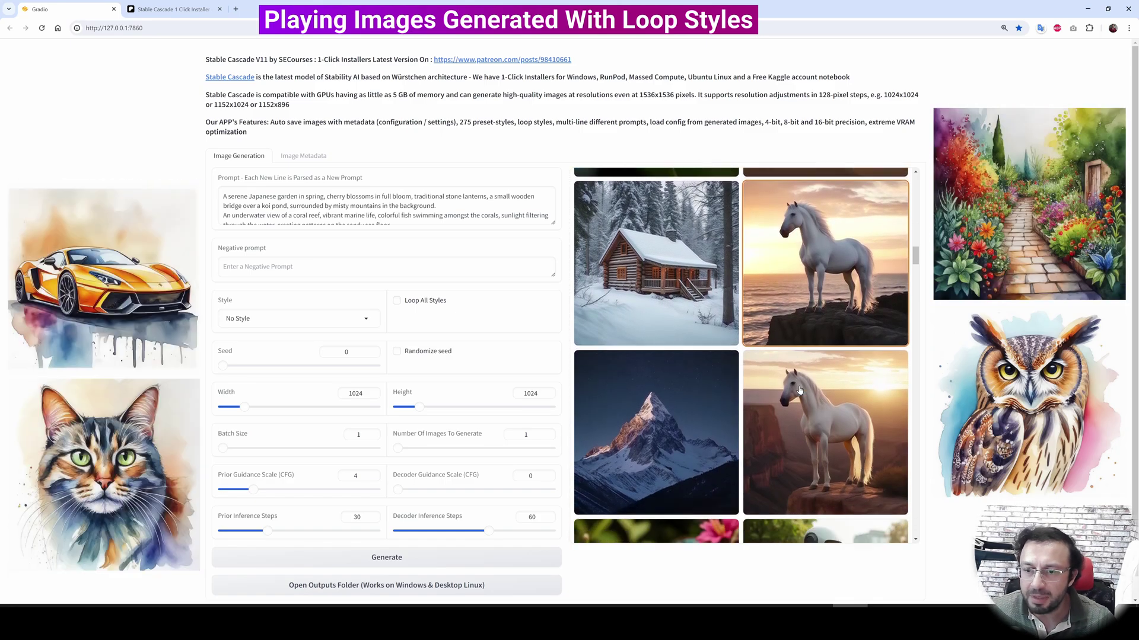
scroll(799, 390, down, 2)
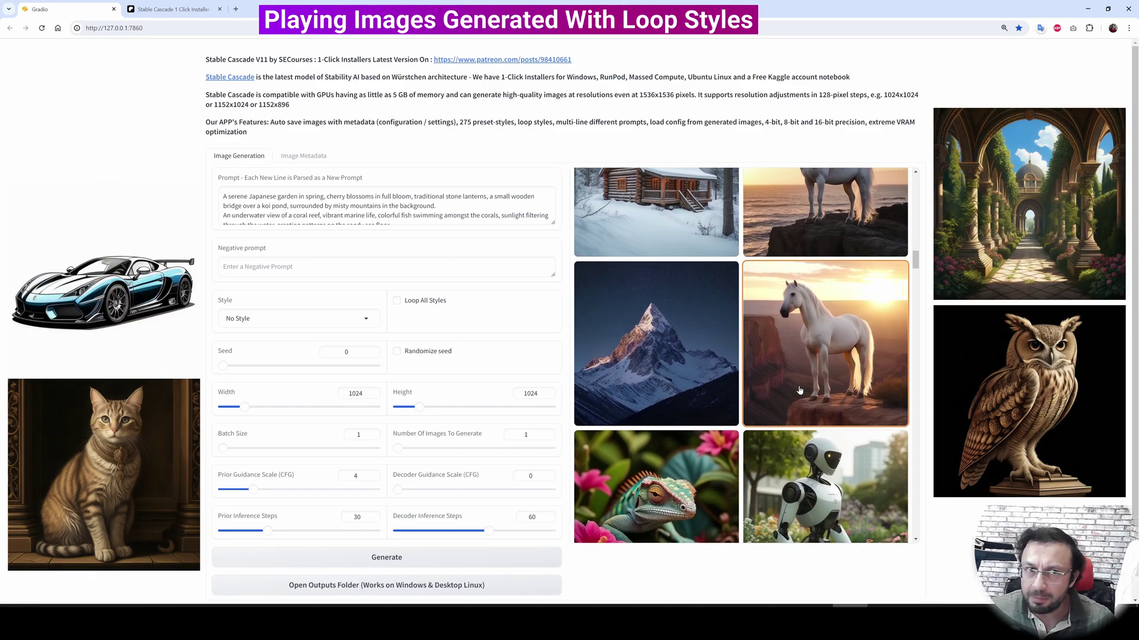
scroll(812, 379, down, 2)
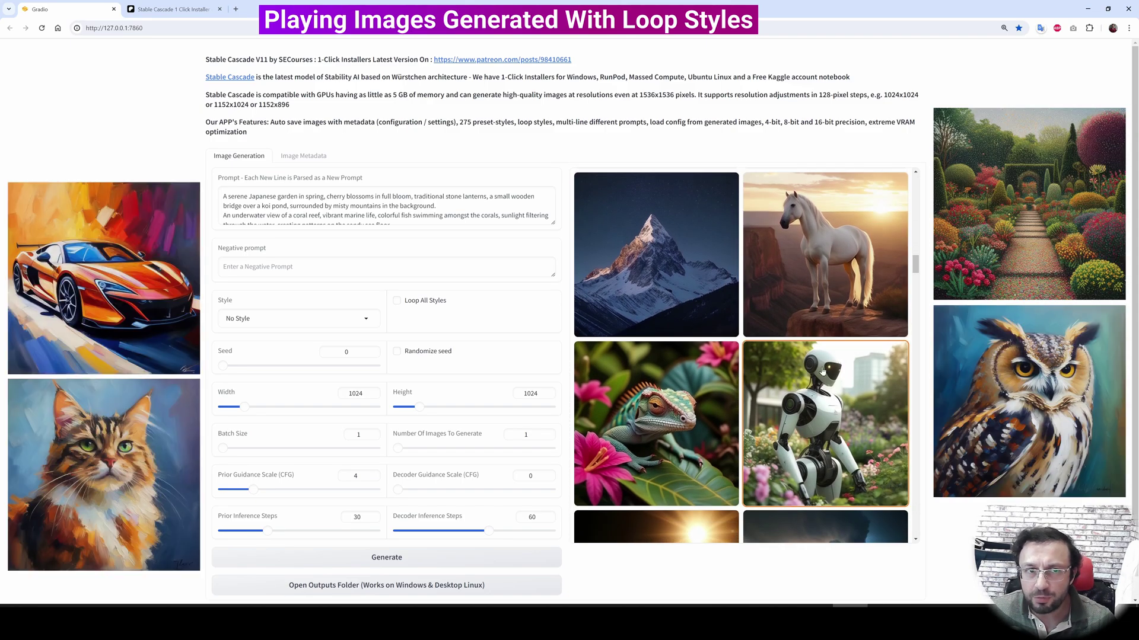
scroll(821, 373, down, 2)
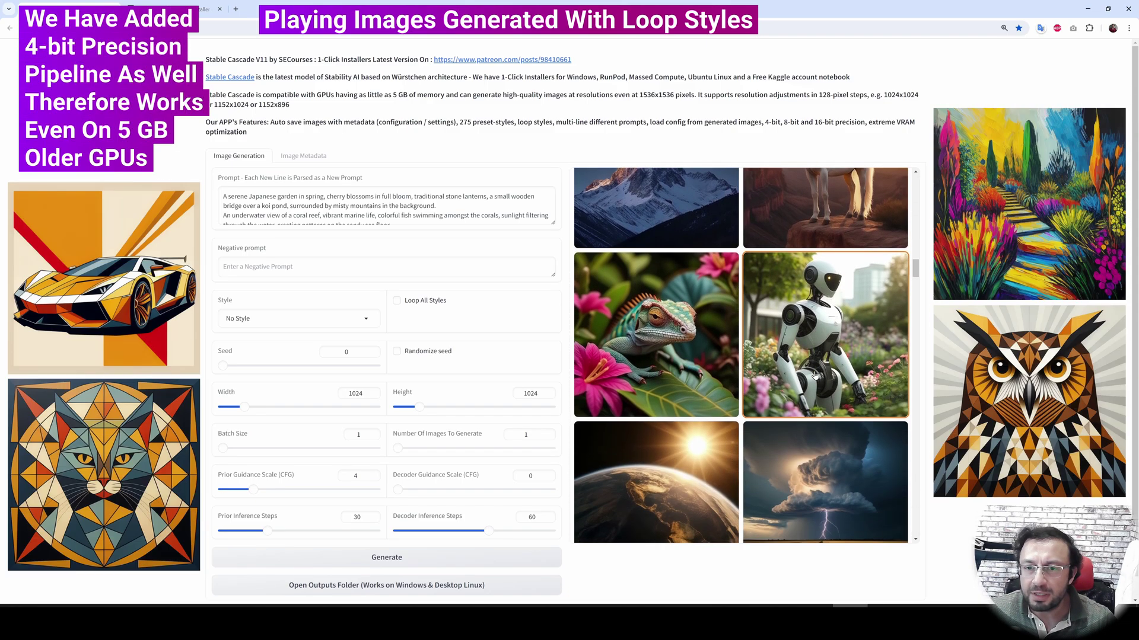
scroll(815, 375, down, 2)
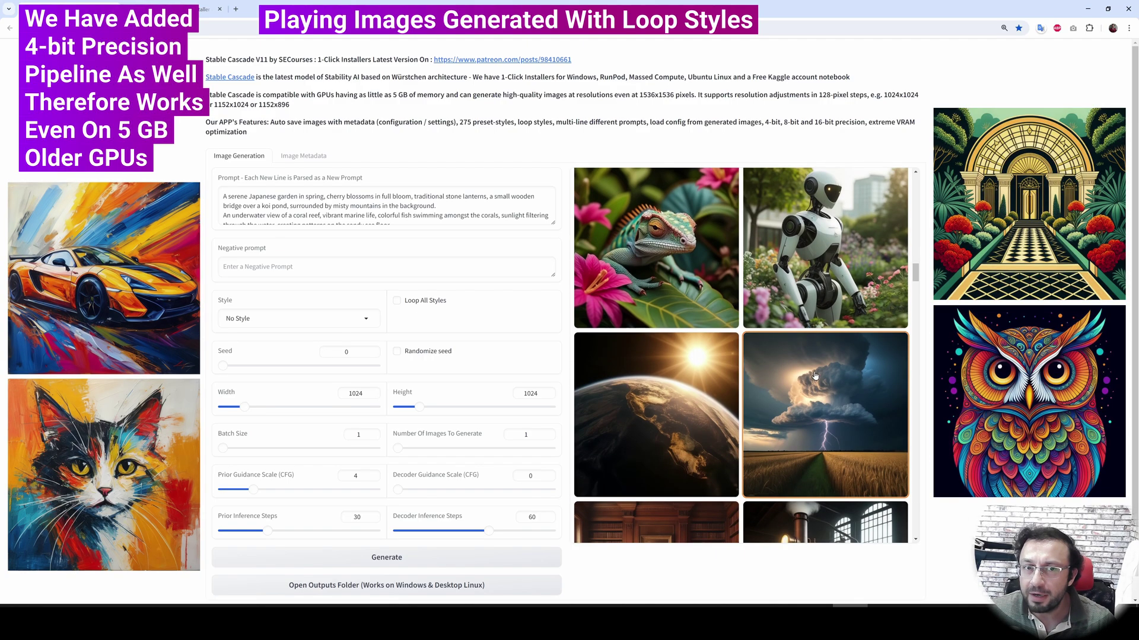
scroll(806, 379, down, 2)
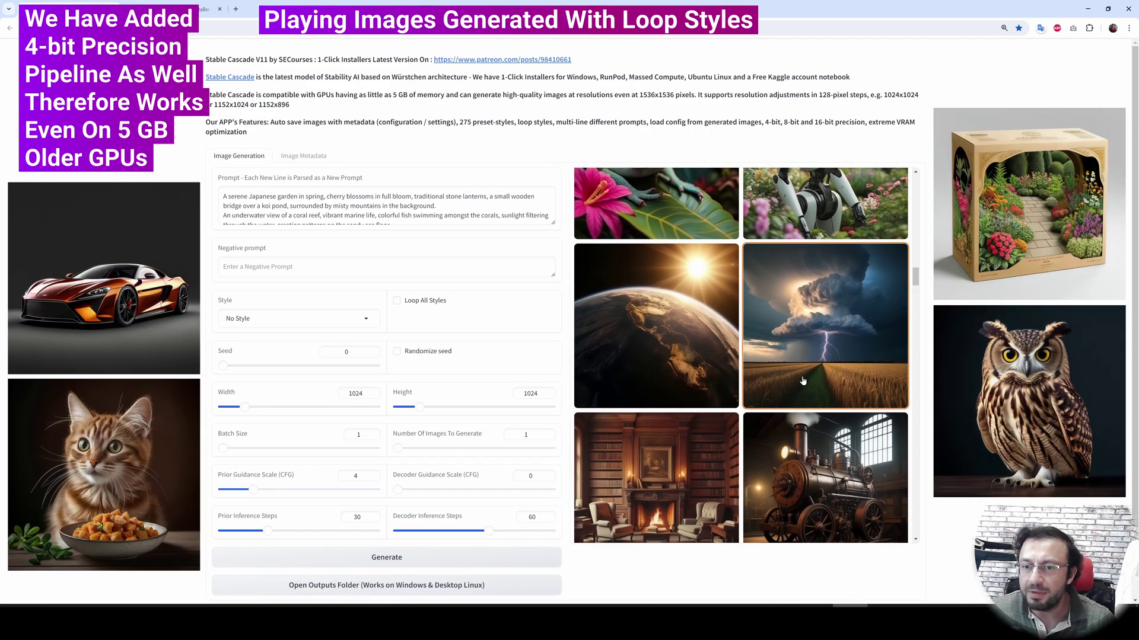
scroll(803, 381, down, 1)
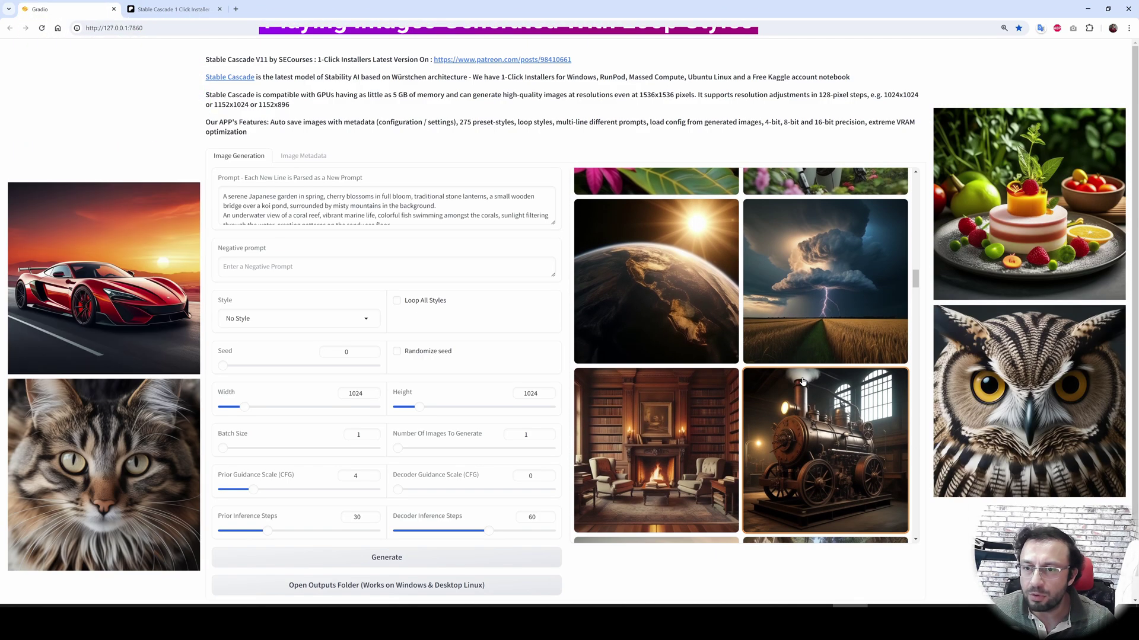
scroll(807, 373, down, 12)
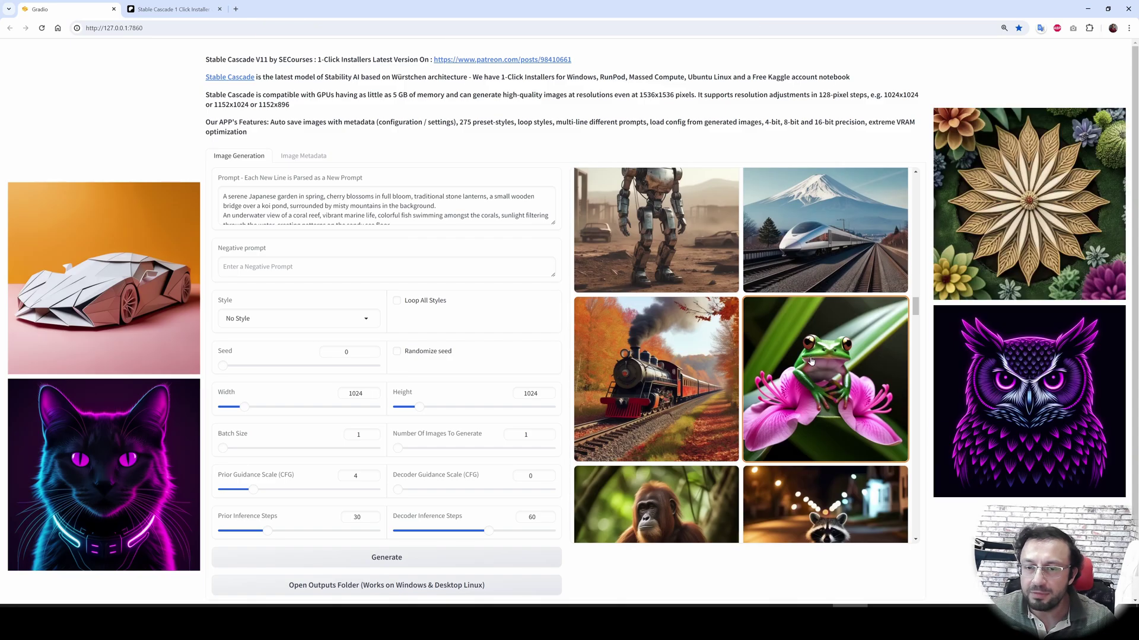
scroll(811, 363, down, 4)
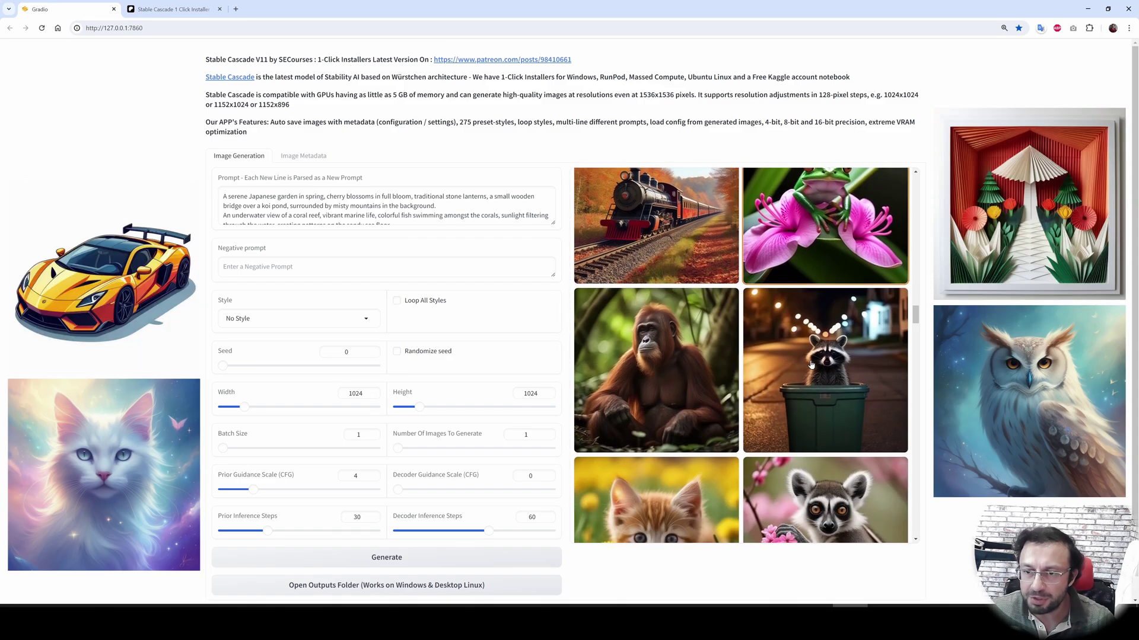
scroll(818, 364, down, 5)
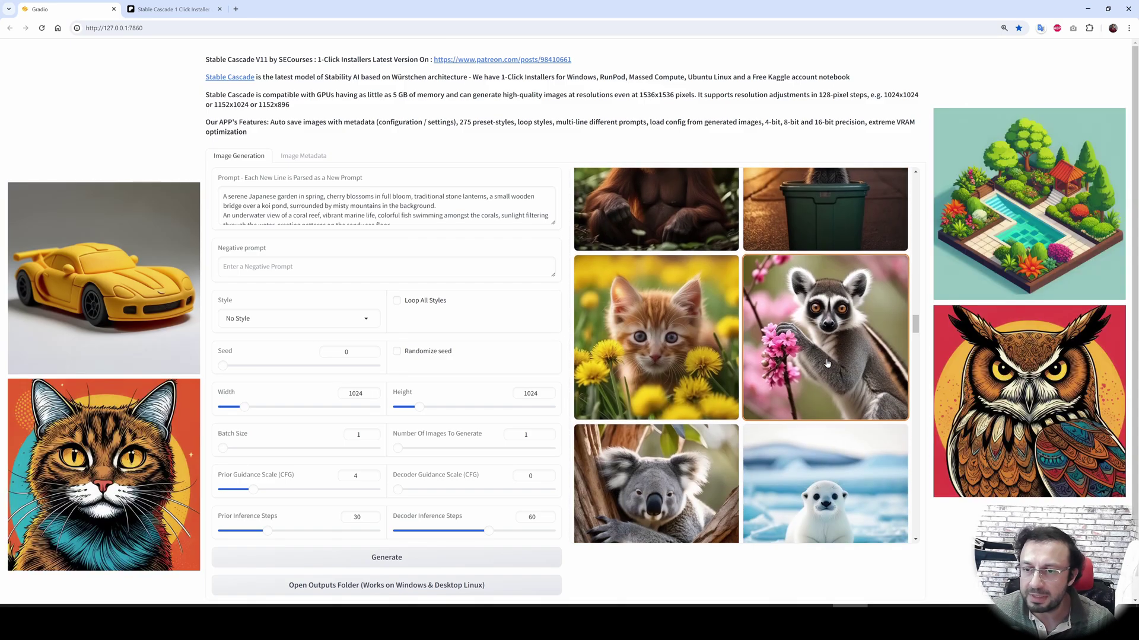
scroll(827, 363, down, 3)
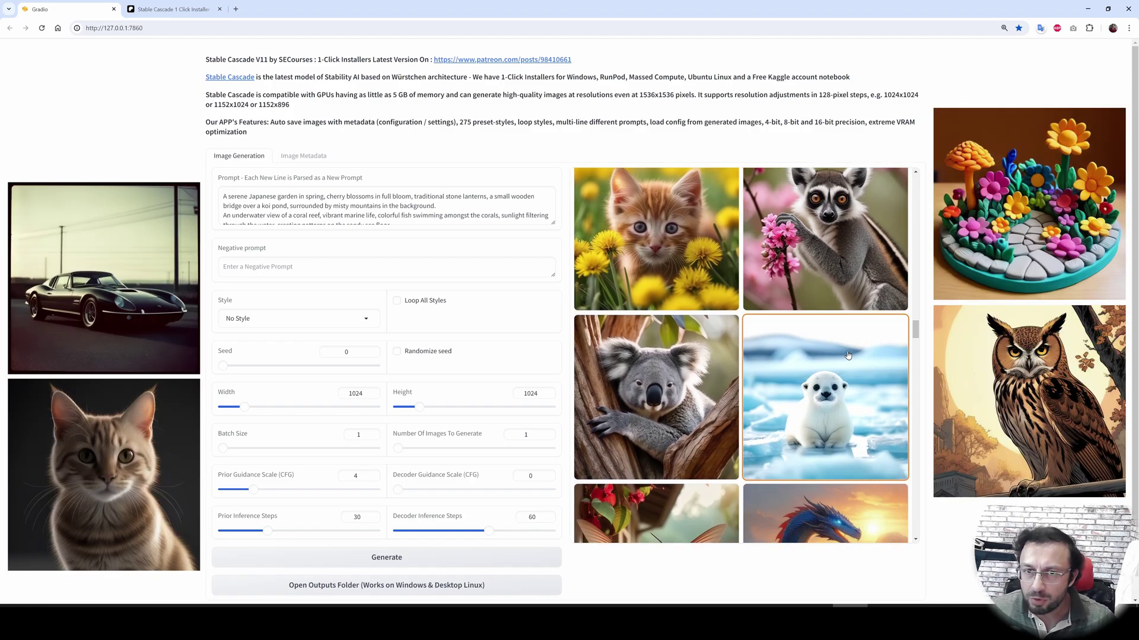
scroll(848, 355, down, 2)
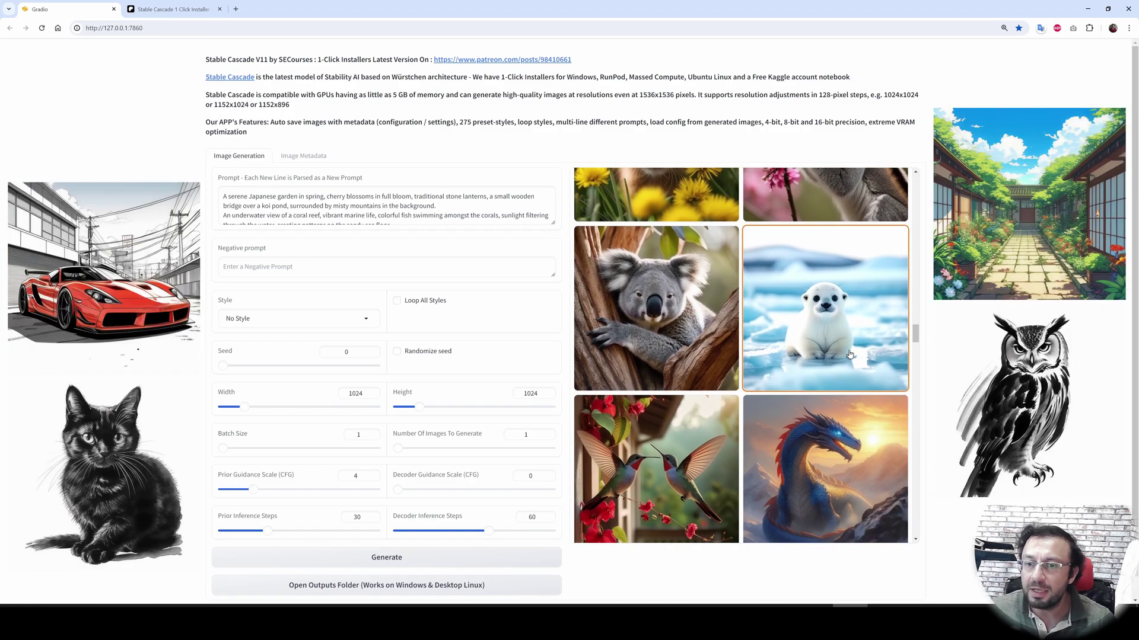
scroll(849, 354, down, 2)
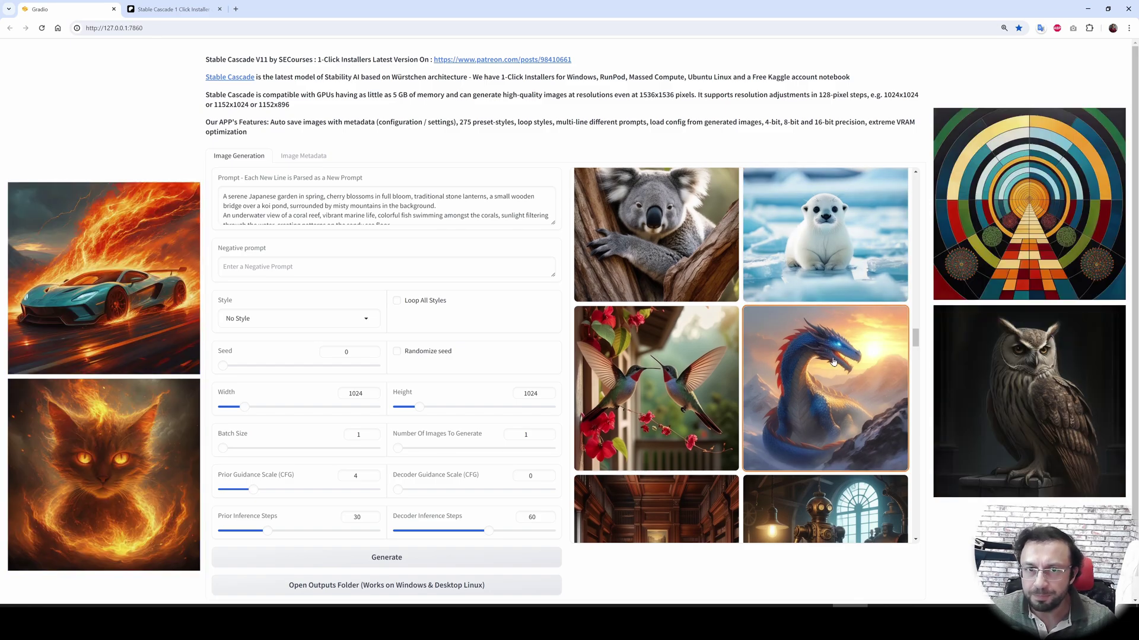
scroll(833, 361, down, 1)
scroll(834, 358, down, 4)
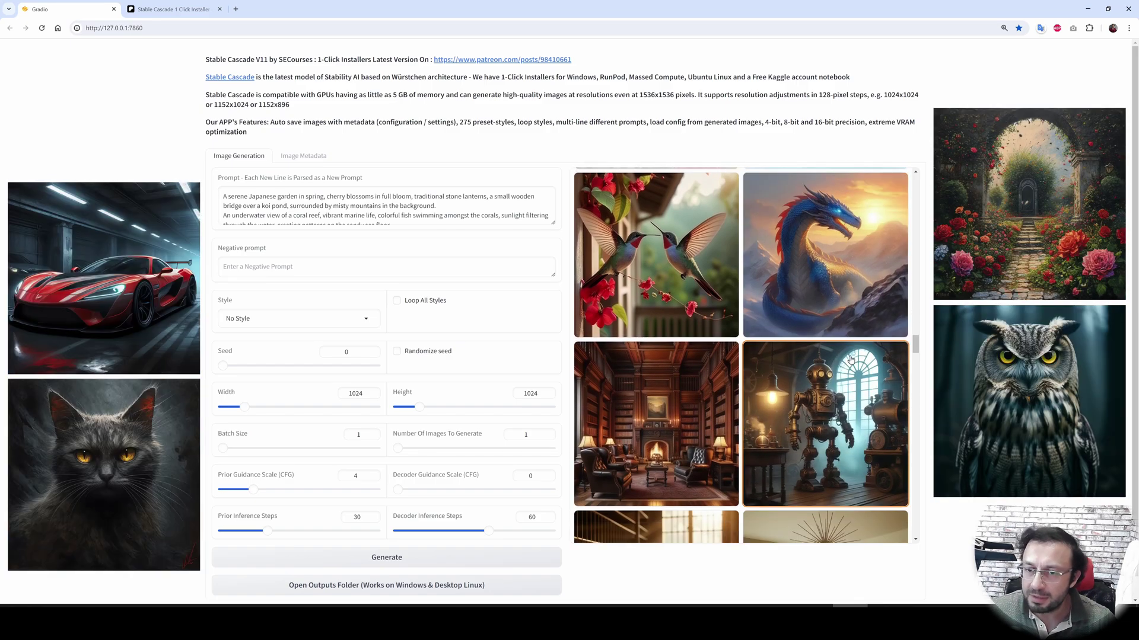
scroll(846, 390, down, 3)
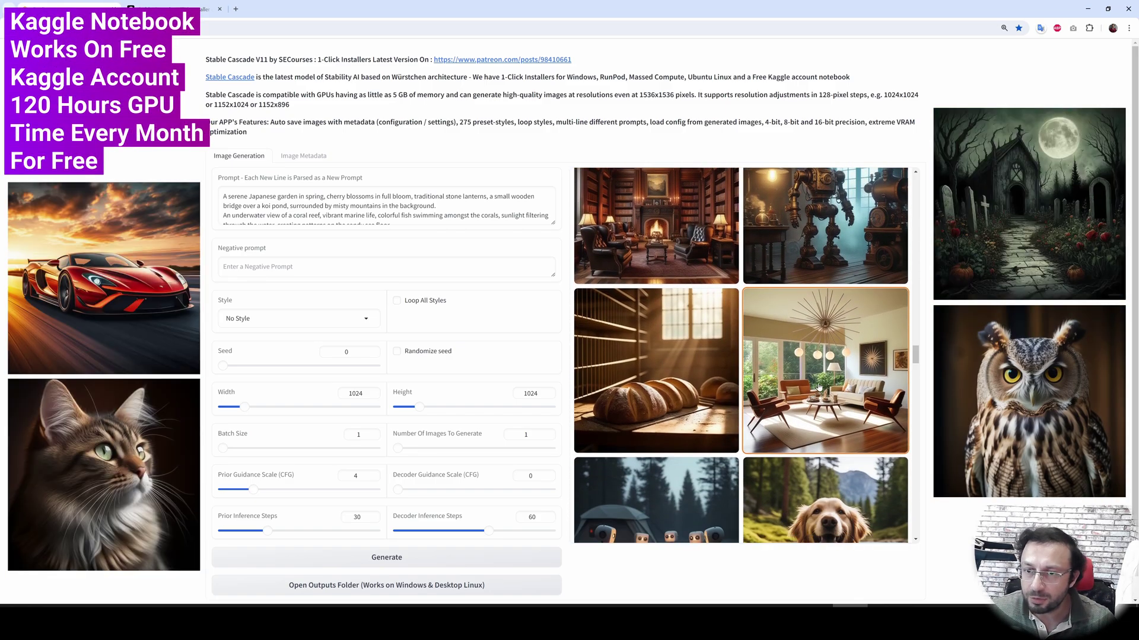
scroll(820, 387, down, 3)
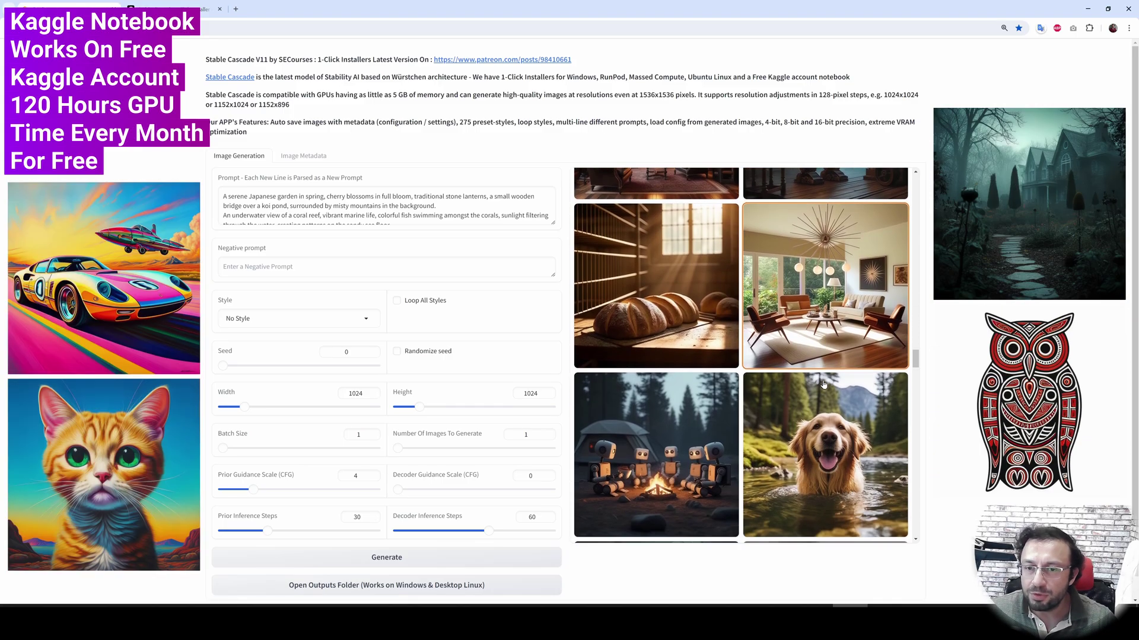
scroll(821, 389, down, 3)
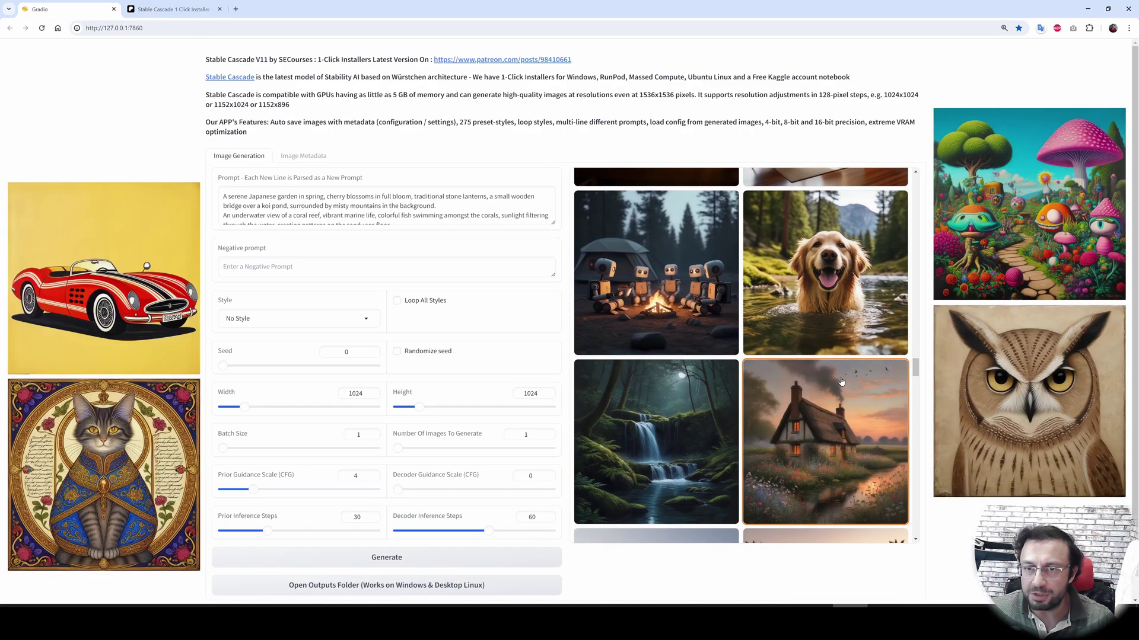
scroll(844, 382, down, 3)
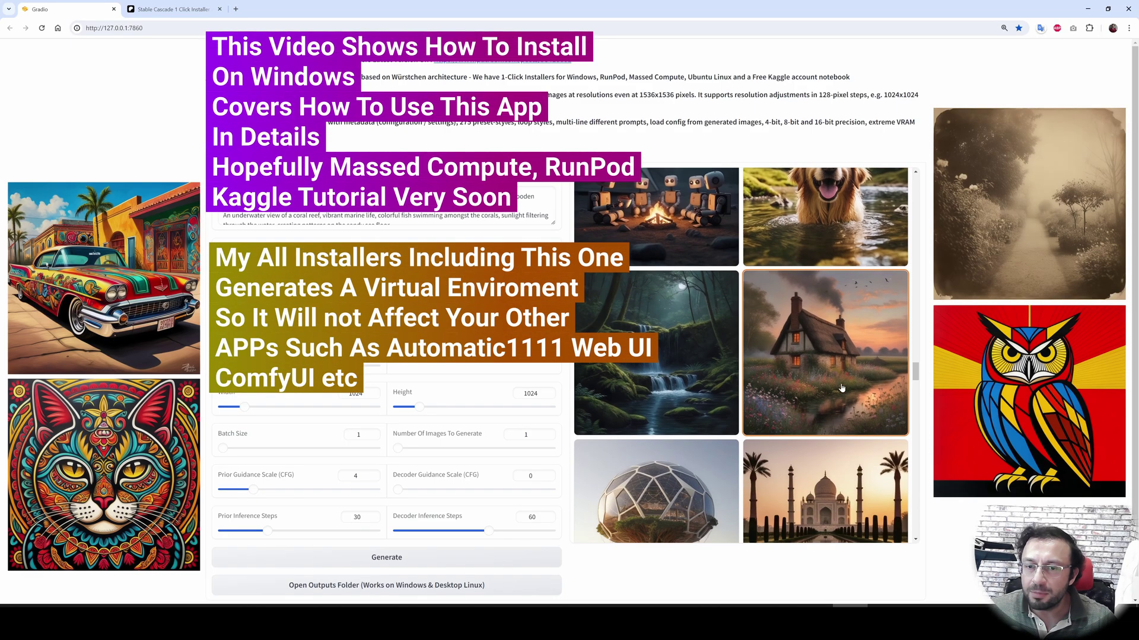
scroll(848, 373, down, 2)
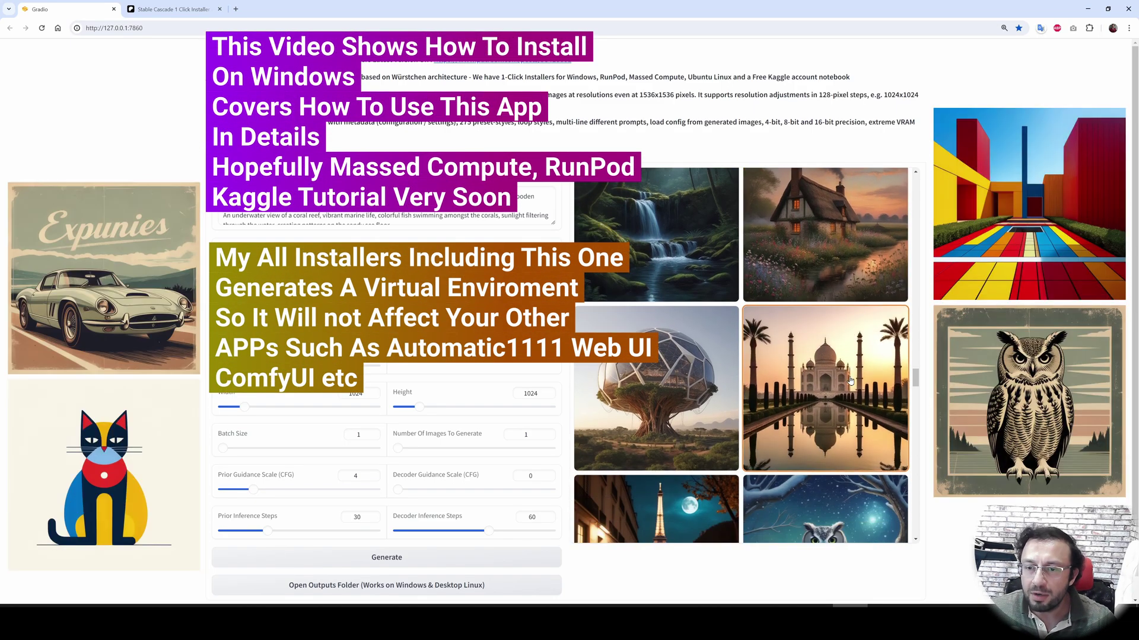
scroll(845, 386, down, 1)
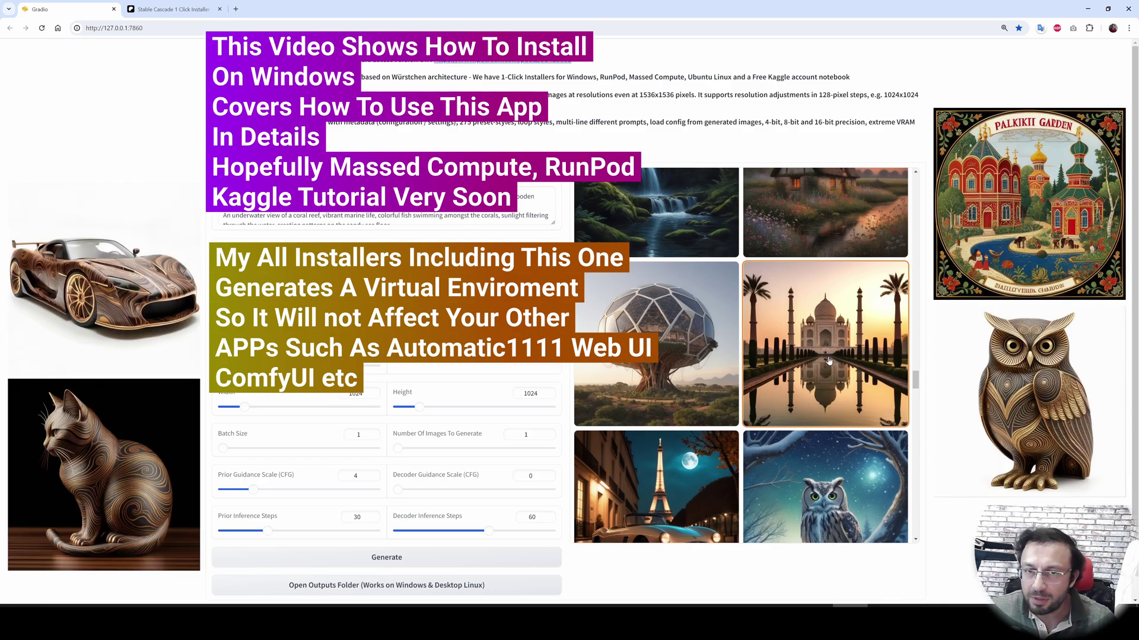
scroll(827, 374, down, 2)
scroll(816, 386, down, 3)
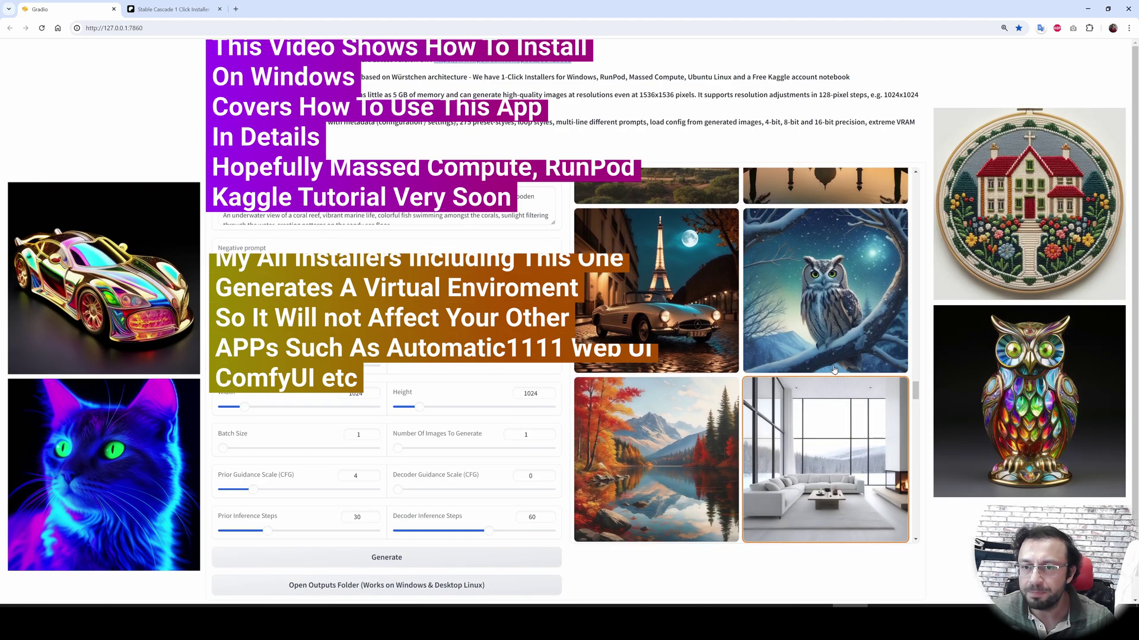
scroll(824, 386, down, 5)
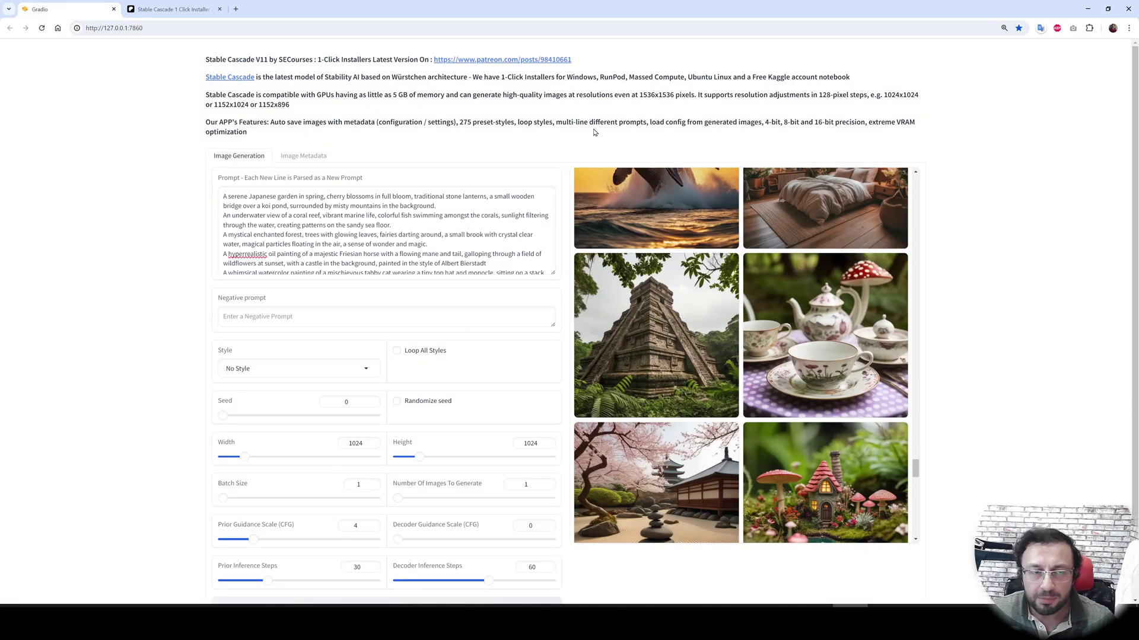
scroll(397, 217, down, 8)
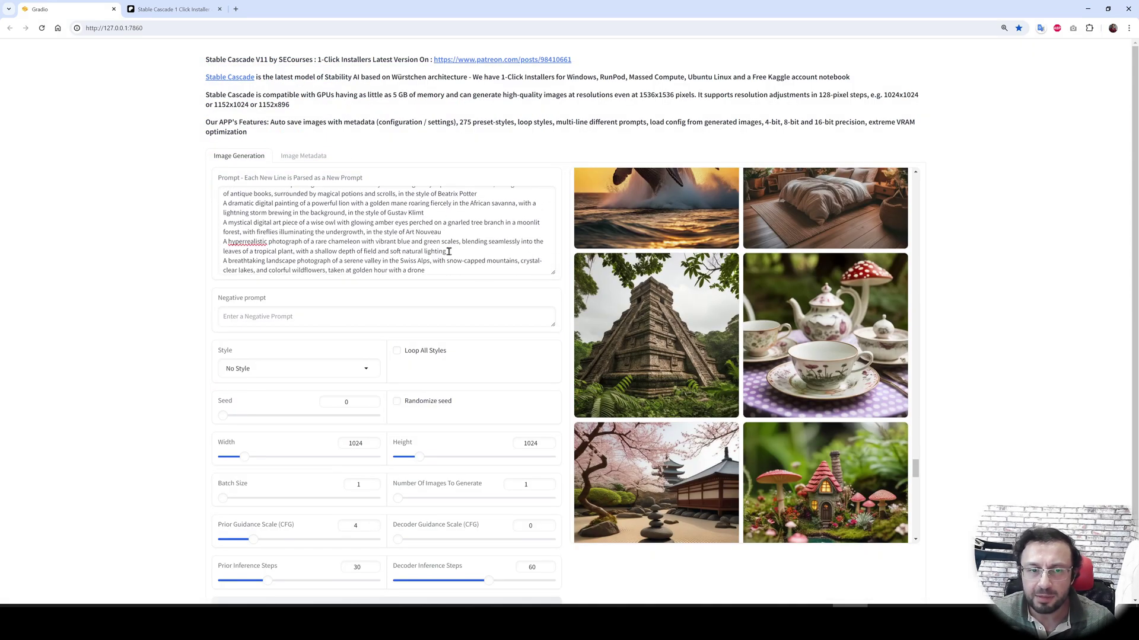
scroll(472, 232, up, 6)
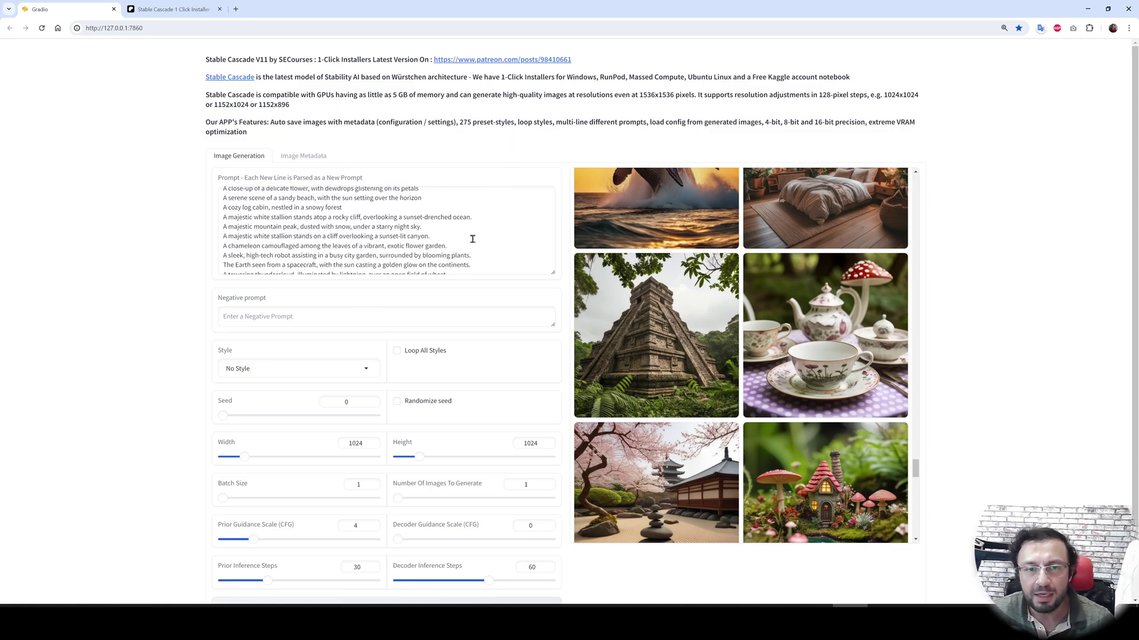
drag(473, 239, 217, 238)
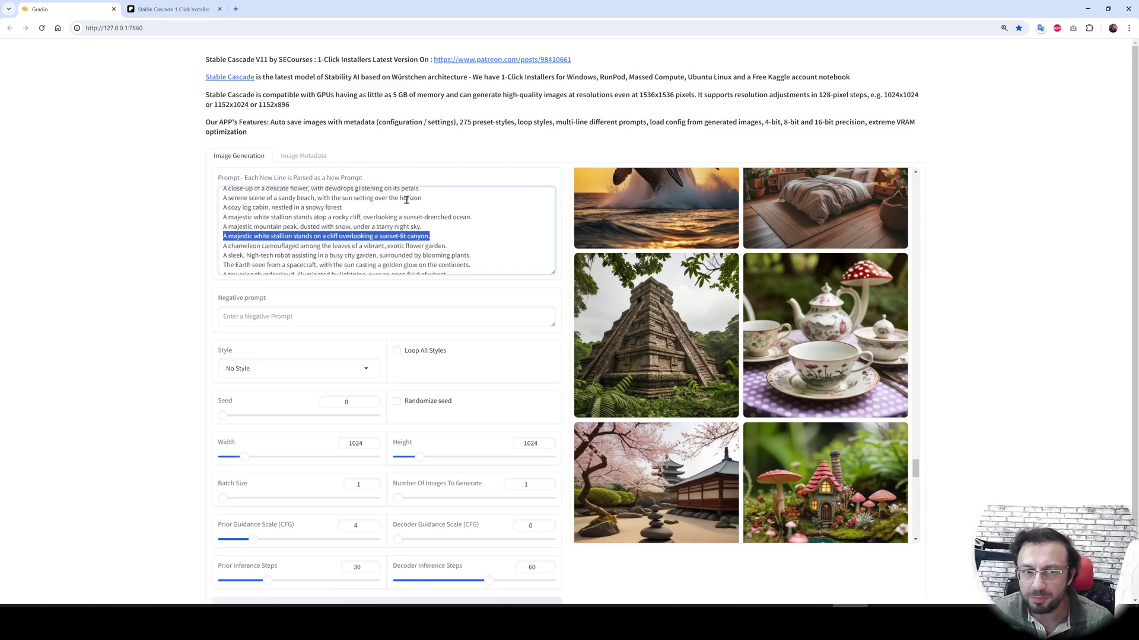
drag(440, 228, 219, 227)
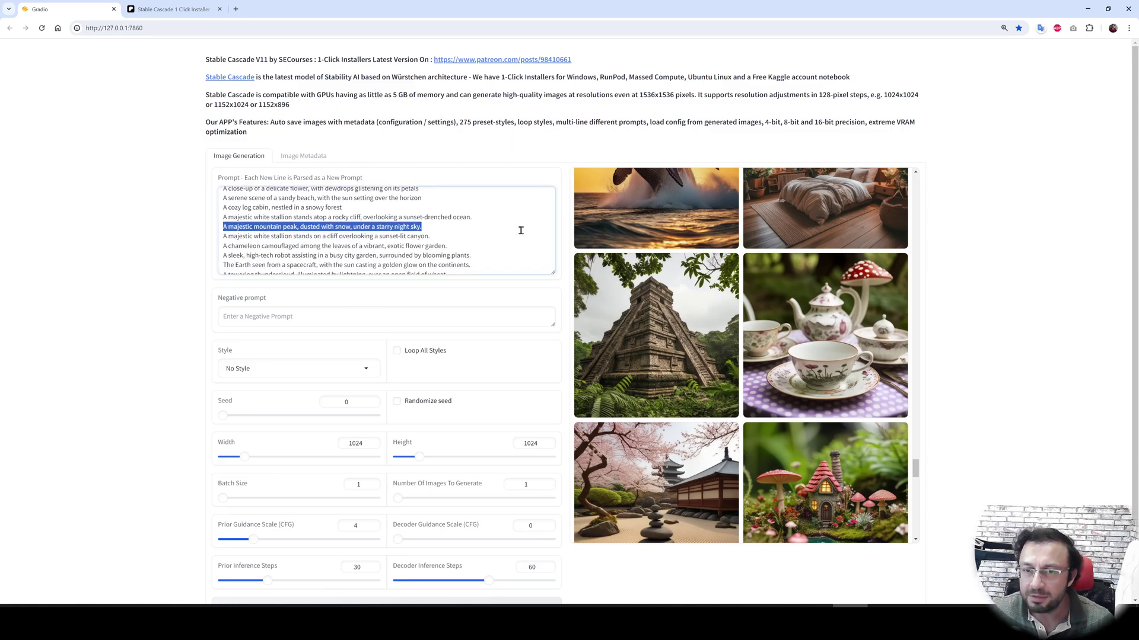
scroll(450, 298, down, 2)
click(277, 249)
click(276, 297)
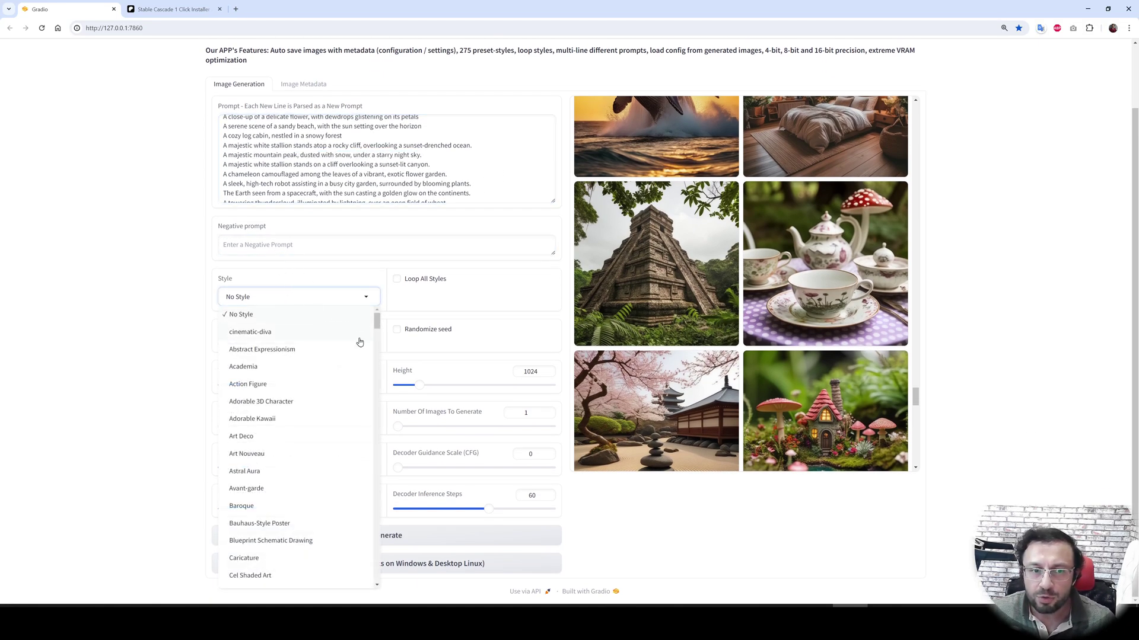
scroll(360, 343, down, 20)
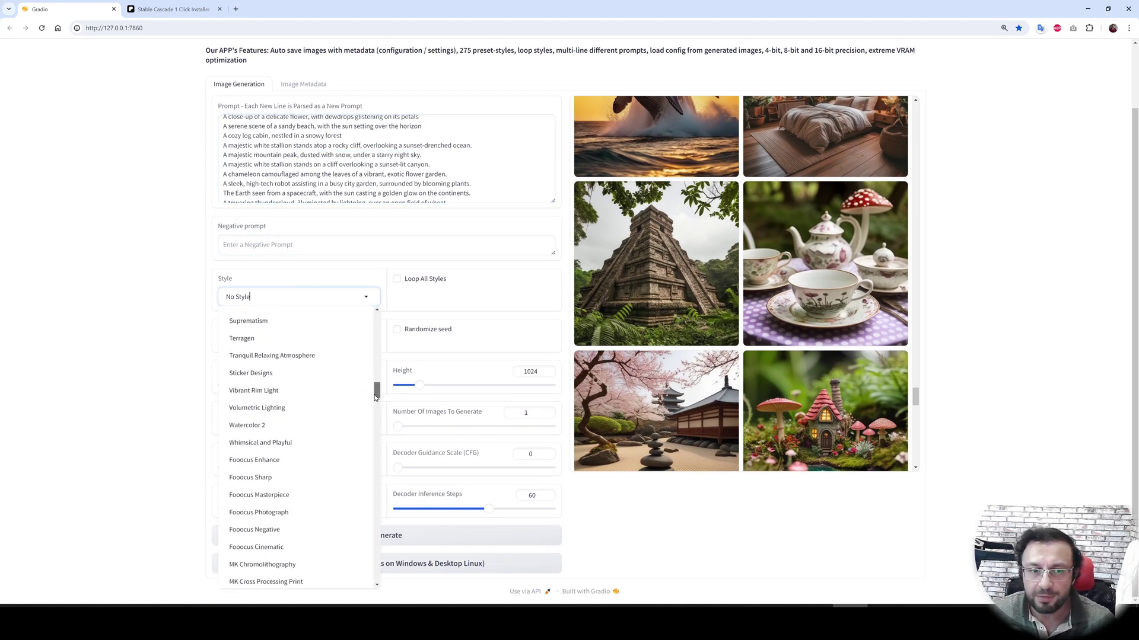
scroll(376, 400, down, 20)
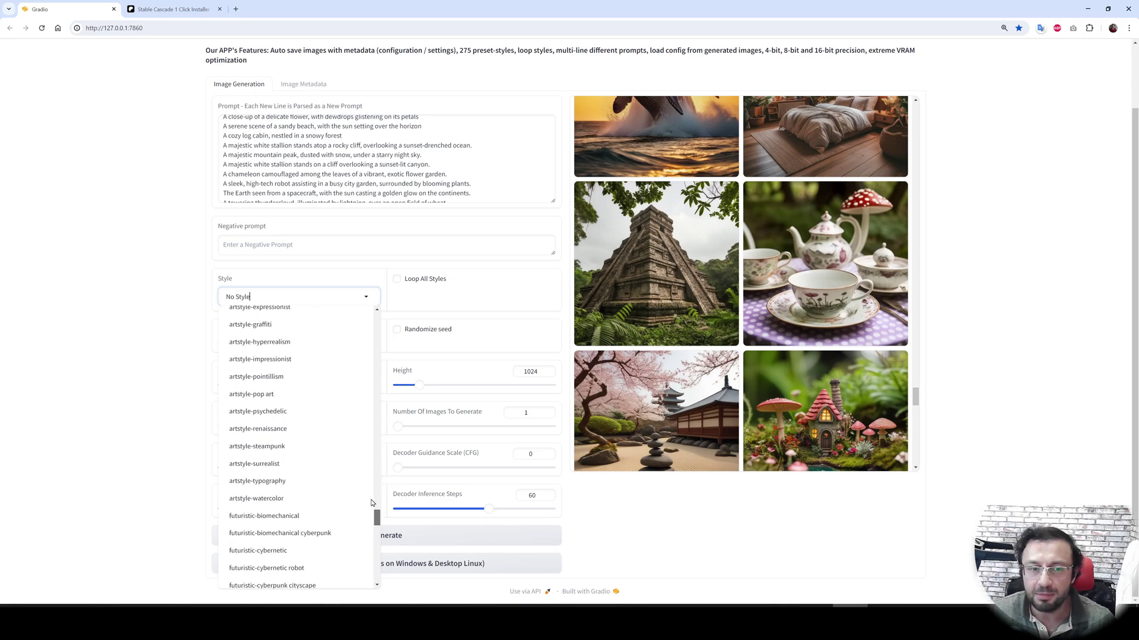
drag(375, 511, 374, 315)
click(117, 288)
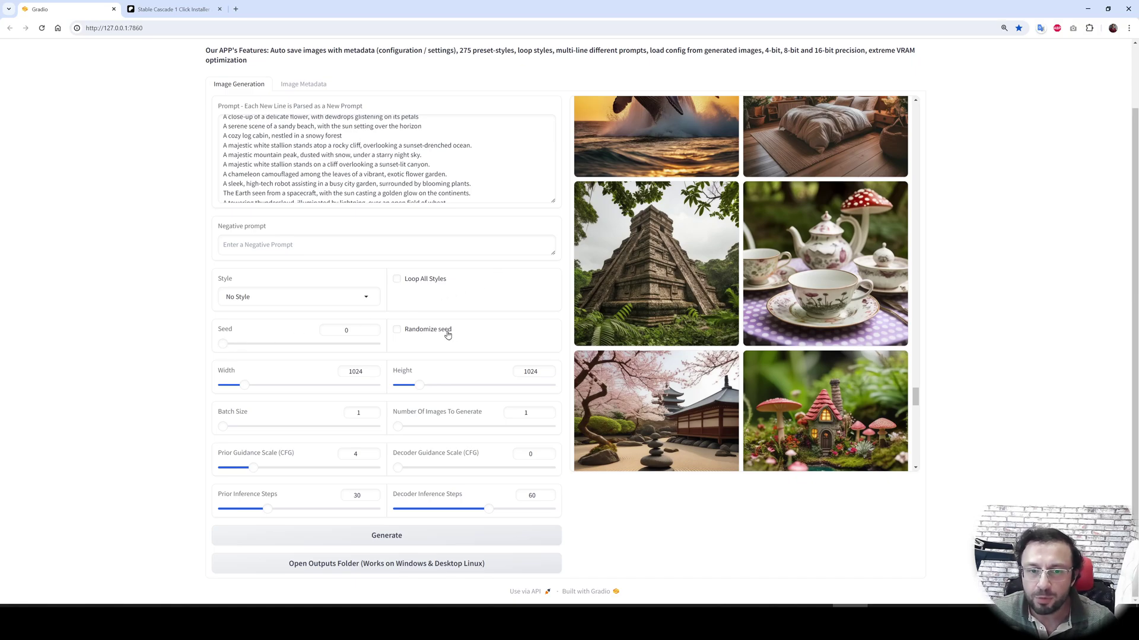
Step: Drag Width to 1280, keeping height 1024, and select the Number Of Images To Generate value
mouse_move(242, 386)
mouse_down()
mouse_move(307, 389)
mouse_move(255, 388)
mouse_up()
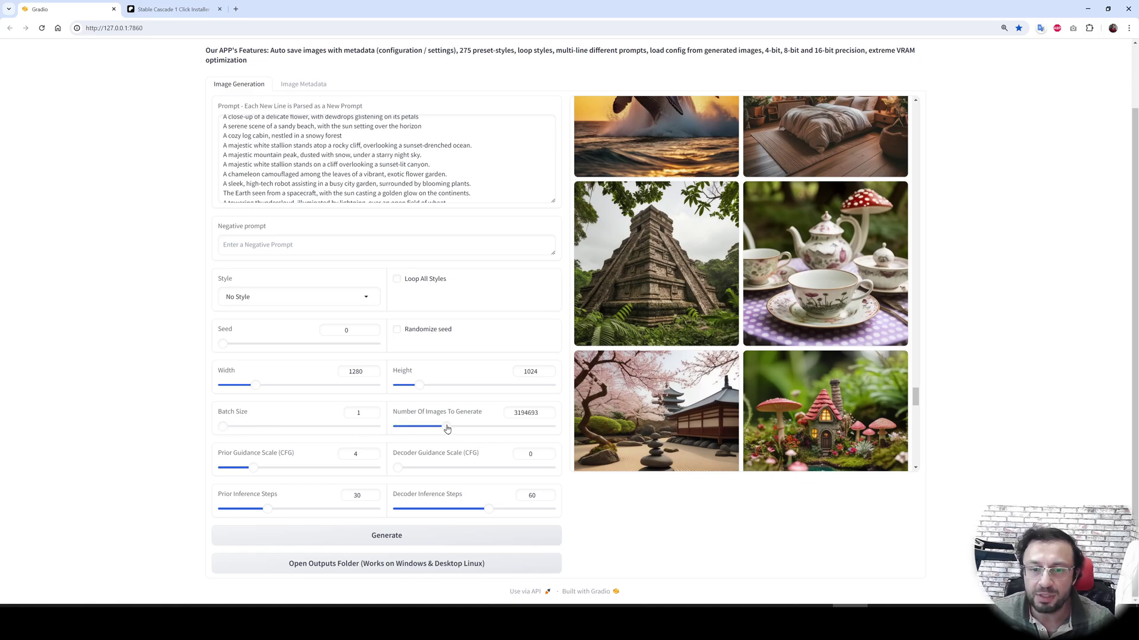
drag(539, 414, 504, 415)
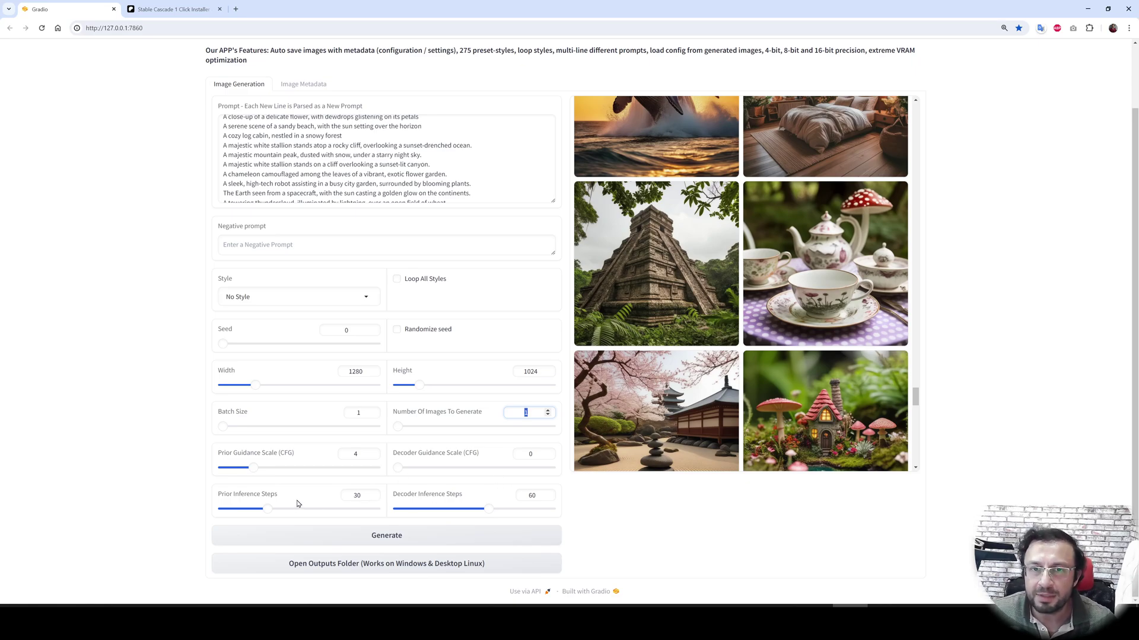
Step: Load the cherry-blossom PNG from F:\stable_cascade_v8\StableCascade\outputs into Image Metadata
click(303, 83)
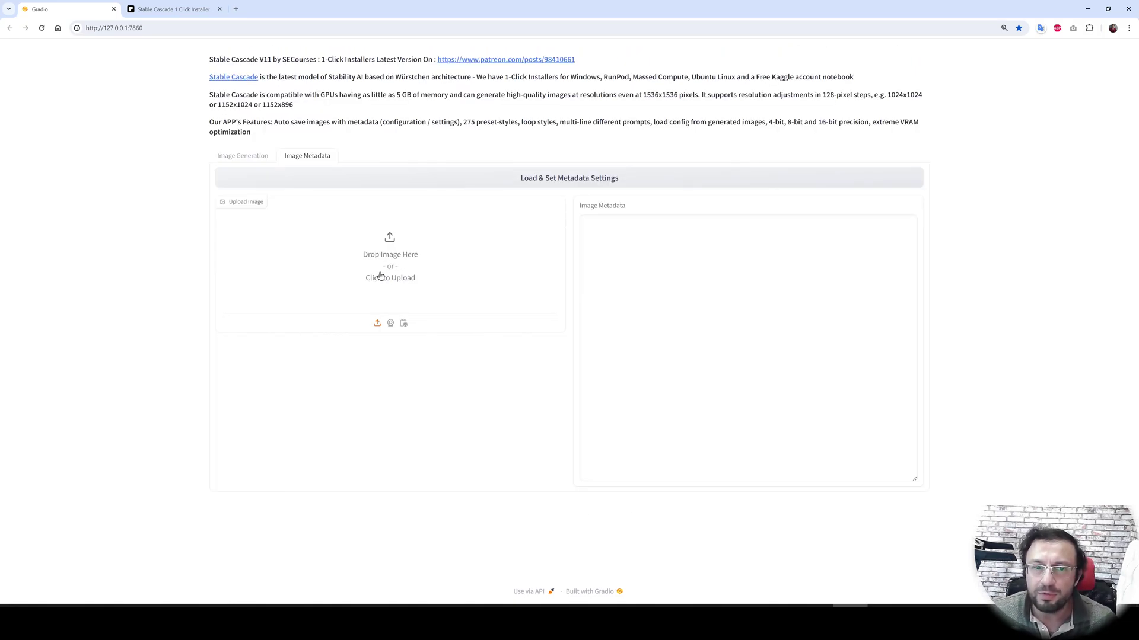
click(382, 273)
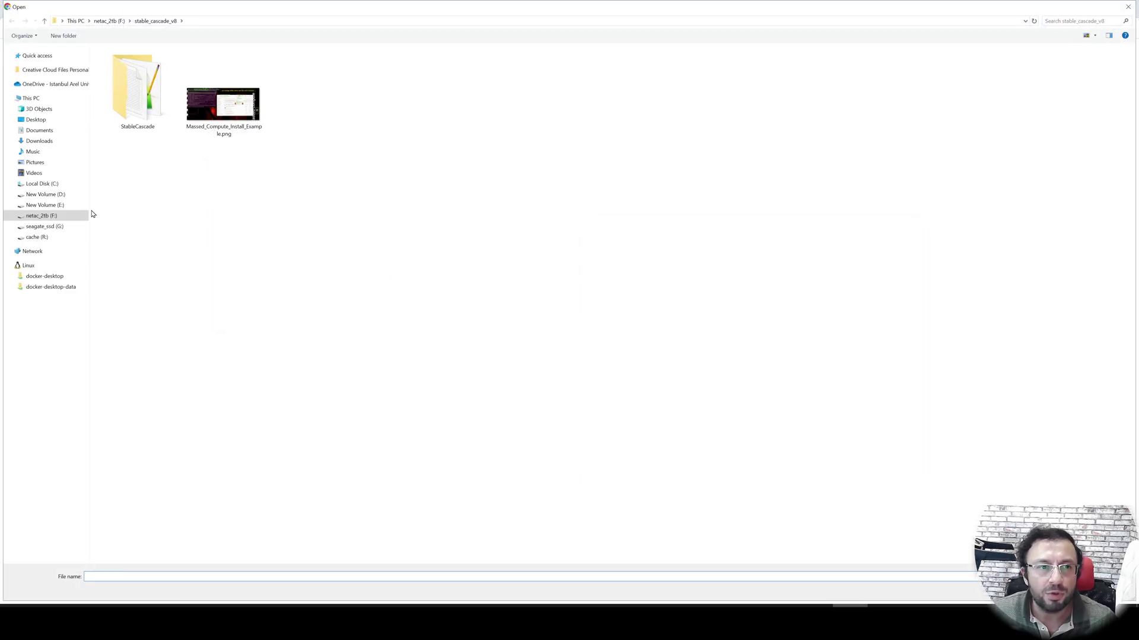
click(44, 217)
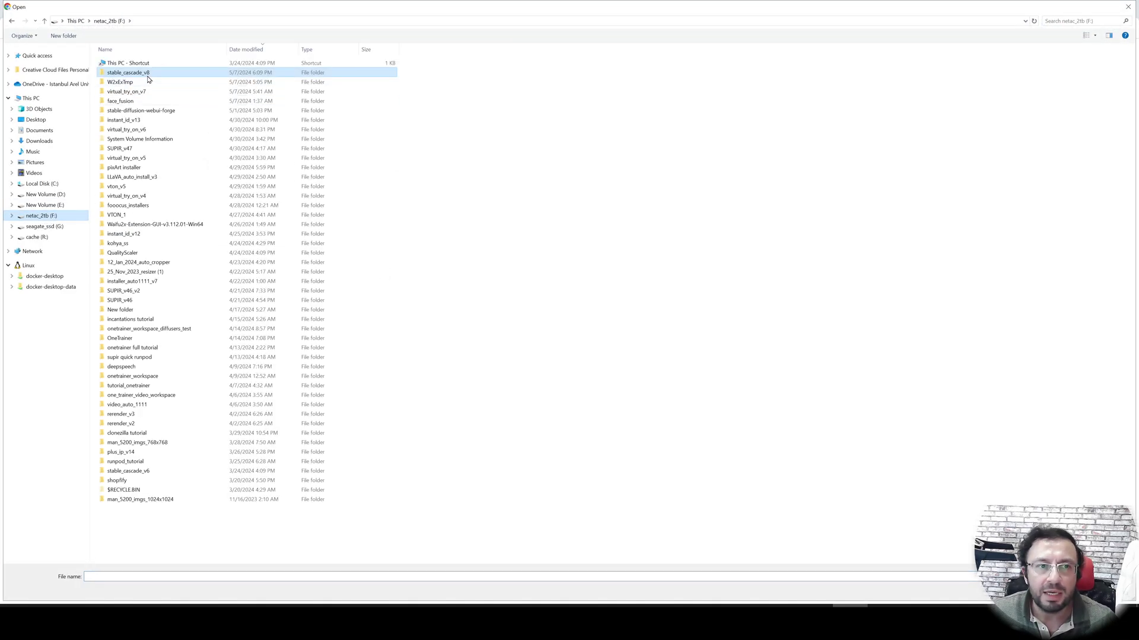
double_click(147, 76)
double_click(137, 95)
double_click(119, 91)
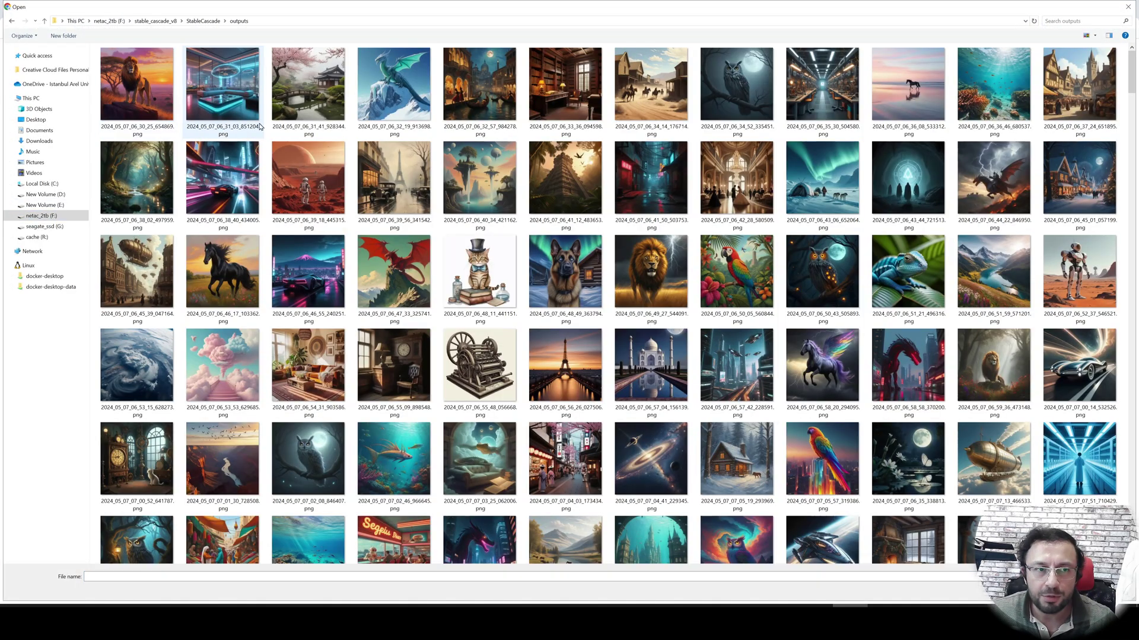
double_click(295, 88)
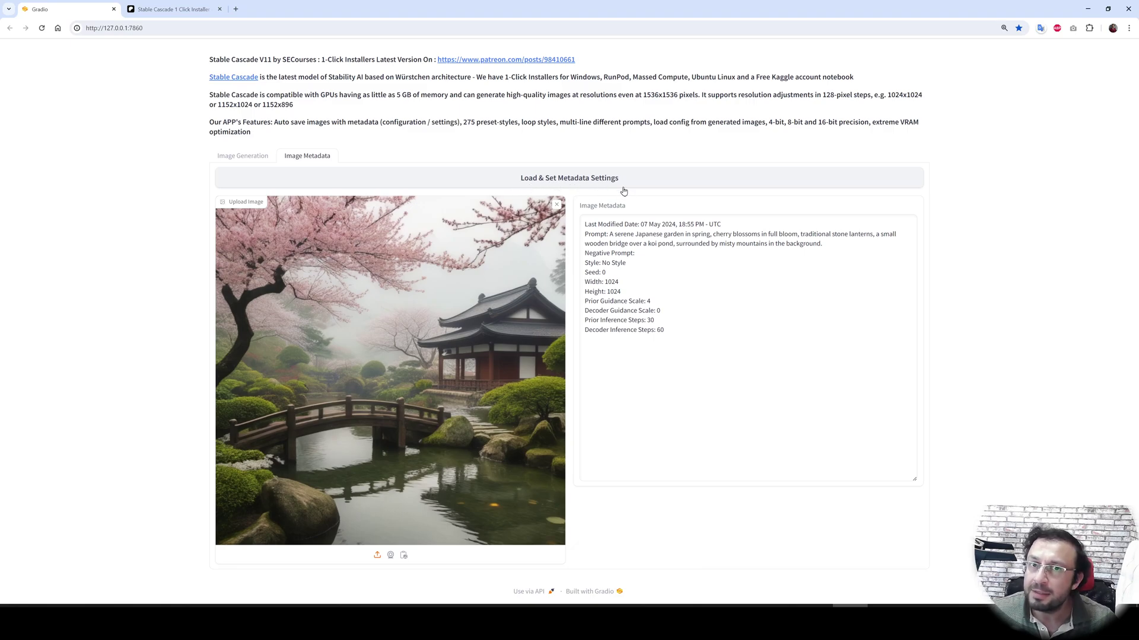
Step: Return to the Image Generation tab, with settings still at 1280×1024
click(249, 155)
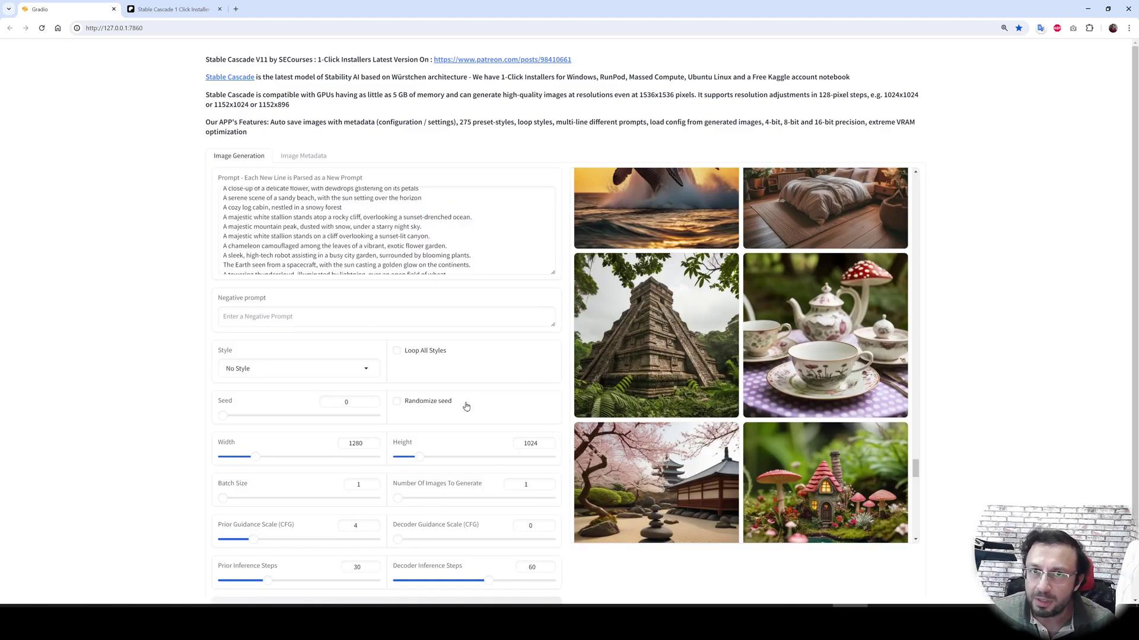
scroll(469, 426, down, 1)
scroll(439, 378, up, 1)
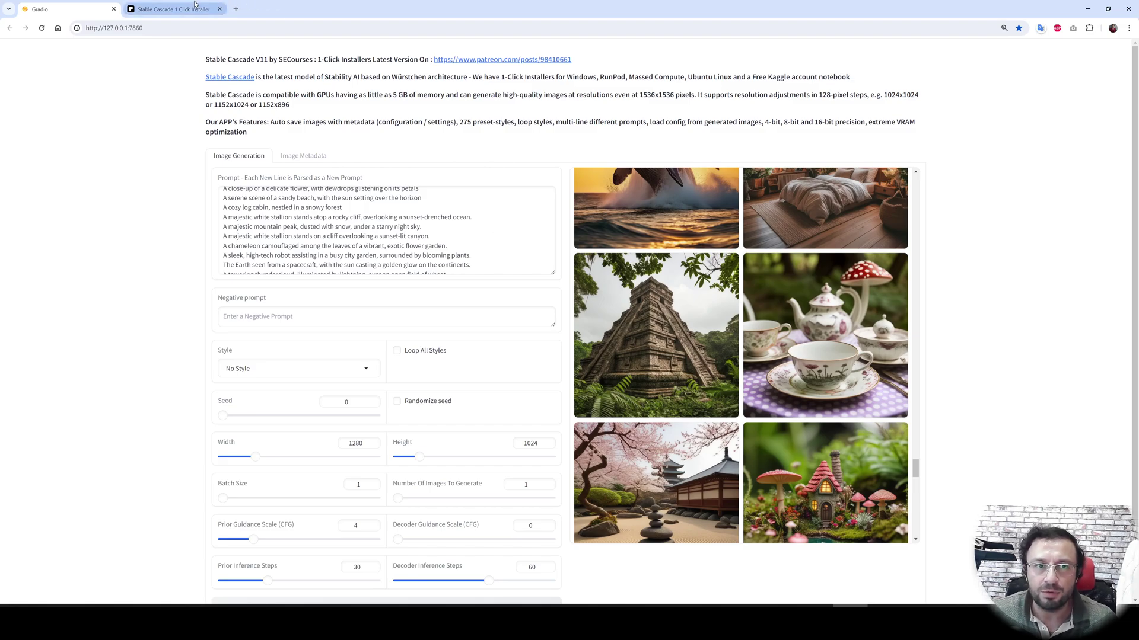
Step: Download stable_cascade_v12.zip from the Patreon post and show it in the Downloads folder
click(172, 9)
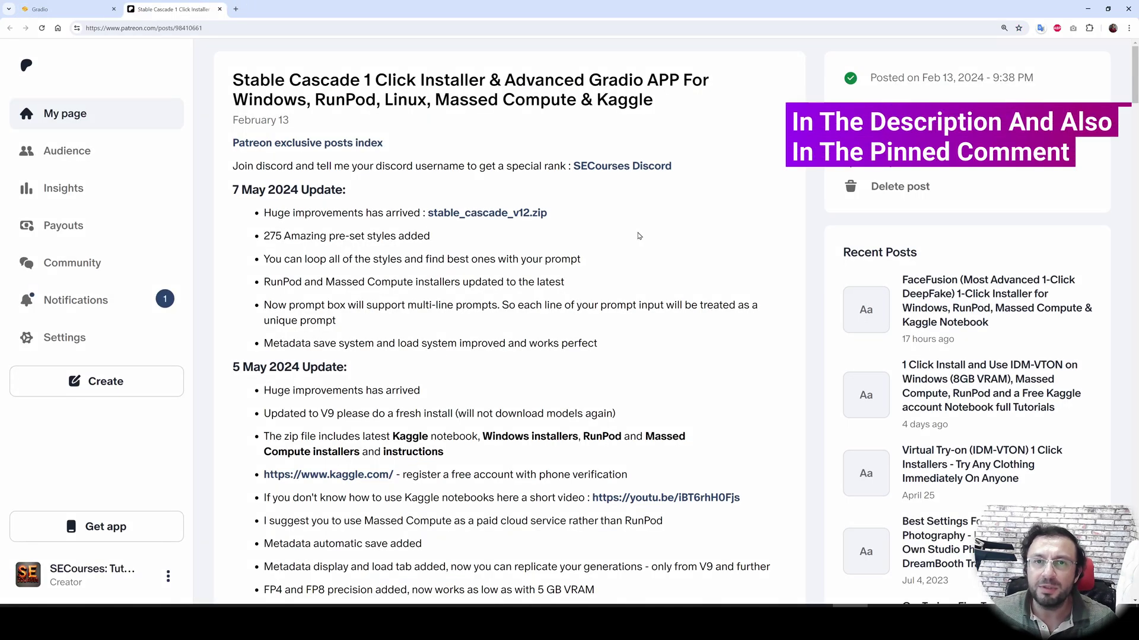
scroll(540, 237, down, 20)
scroll(617, 485, down, 7)
scroll(611, 474, up, 4)
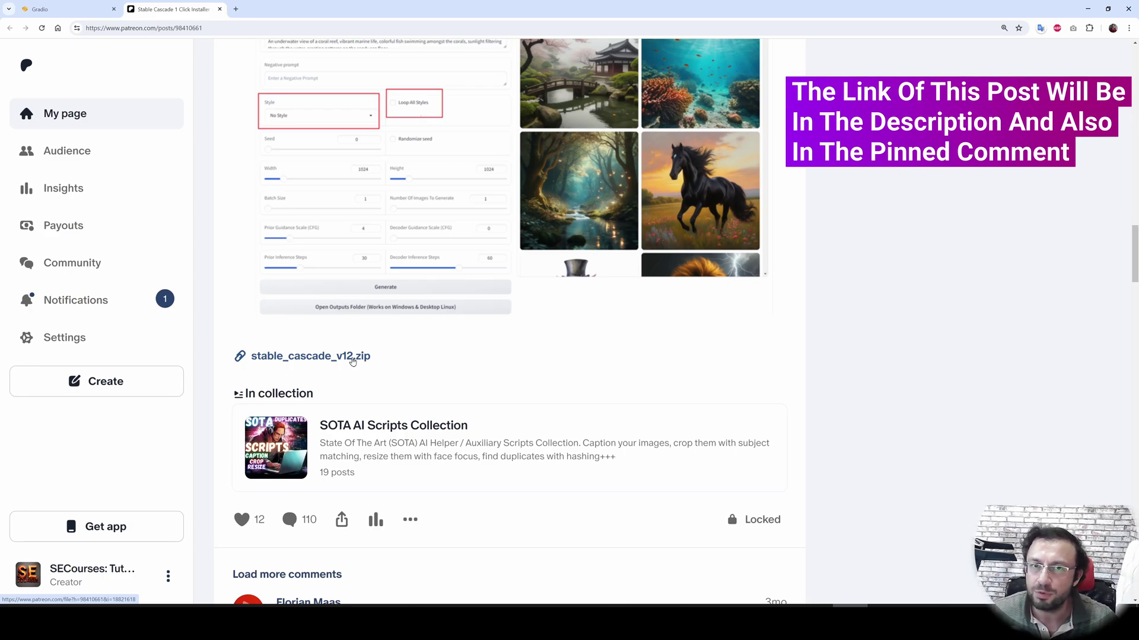
click(351, 360)
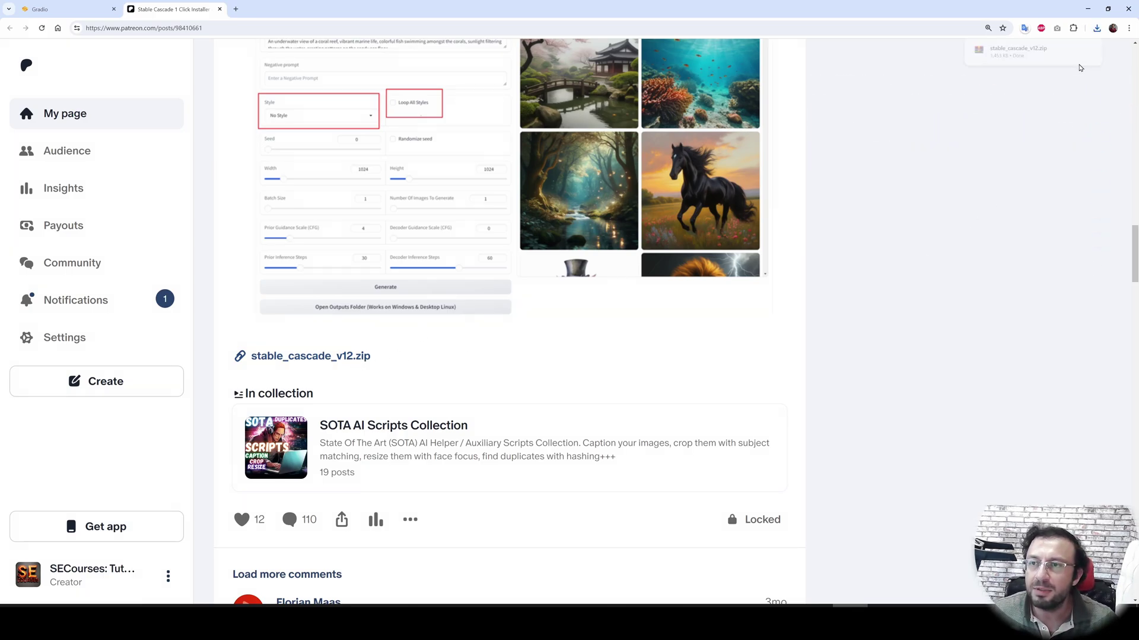
click(1074, 48)
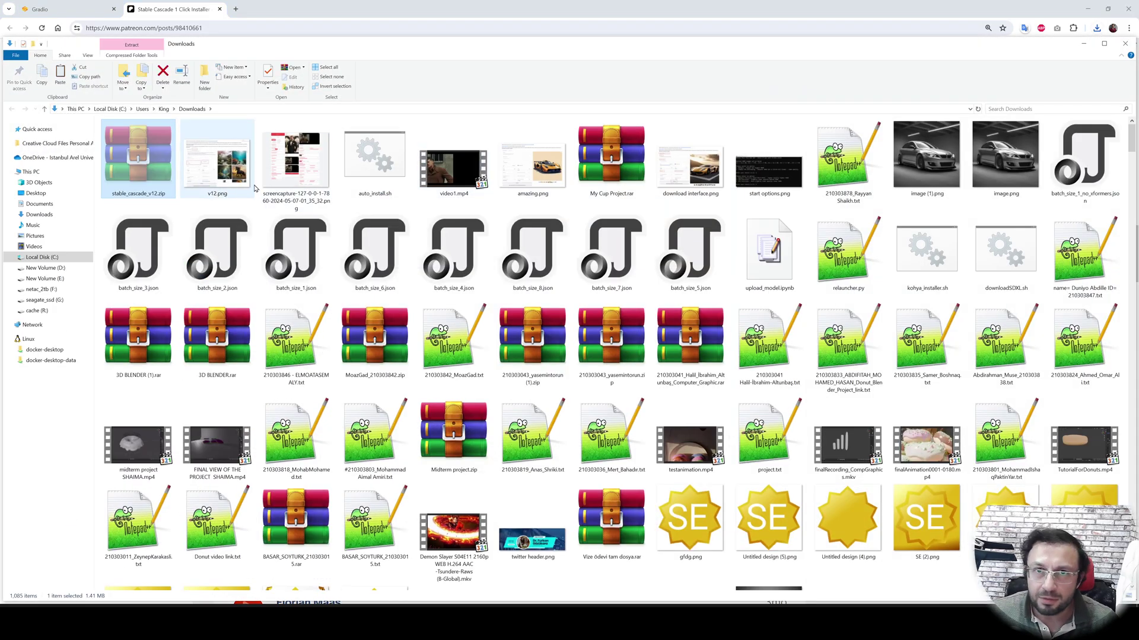
Step: Paste stable_cascade_v12.zip onto F:, extract it, and run Windows_Install.bat from the extracted folder
click(41, 288)
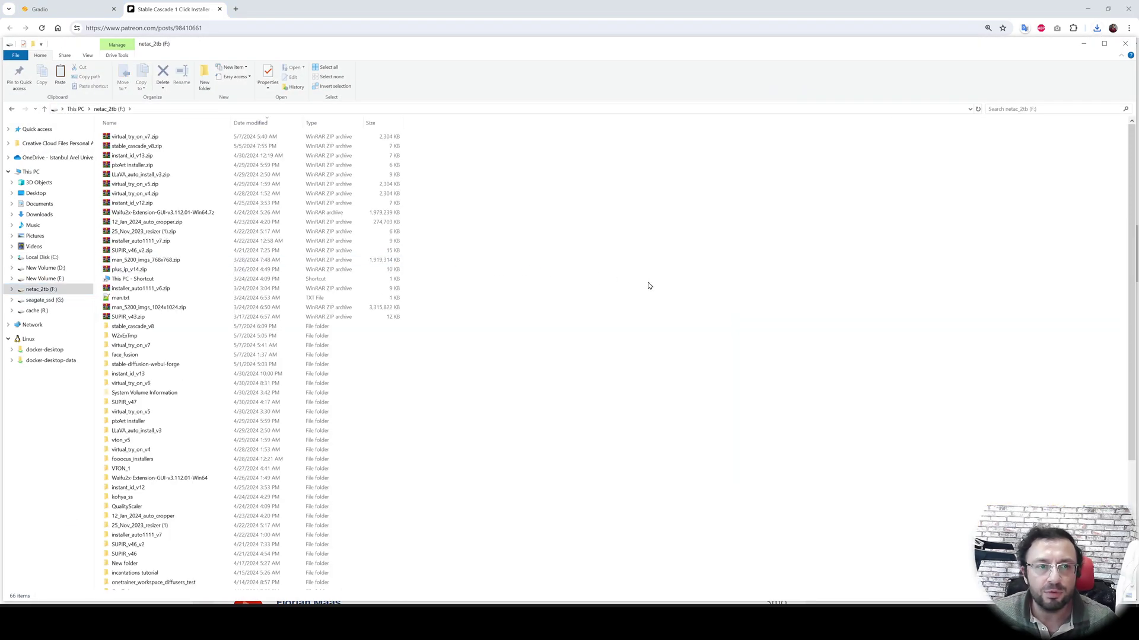
key(ctrl+v)
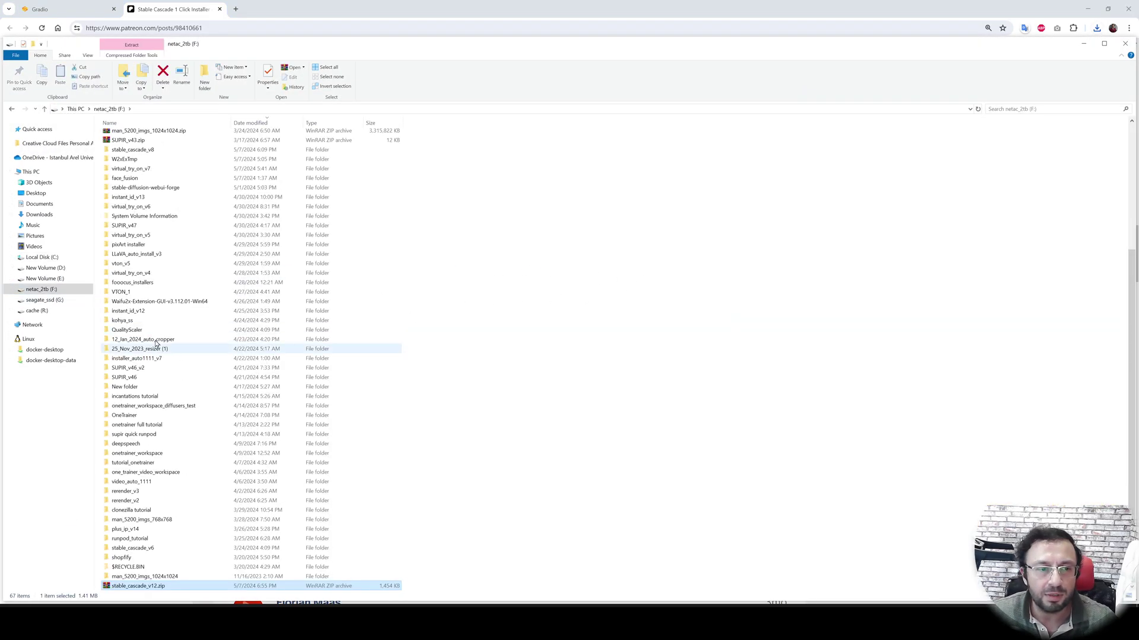
right_click(150, 590)
click(183, 431)
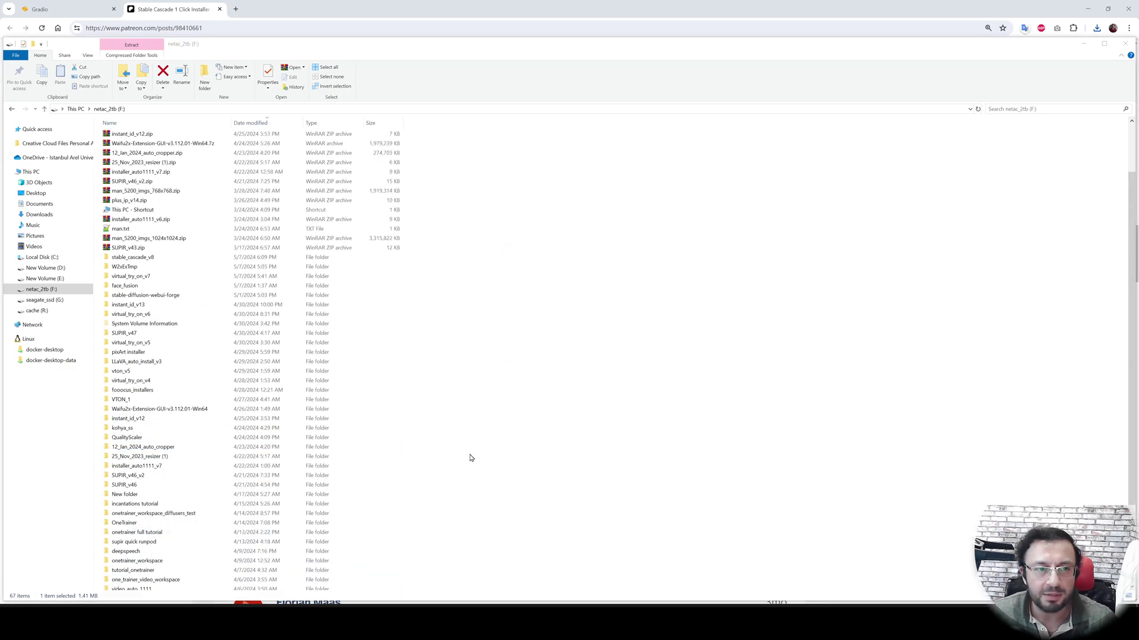
double_click(142, 589)
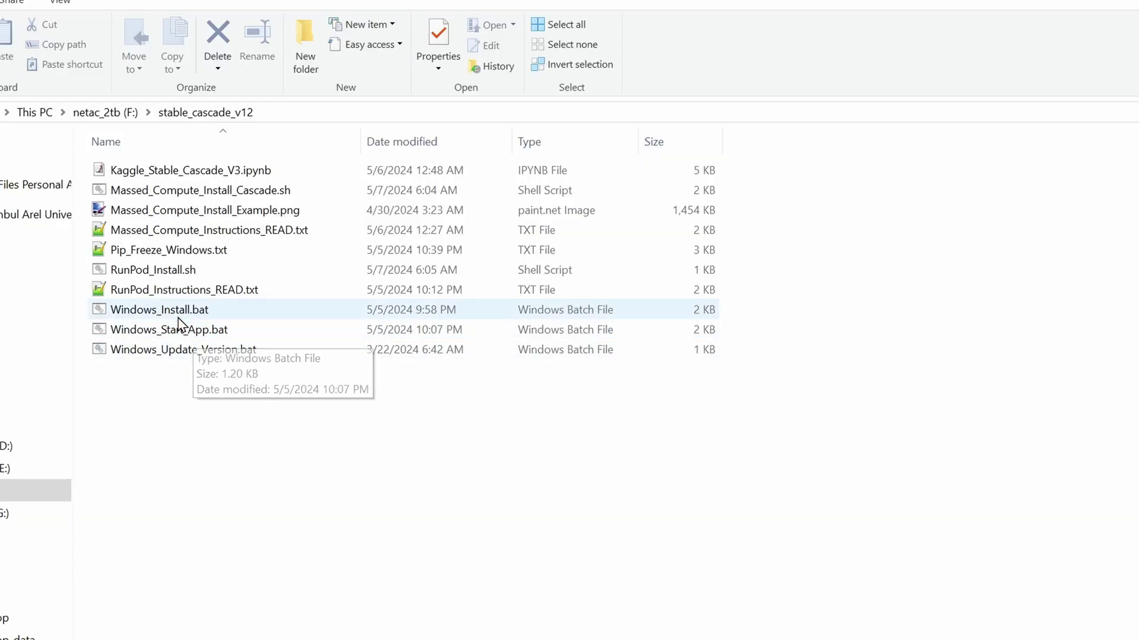
double_click(178, 314)
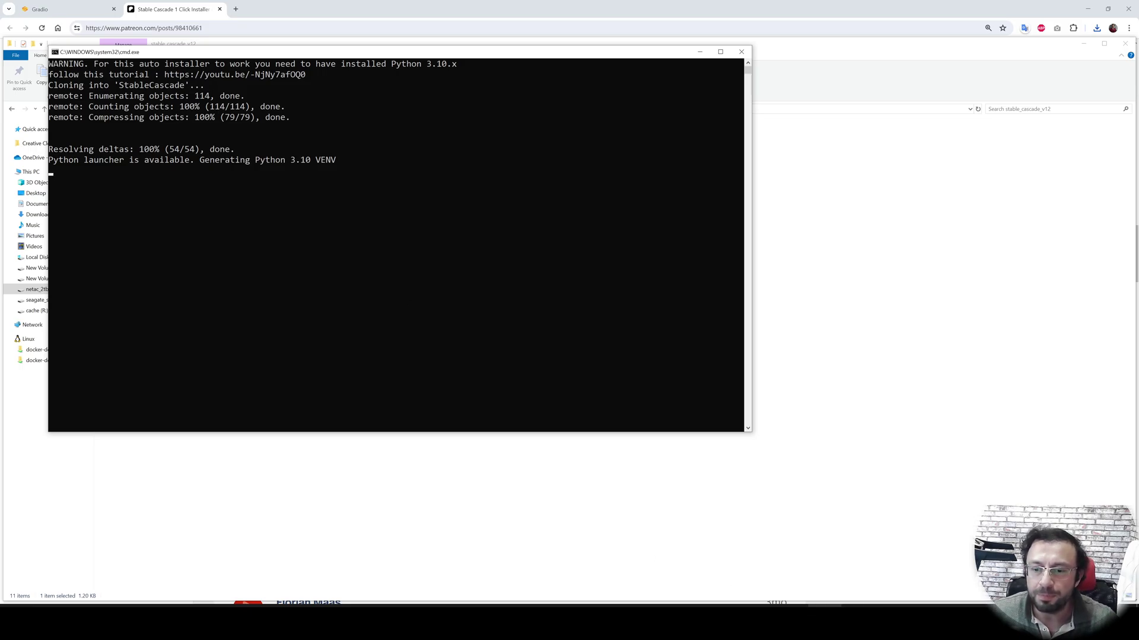
Step: Bring the Patreon post forward and review its Requirements: git and Python 3.10.x
click(830, 605)
scroll(814, 463, up, 4)
scroll(568, 385, up, 4)
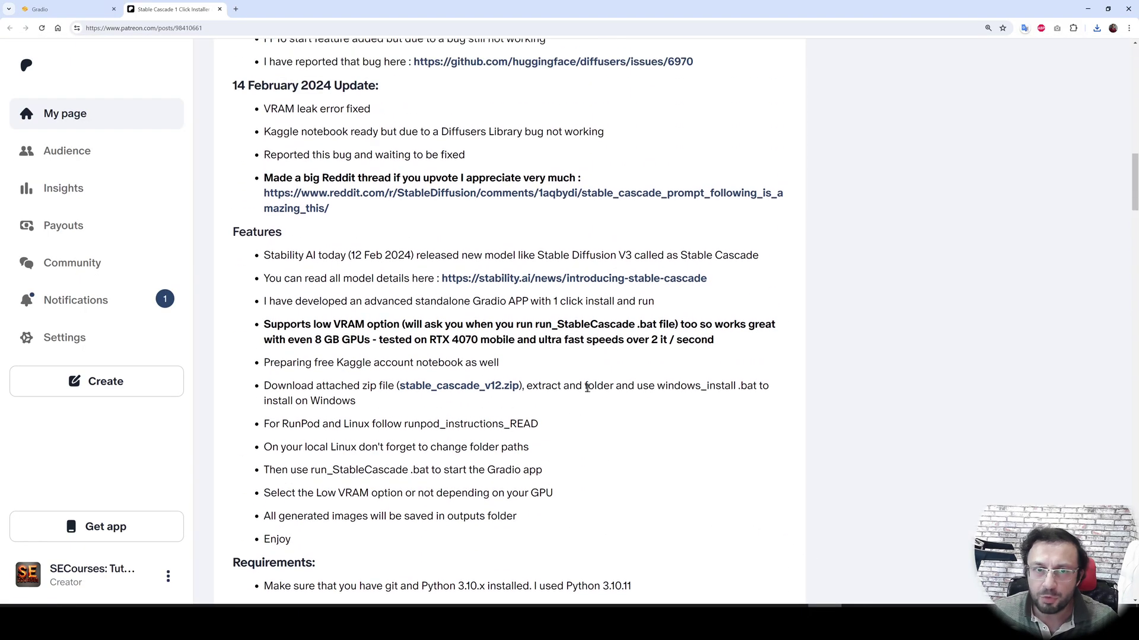
scroll(547, 399, down, 4)
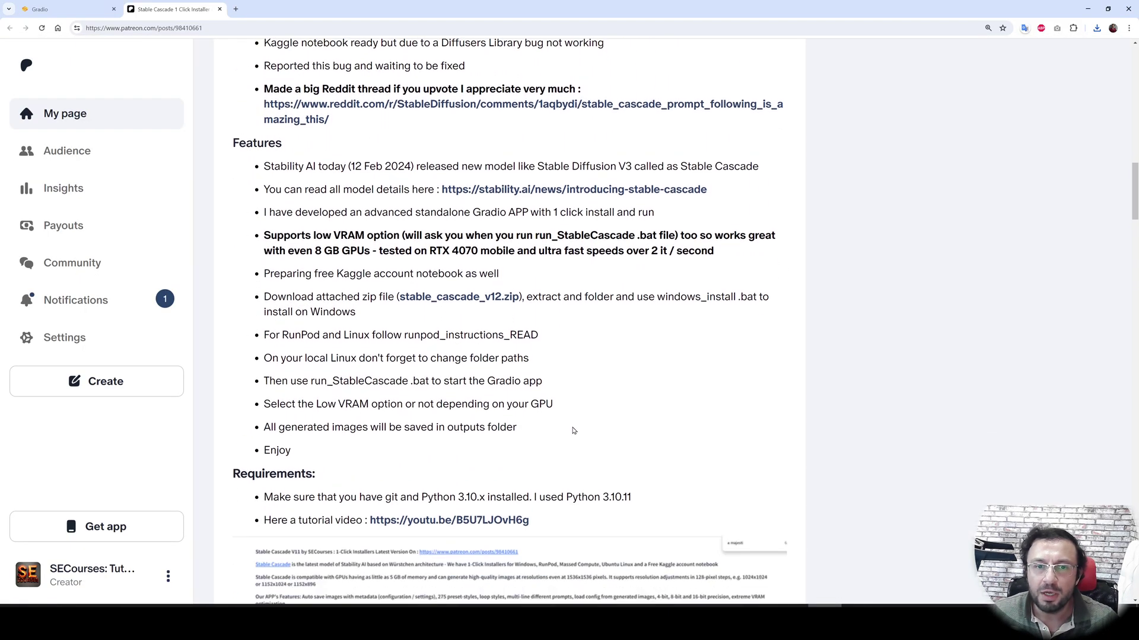
scroll(579, 432, up, 7)
scroll(584, 436, down, 12)
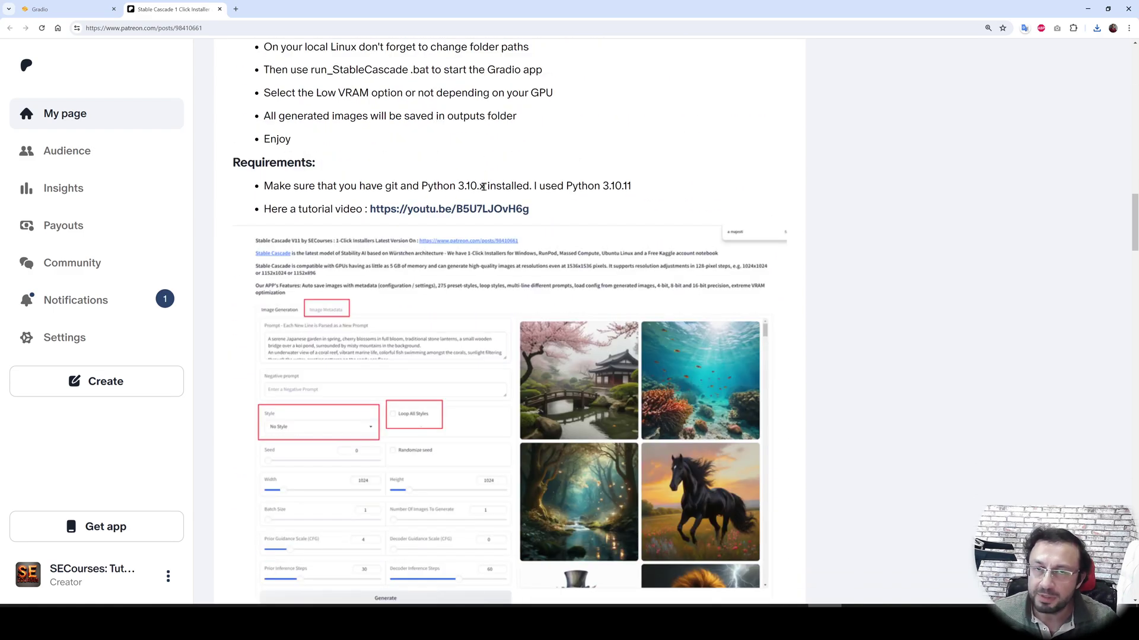
Step: Open Command Prompt via a cmd search and run python to confirm version 3.10.11
key(super)
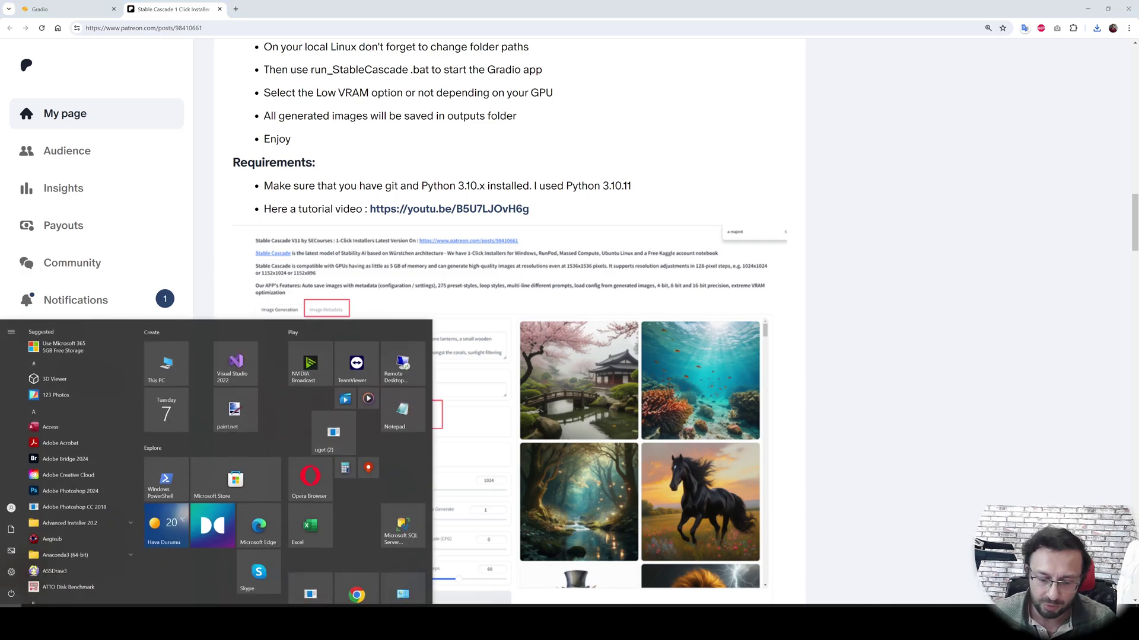
text(cmd)
key(Return)
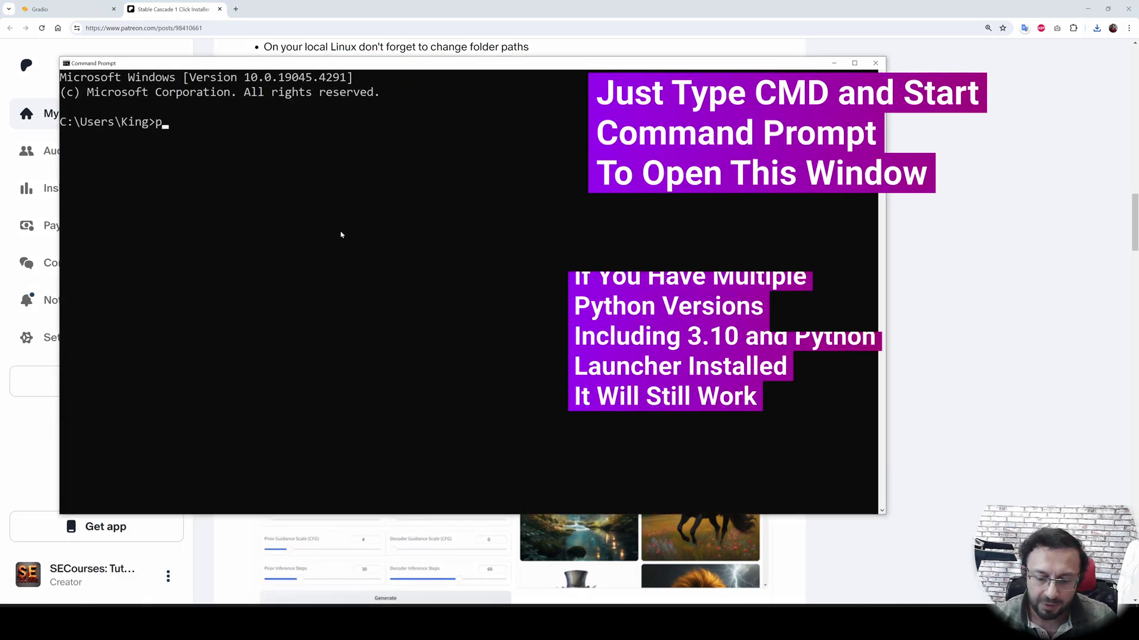
text(python)
key(Return)
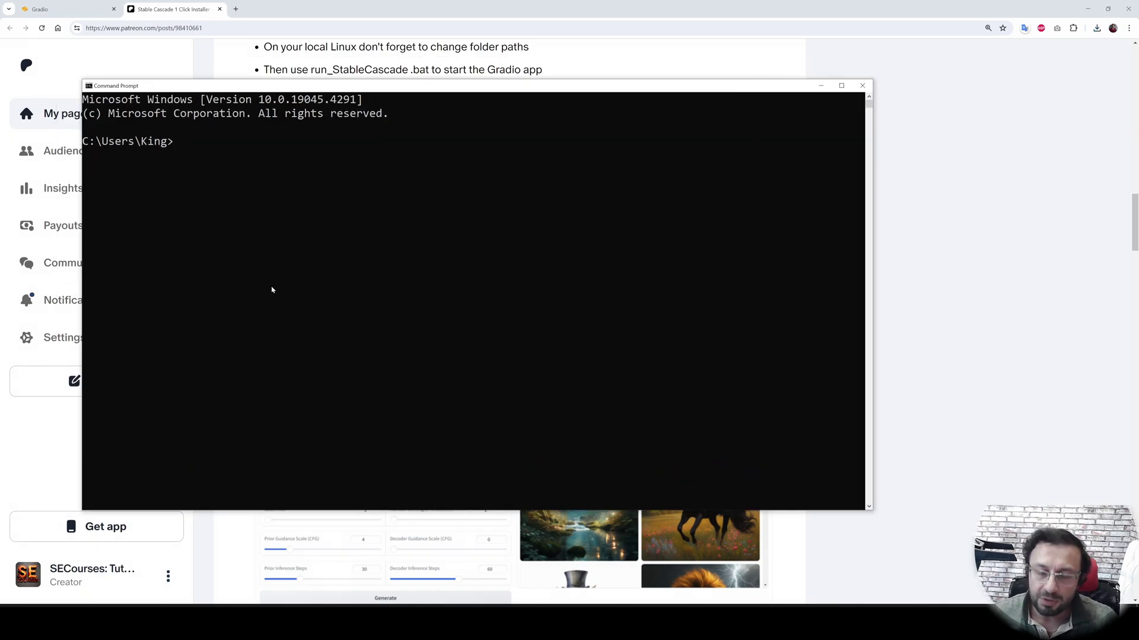
Step: Run git to confirm it is installed, then close Command Prompt
text(git)
key(Return)
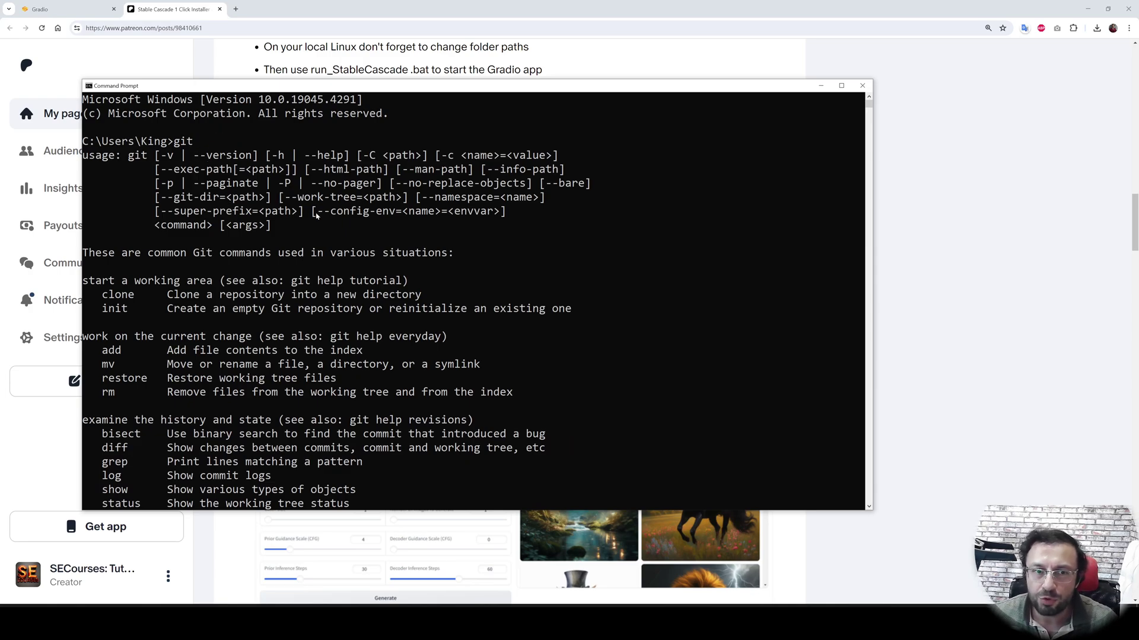
click(862, 86)
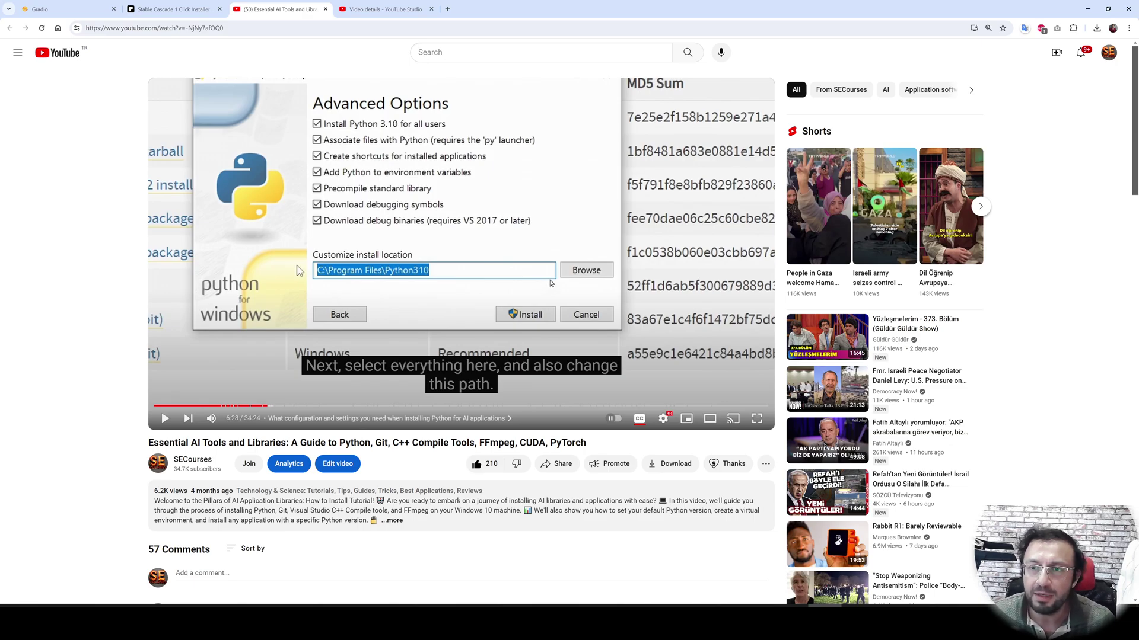
Step: Leave the YouTube Python tutorial and switch back to the Patreon installer post
click(169, 5)
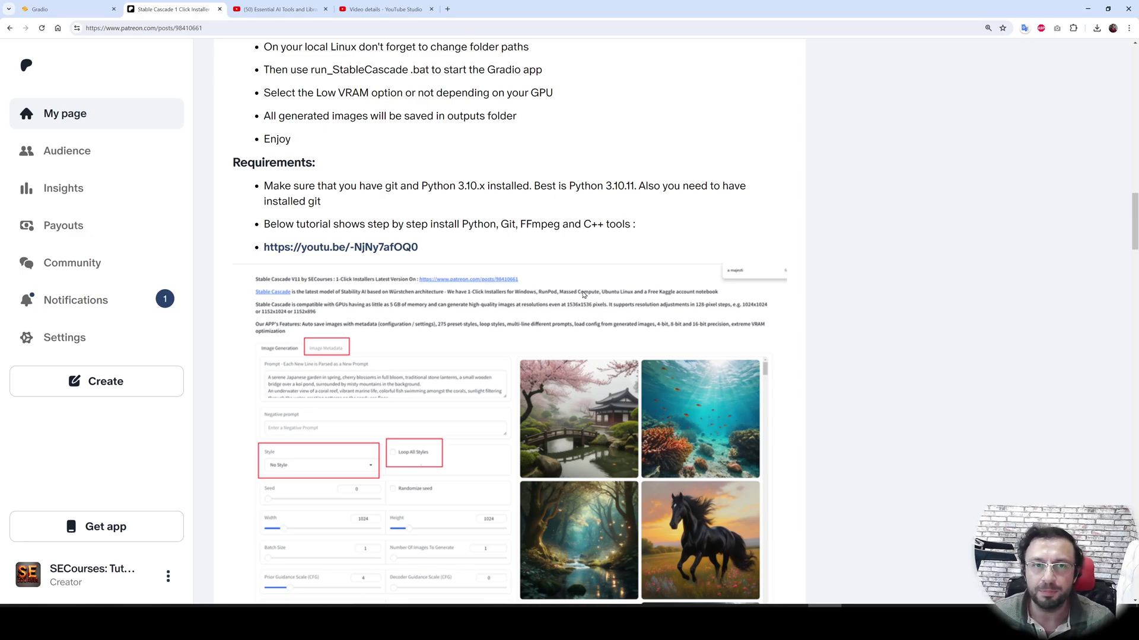
Step: Bring the installer console forward and scroll through the finished install log
key(alt+Tab)
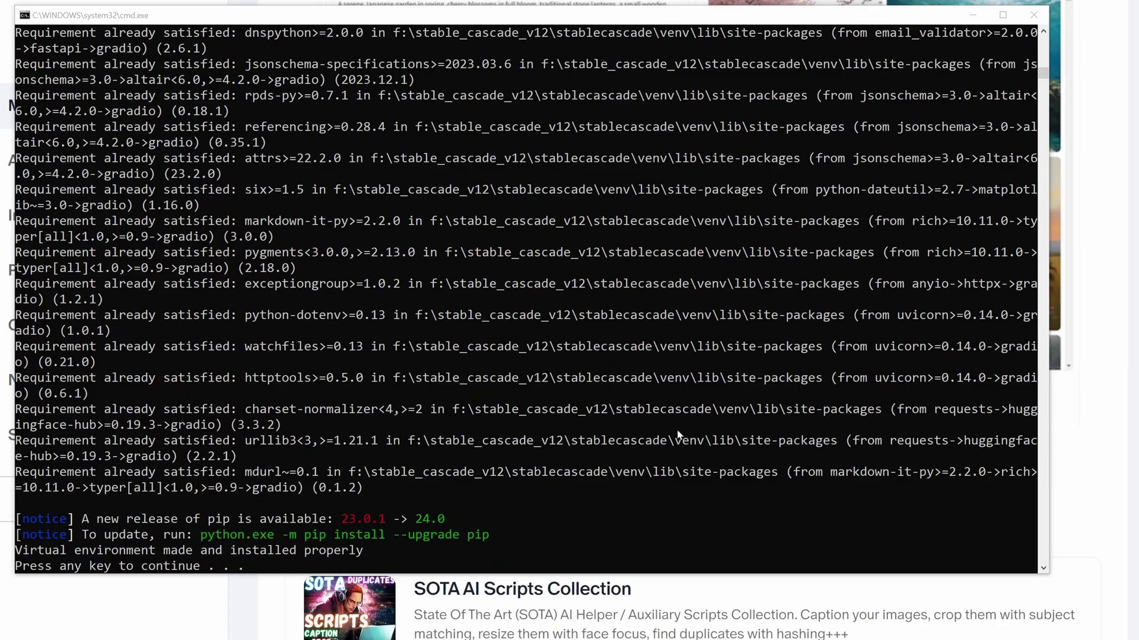
scroll(678, 435, up, 18)
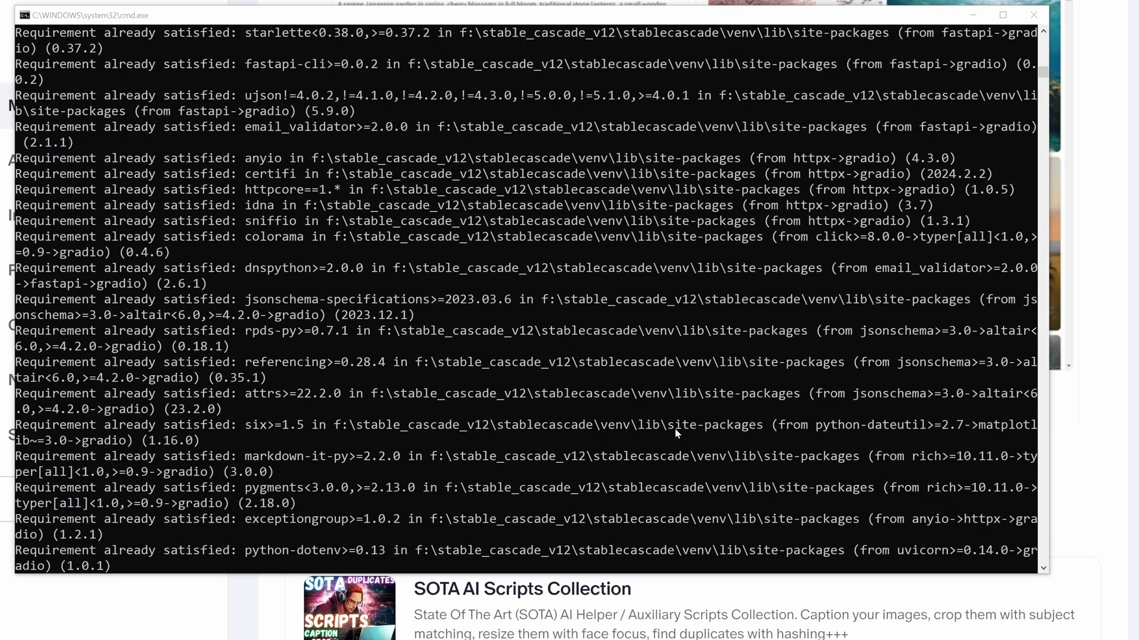
scroll(673, 418, up, 20)
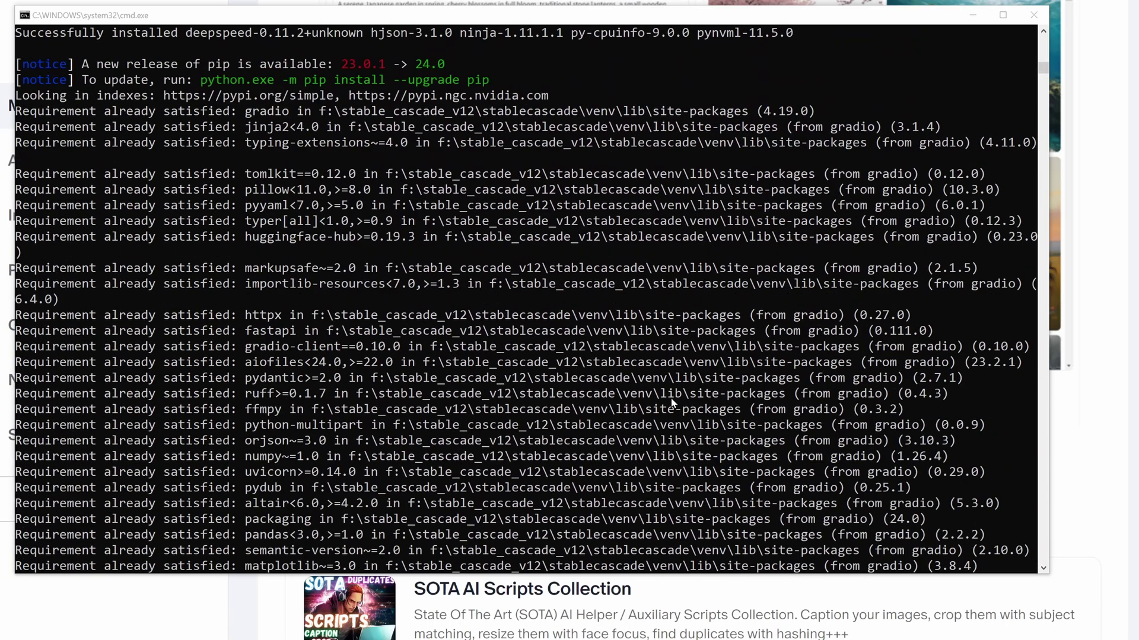
scroll(675, 402, up, 20)
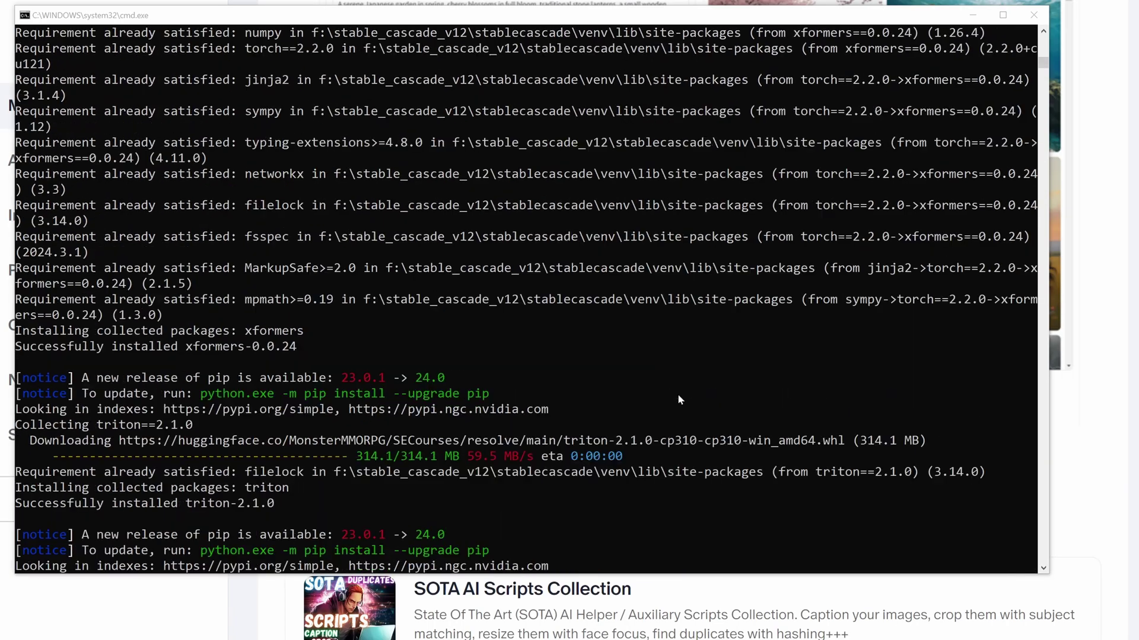
scroll(677, 402, up, 20)
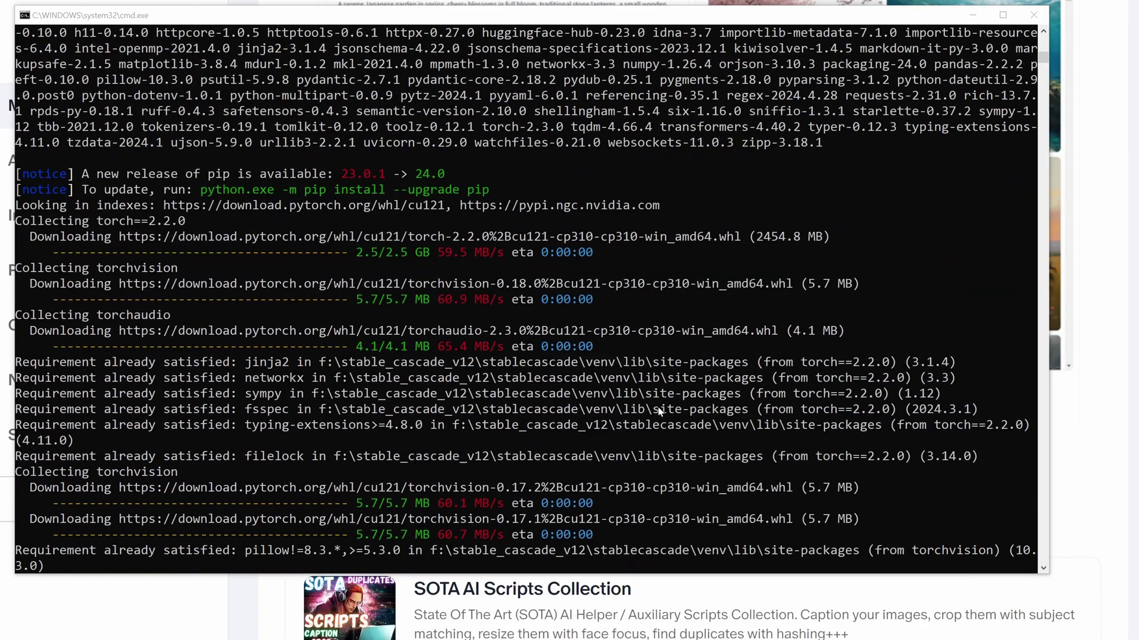
drag(1038, 67, 1044, 43)
scroll(803, 318, down, 20)
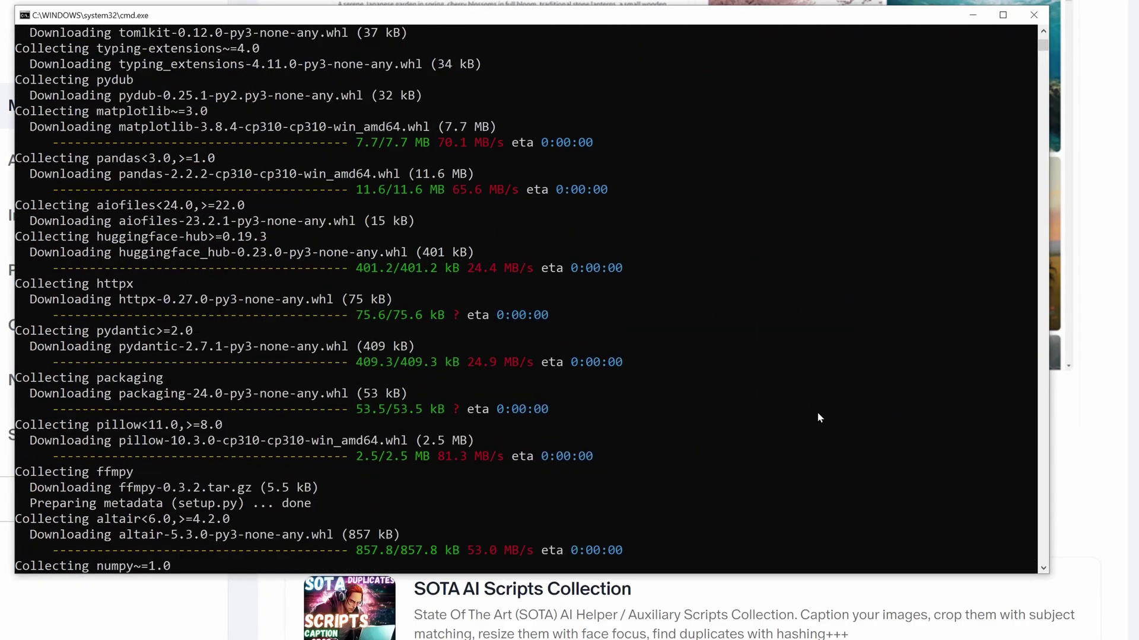
Step: Select all console output and copy it using the window's Edit menu
right_click(386, 15)
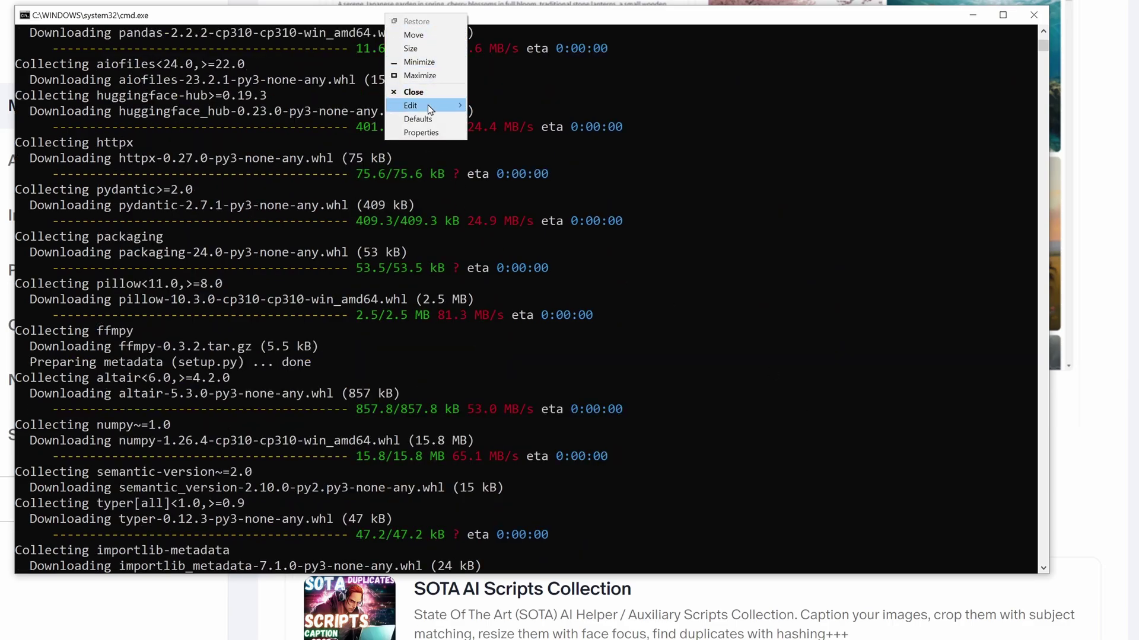
mouse_move(429, 104)
click(499, 146)
right_click(464, 14)
mouse_move(501, 104)
click(574, 117)
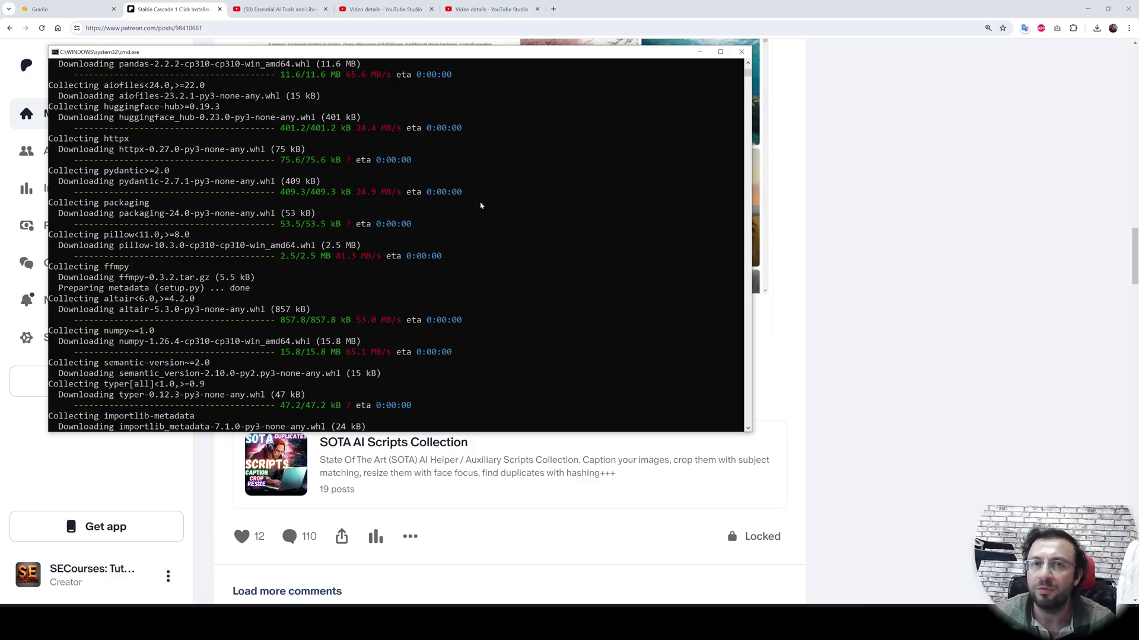
Step: In File Explorer, run Windows_Start_App.bat from the stable_cascade_v12 folder
click(954, 307)
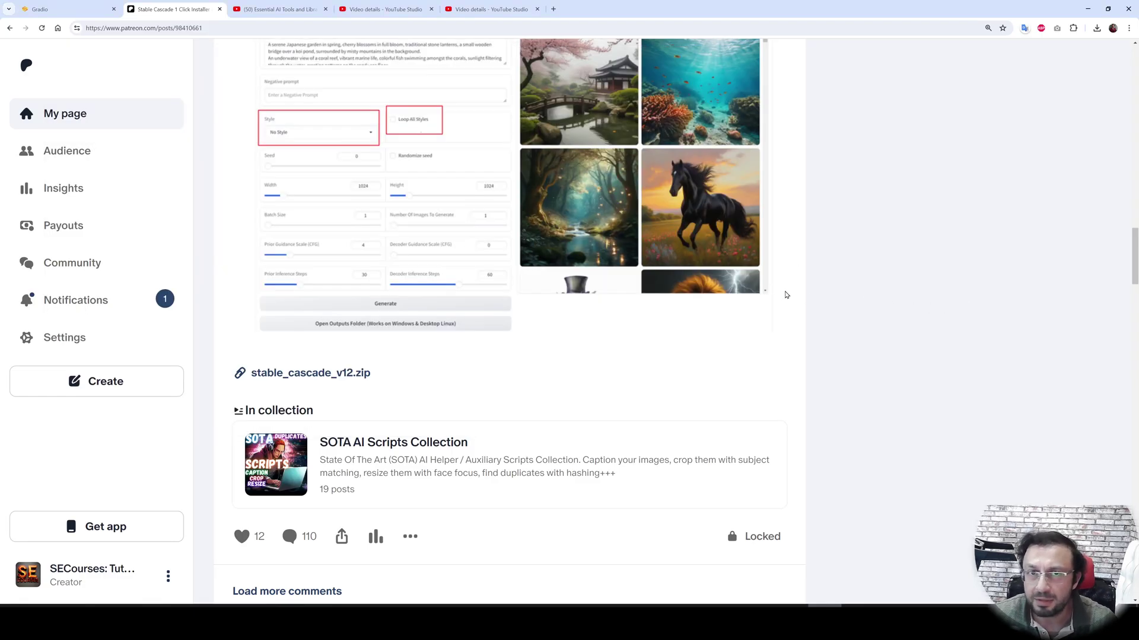
scroll(445, 322, down, 2)
scroll(475, 315, up, 3)
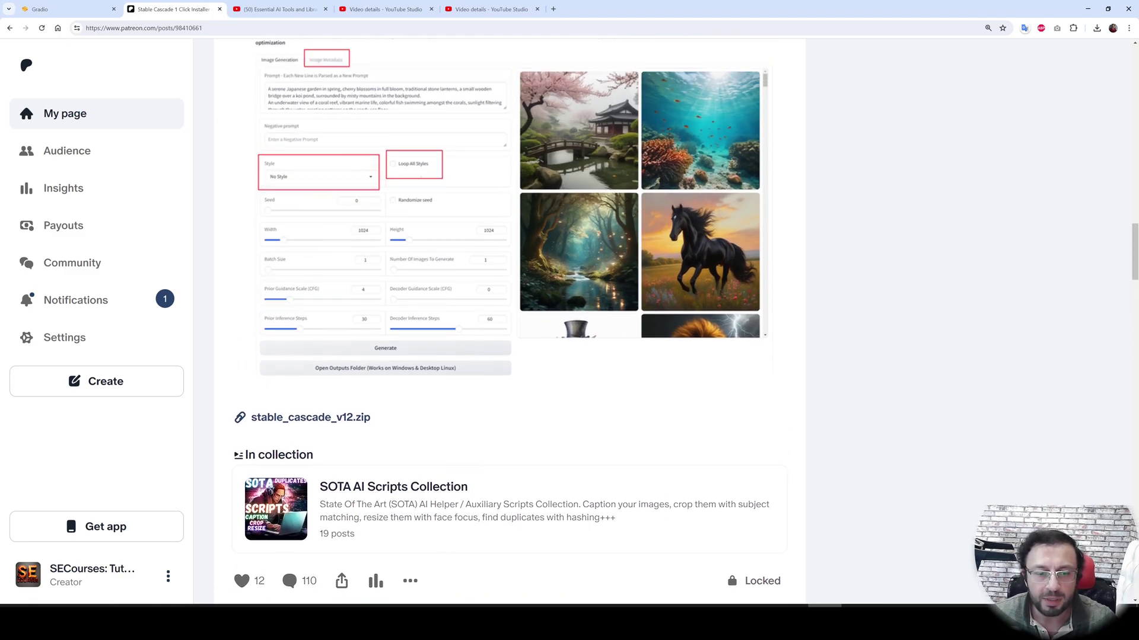
key(alt+Tab)
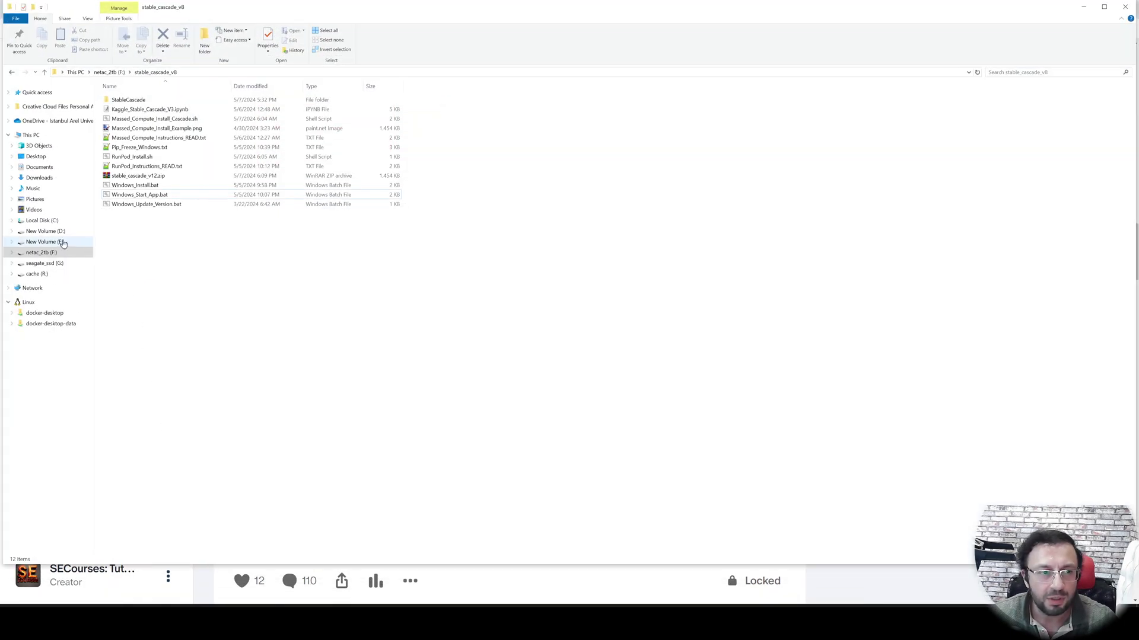
double_click(134, 299)
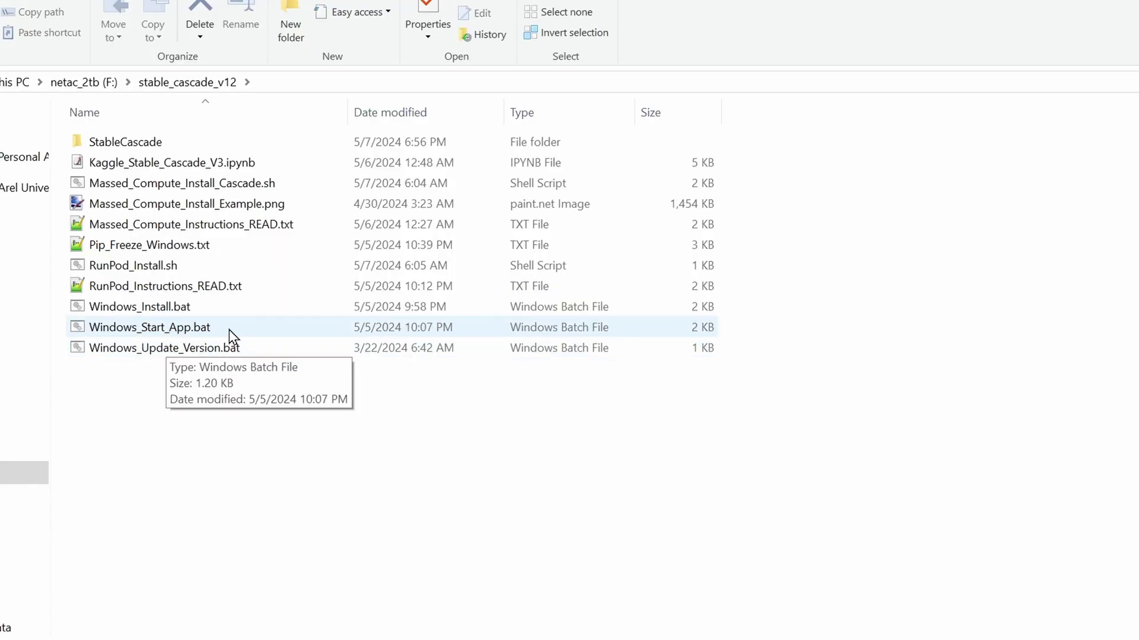
click(197, 334)
double_click(198, 334)
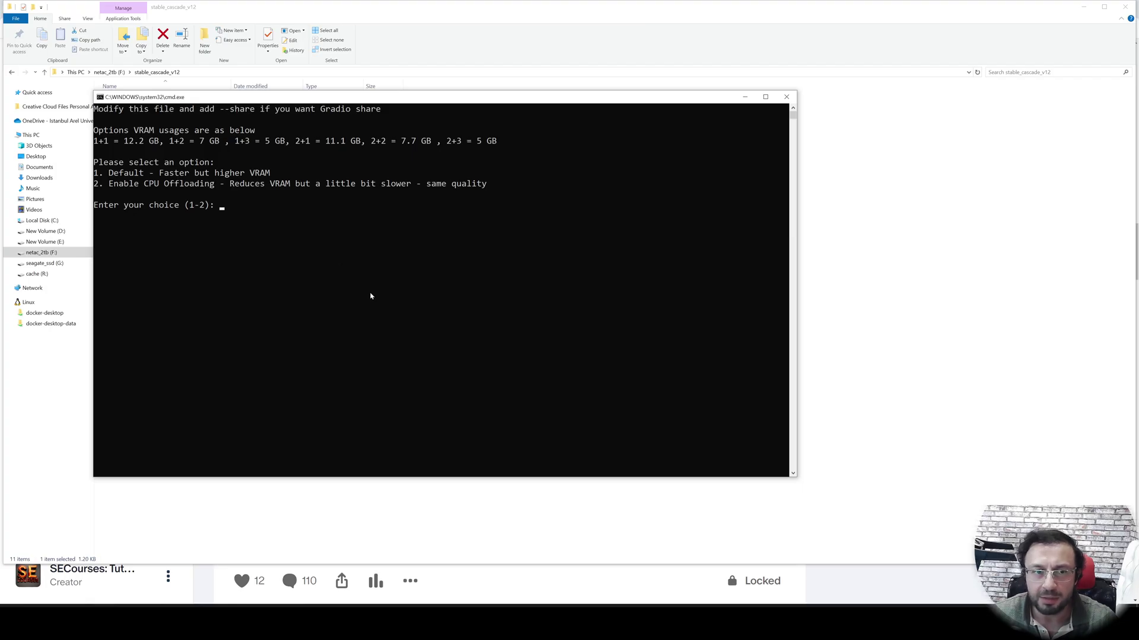
ctrl+scroll(410, 289, up, 3)
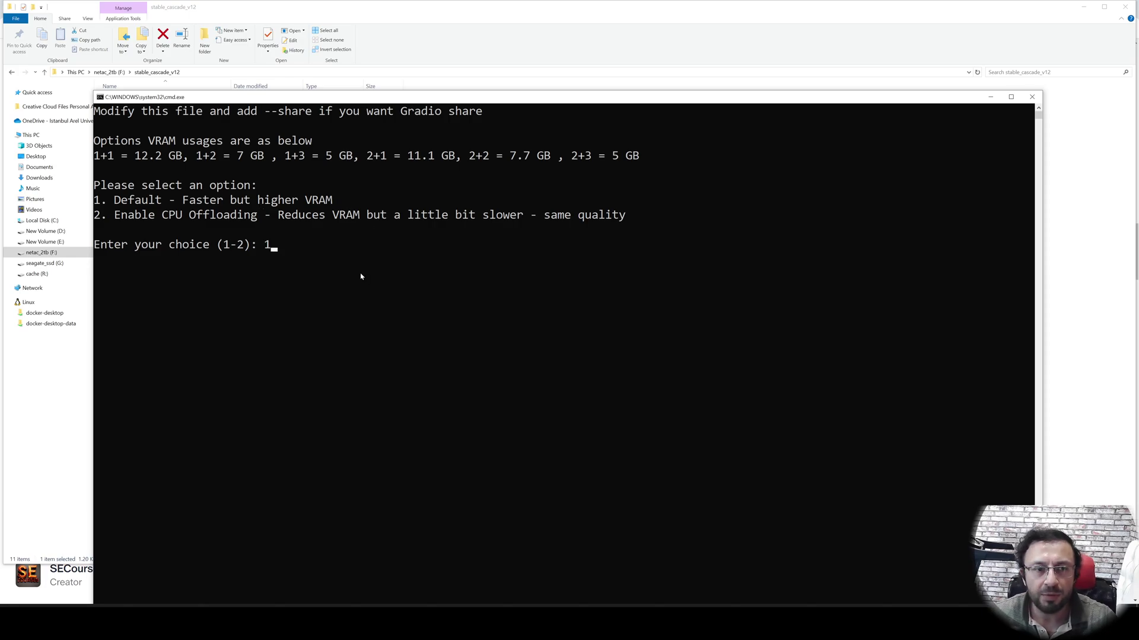
Step: Choose option 1 for default VRAM mode and 1 for default precision
key(Return)
text(1)
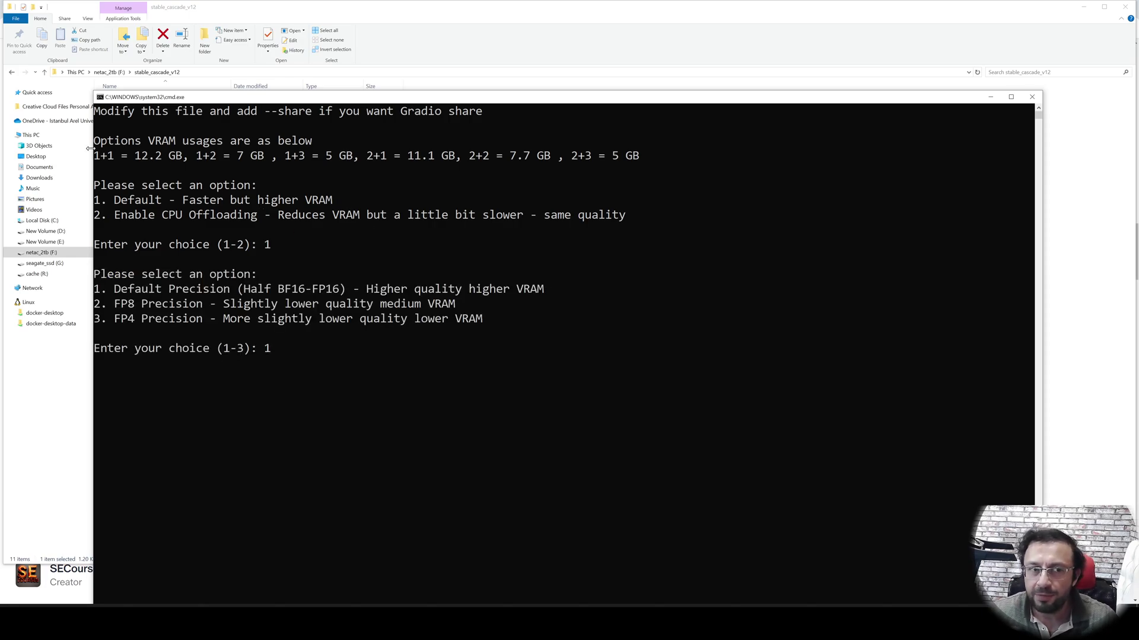
key(Return)
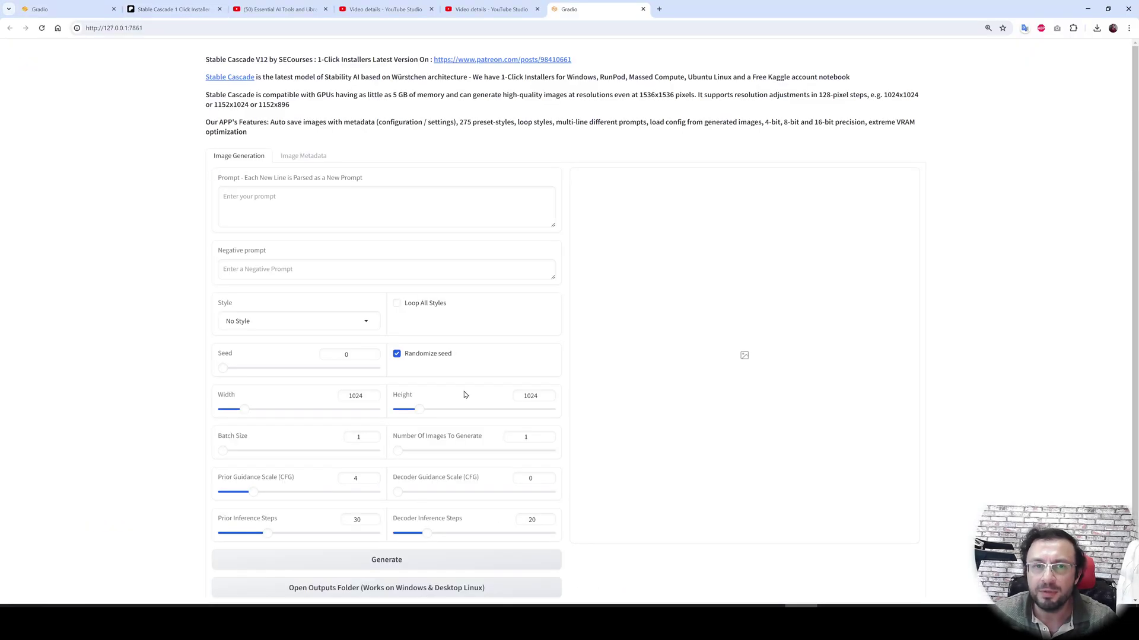
Step: Glance at the launch console, then zoom the Gradio page and enter the prompt 'car'
key(alt+Tab)
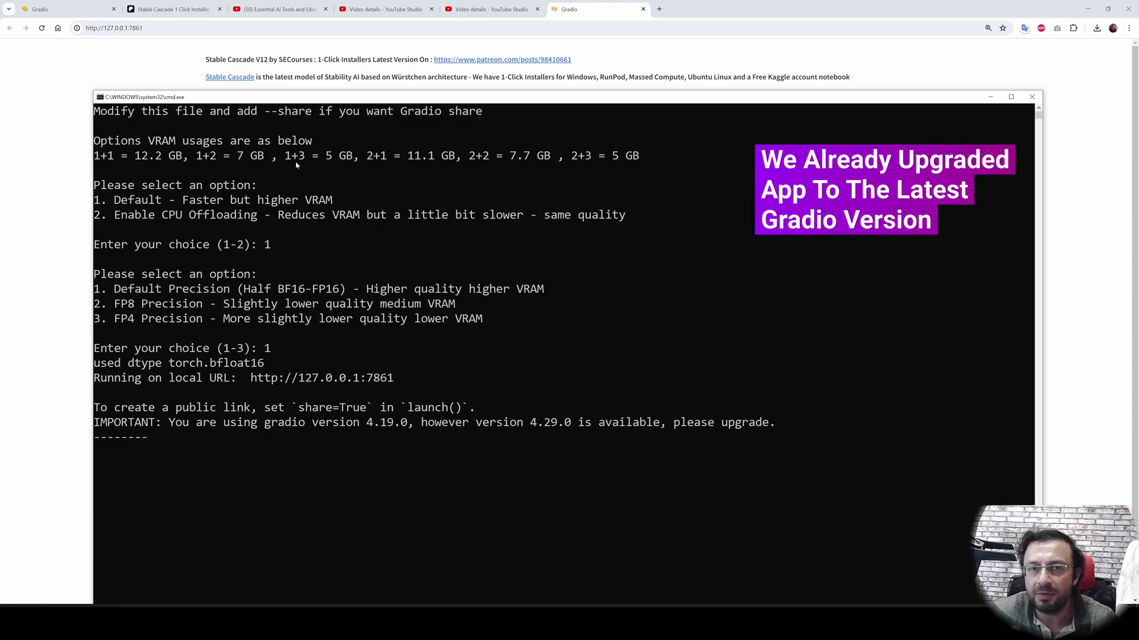
key(alt+Tab)
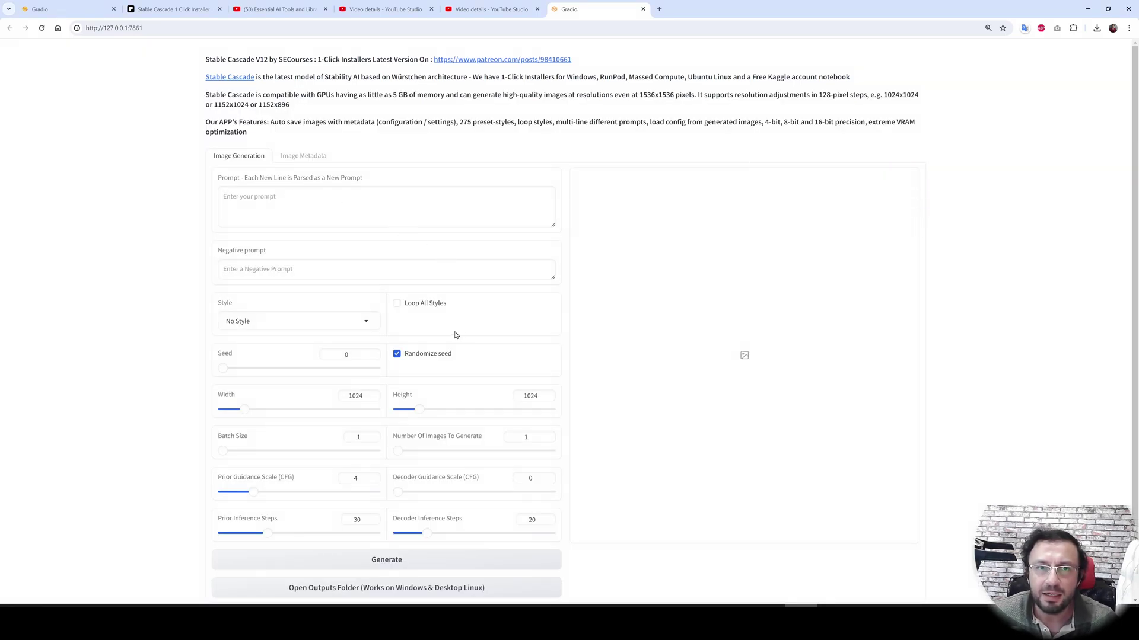
key(ctrl+plus)
key(ctrl+plus)
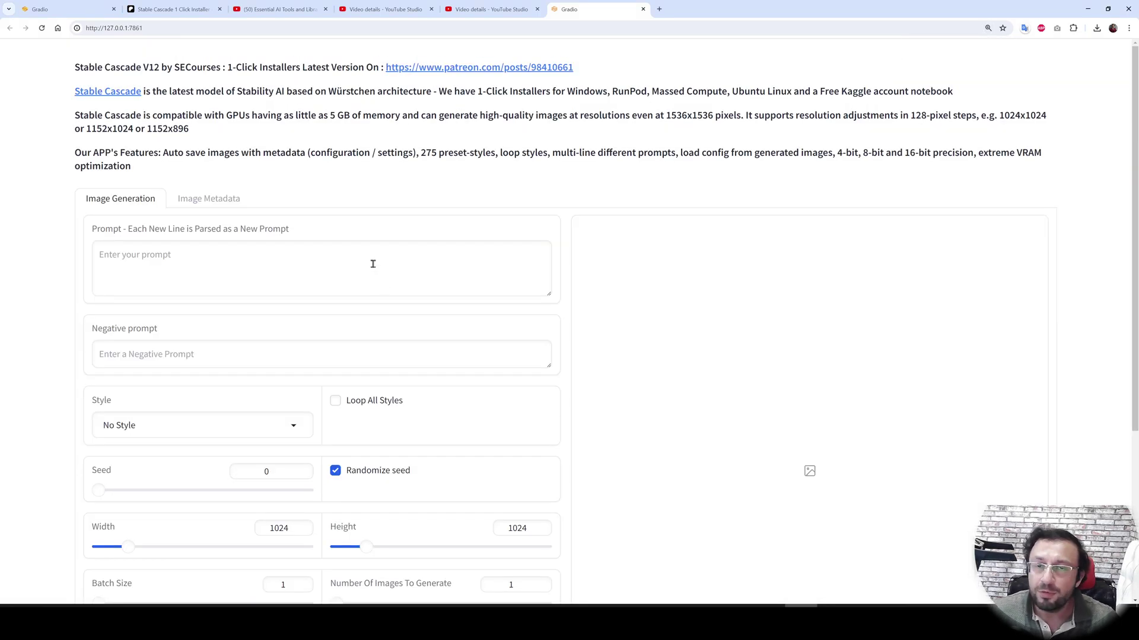
click(331, 265)
text(car)
scroll(430, 416, down, 3)
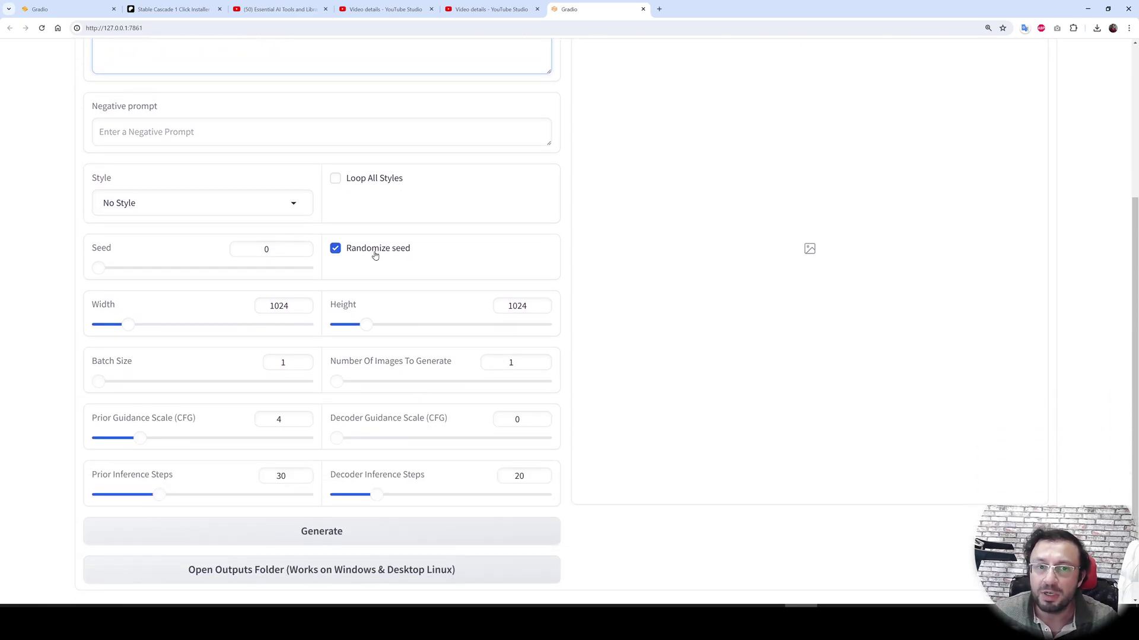
Step: Disable Randomize seed and generate the car image, following its log in the console
click(375, 249)
click(382, 531)
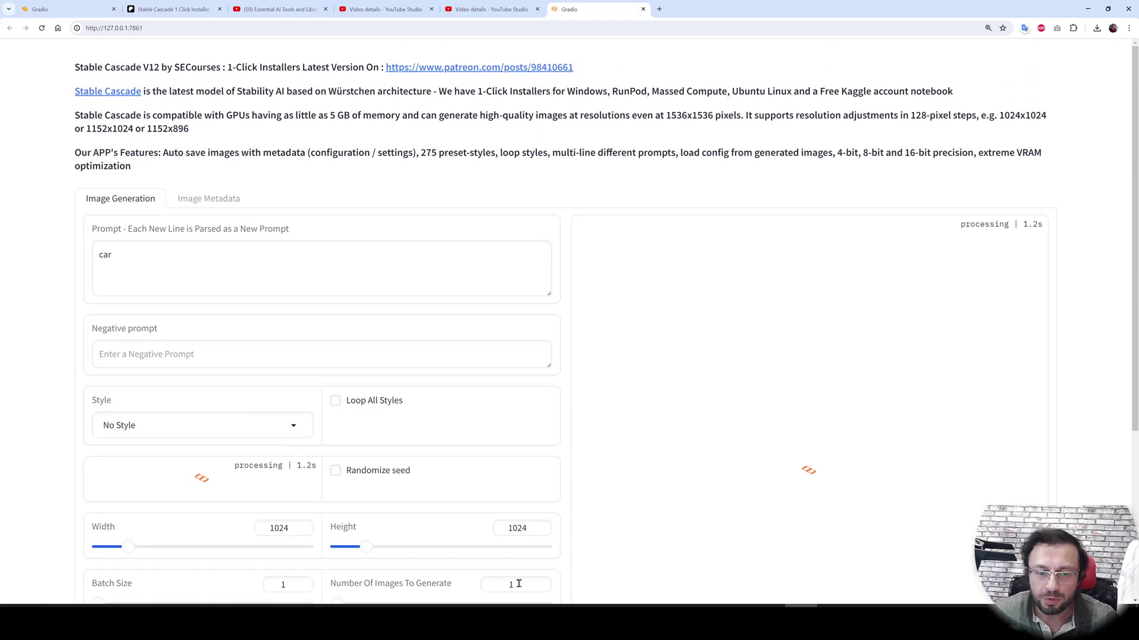
key(alt+Tab)
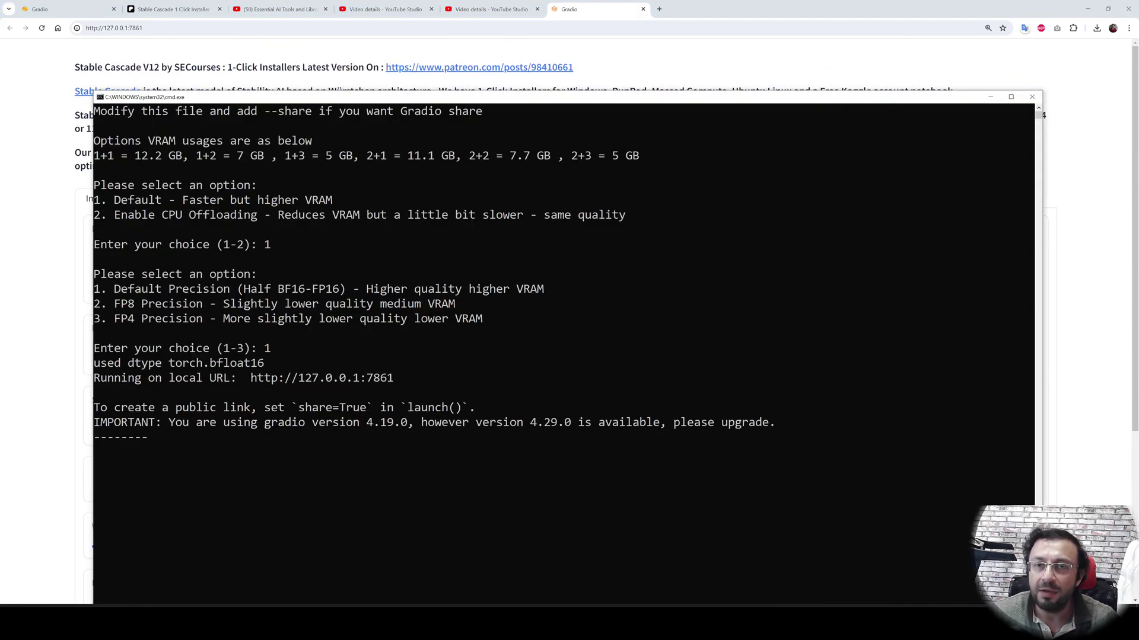
key(alt+Tab)
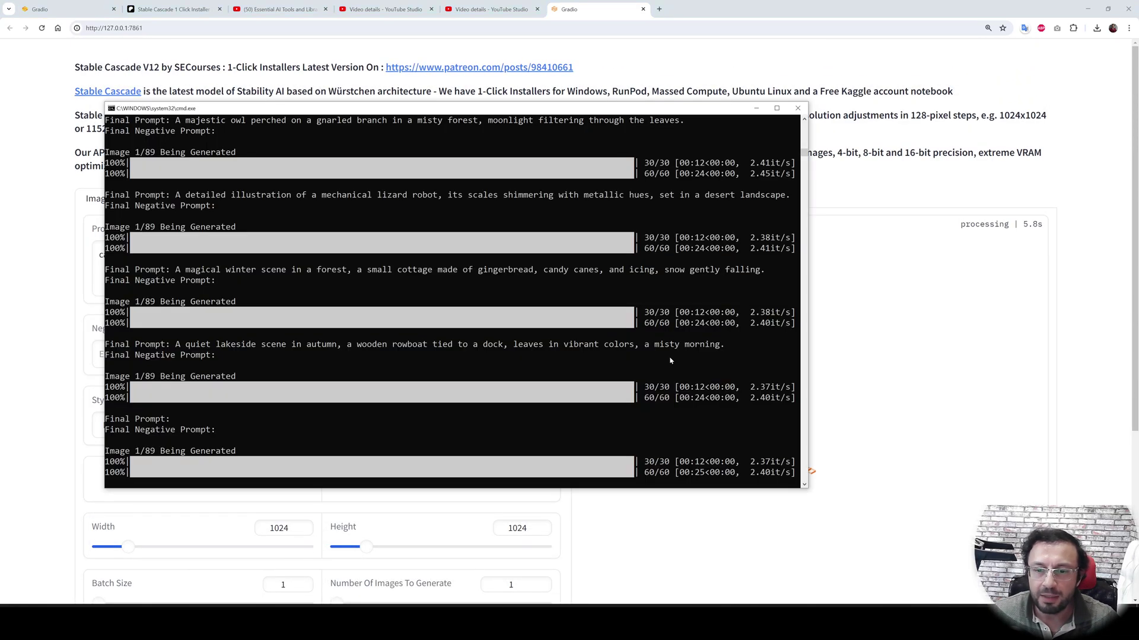
key(alt+Tab)
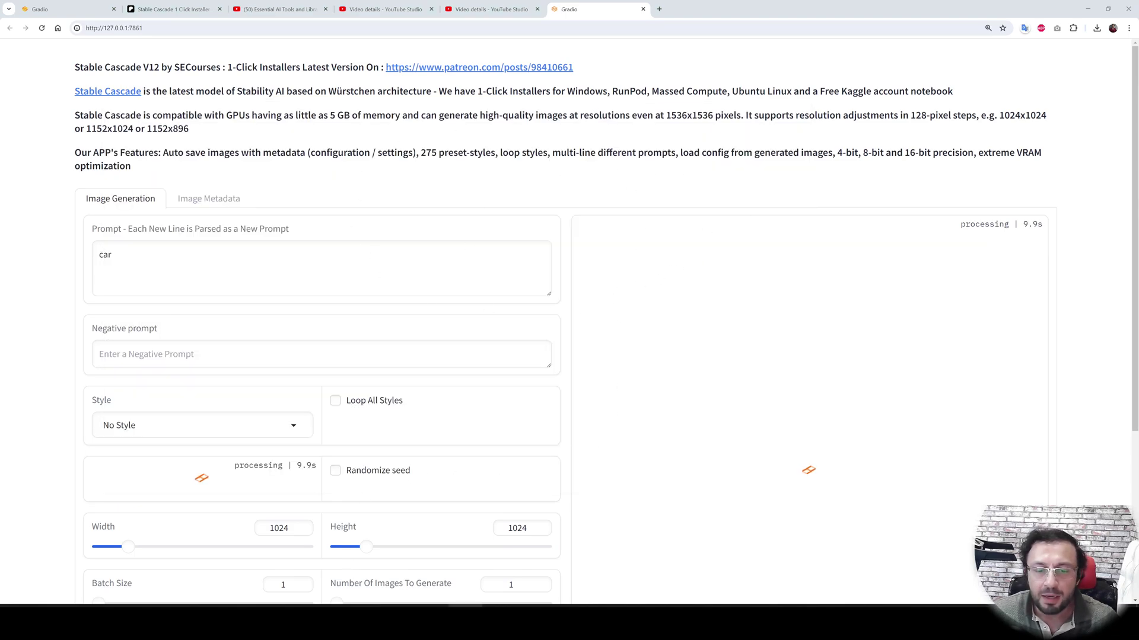
key(alt+Tab)
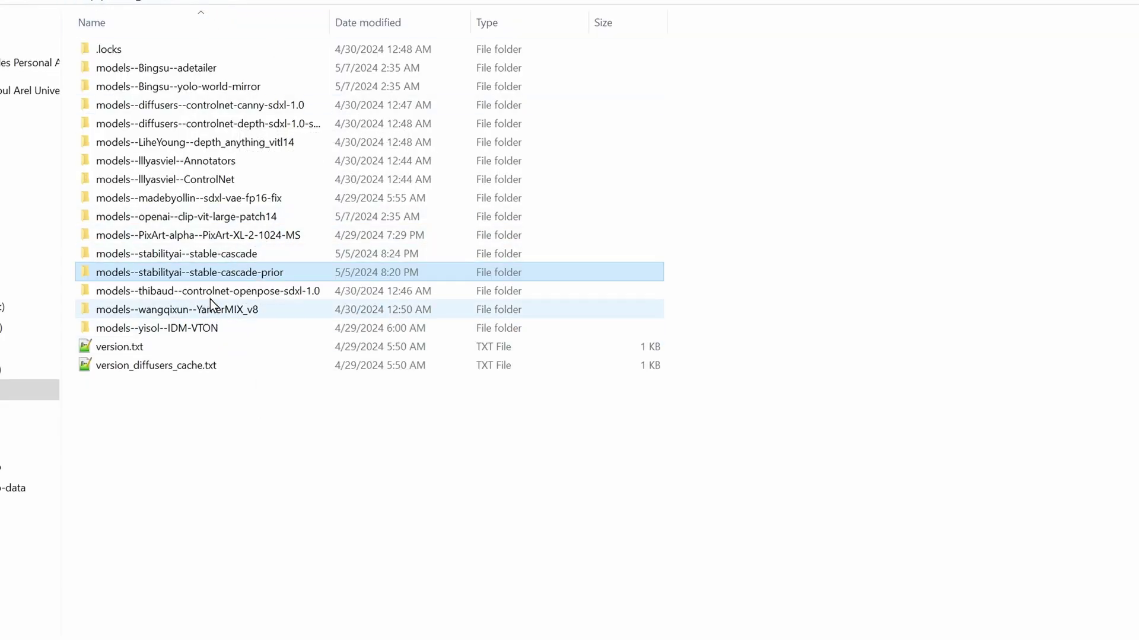
Step: Check the sizes of stable-cascade-prior (20.9 GB) and stable-cascade (9.79 GB) in Properties
right_click(218, 272)
key(r)
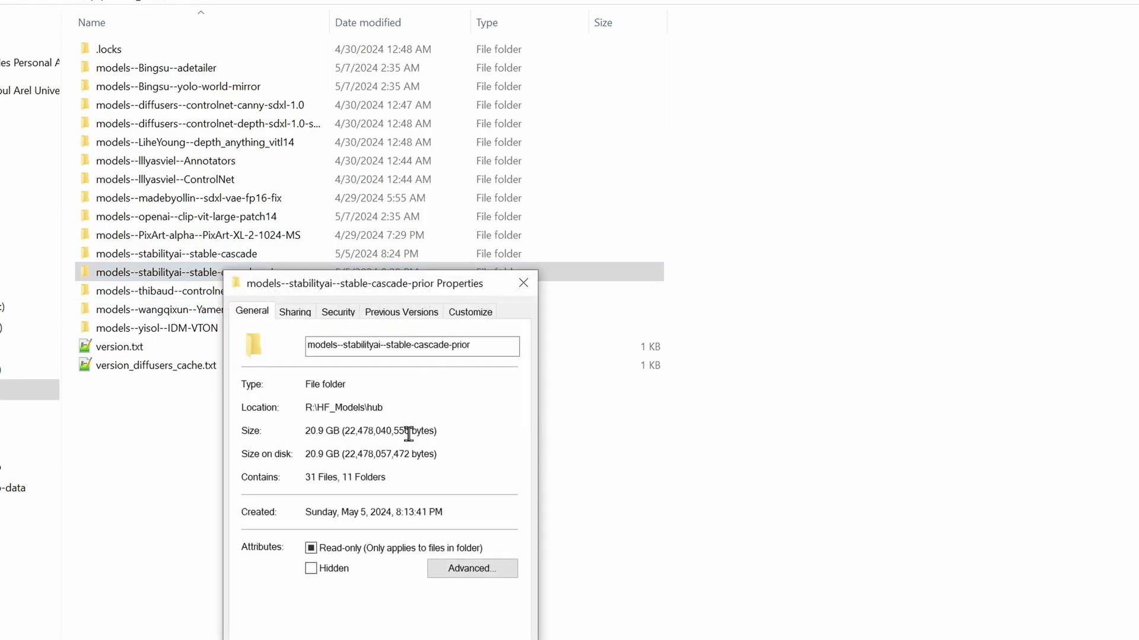
key(Escape)
click(228, 253)
right_click(228, 254)
key(r)
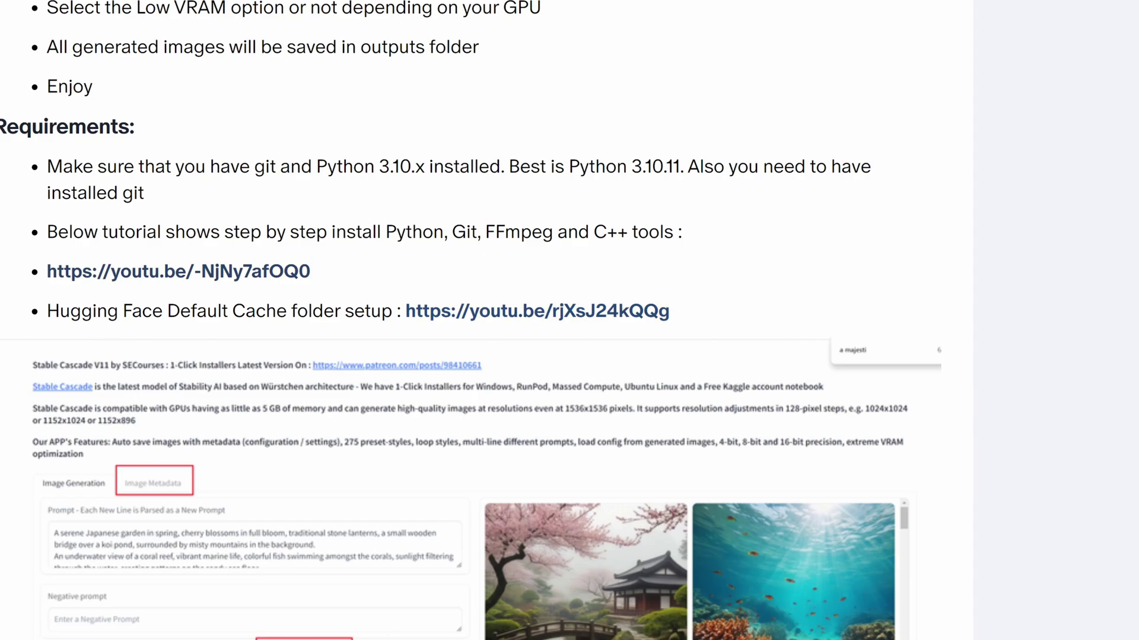
Step: Open the Hugging Face cache folder tutorial and search its description for 'hug'
click(635, 311)
scroll(444, 356, down, 2)
click(435, 405)
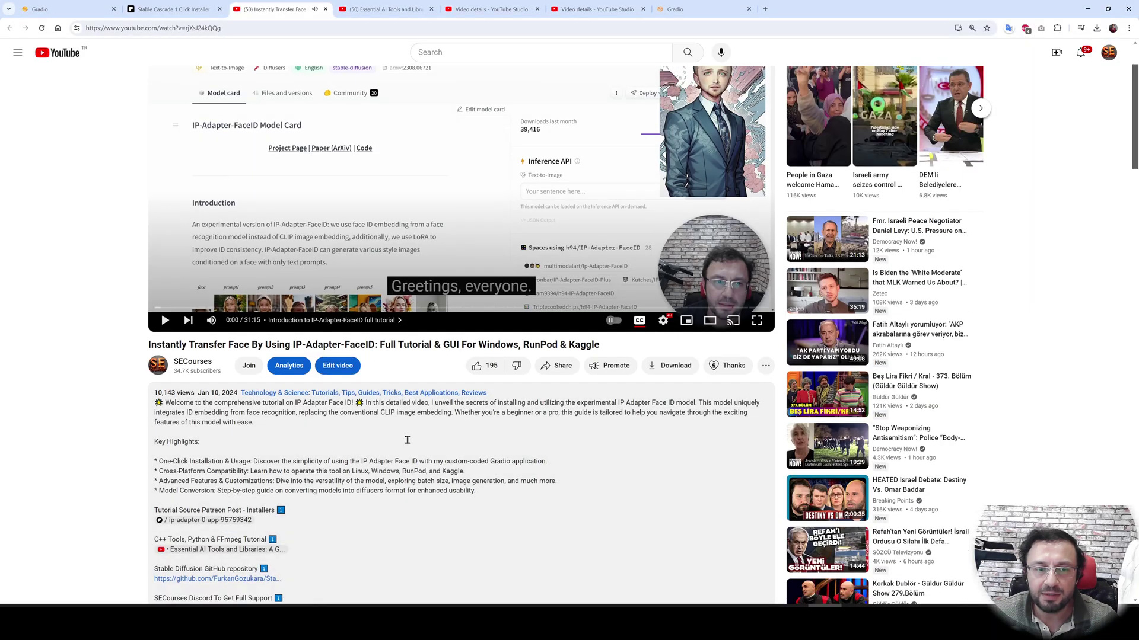
scroll(436, 405, down, 5)
key(ctrl+f)
text(hug)
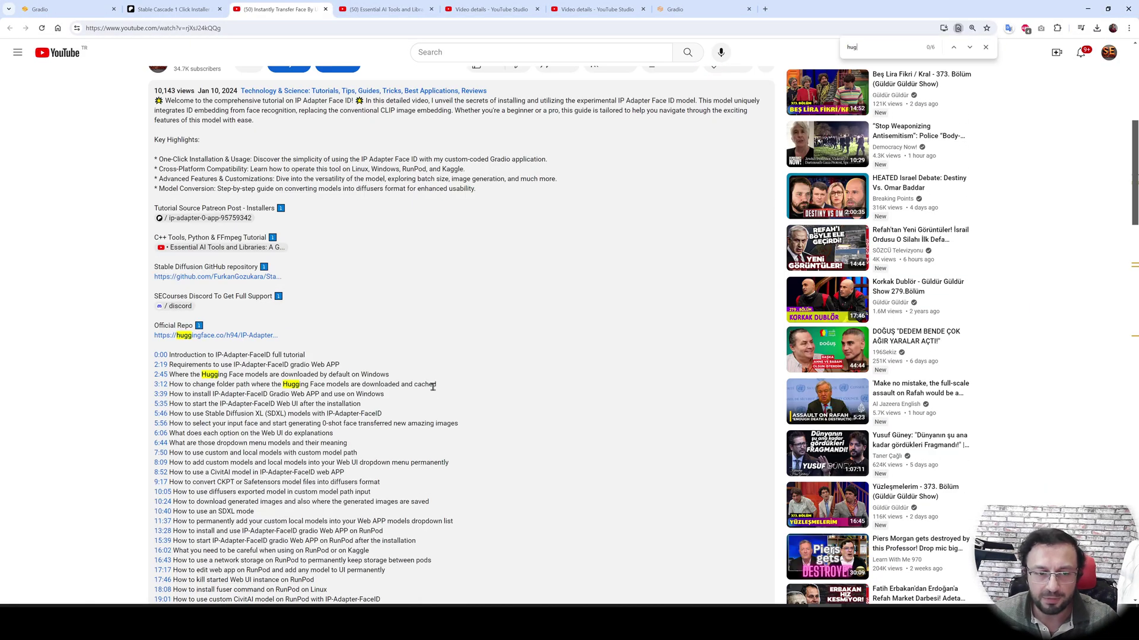
key(Return)
Step: Highlight the 2:45 and 3:12 chapters on where models download, then return to Gradio
scroll(418, 392, up, 6)
key(ctrl+plus)
key(ctrl+plus)
key(ctrl+plus)
key(ctrl+plus)
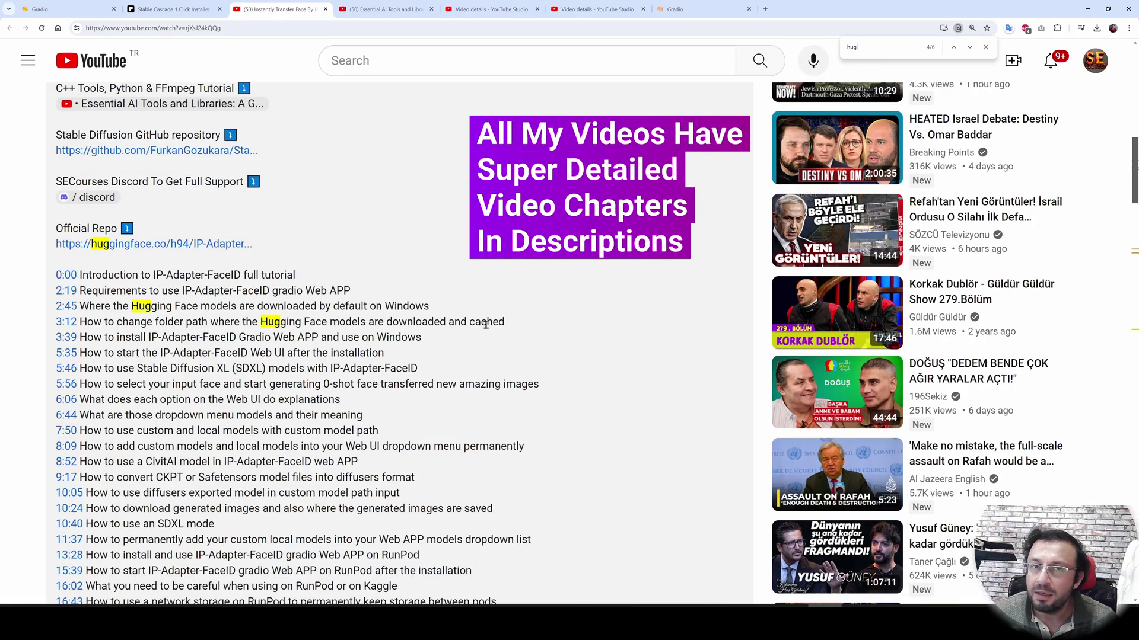
drag(505, 324, 52, 304)
click(446, 254)
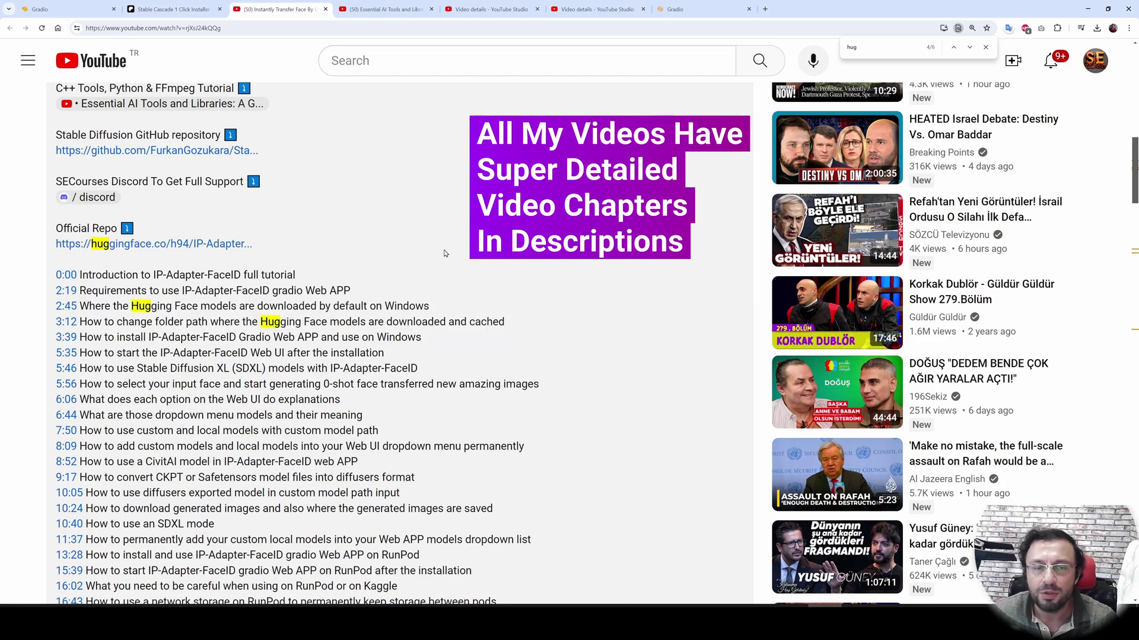
click(682, 7)
Step: Generate a Caricature-style car with Decoder Inference Steps raised from 20 to 60
click(688, 332)
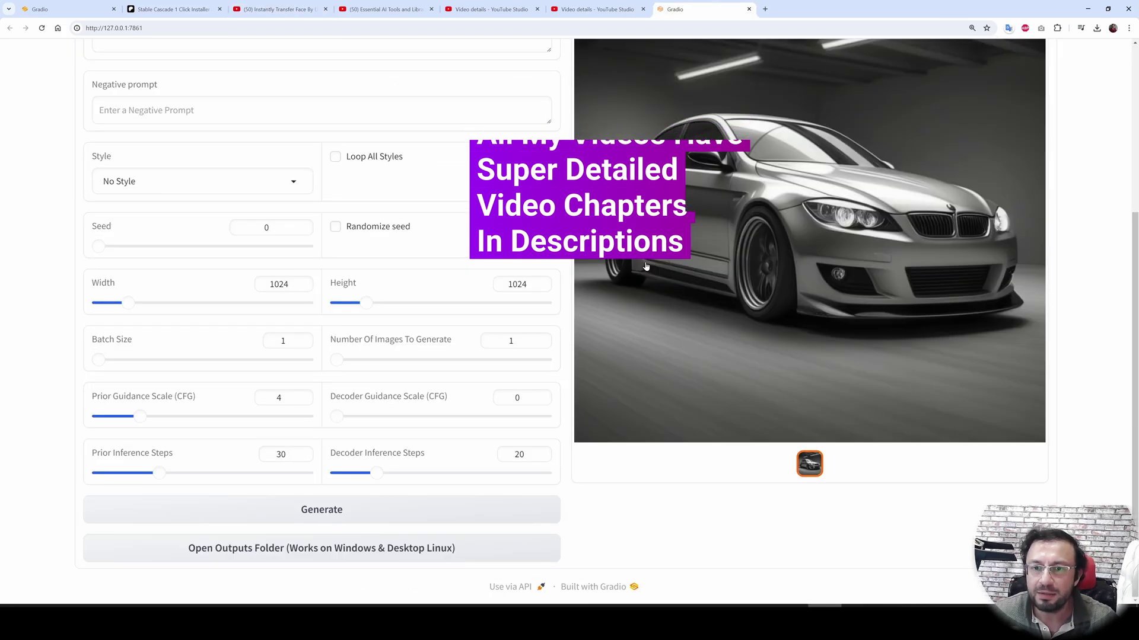
scroll(841, 334, up, 3)
key(ctrl+minus)
key(ctrl+minus)
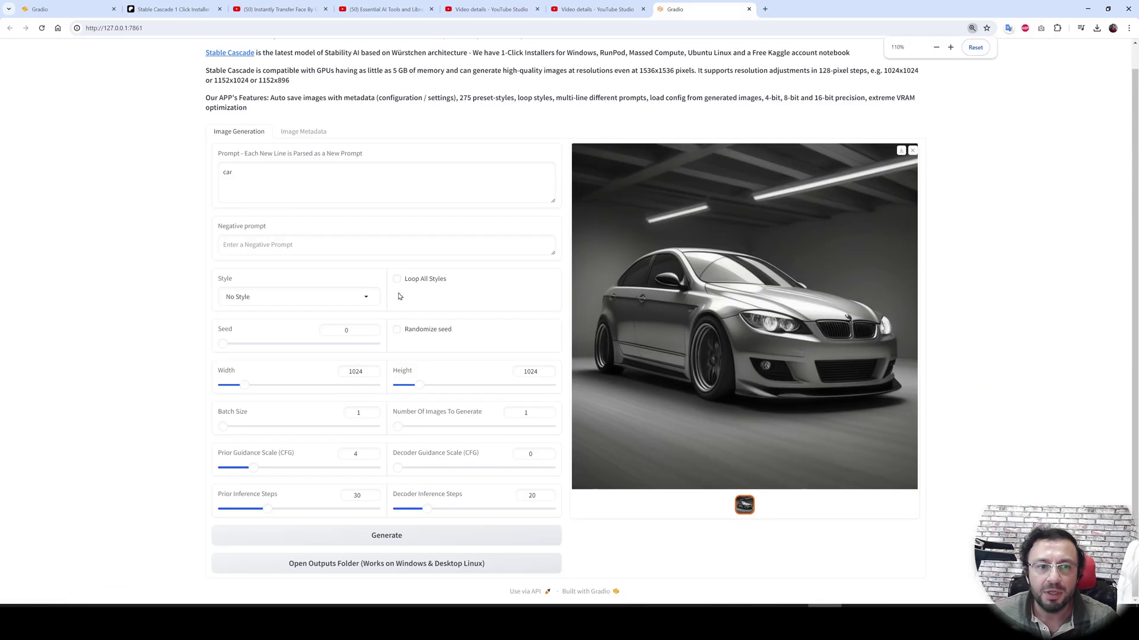
click(271, 297)
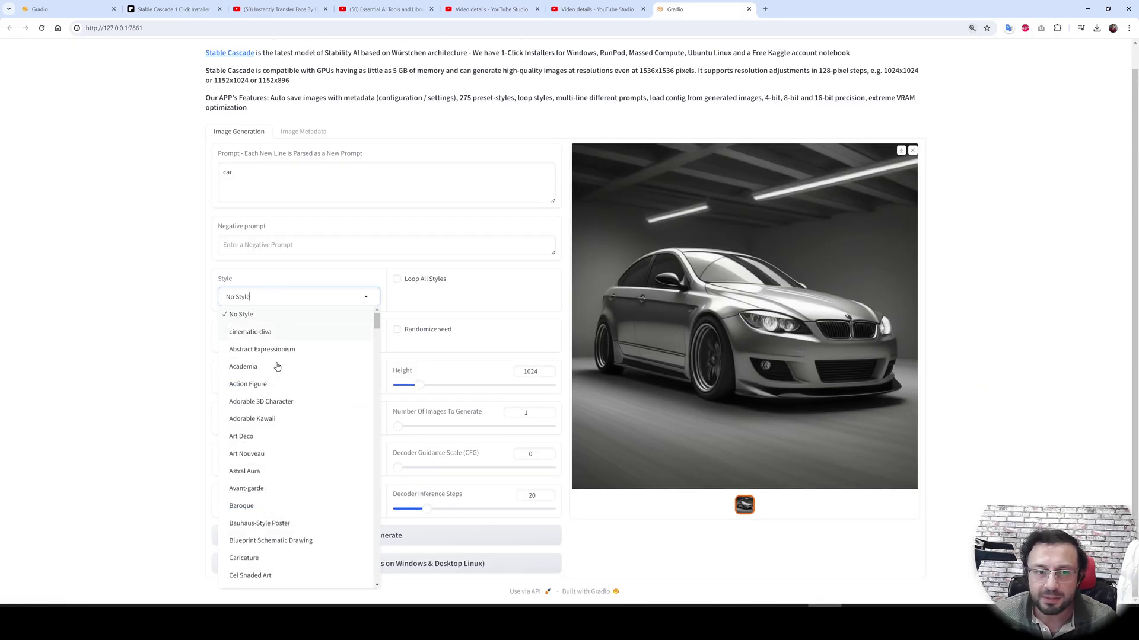
click(263, 564)
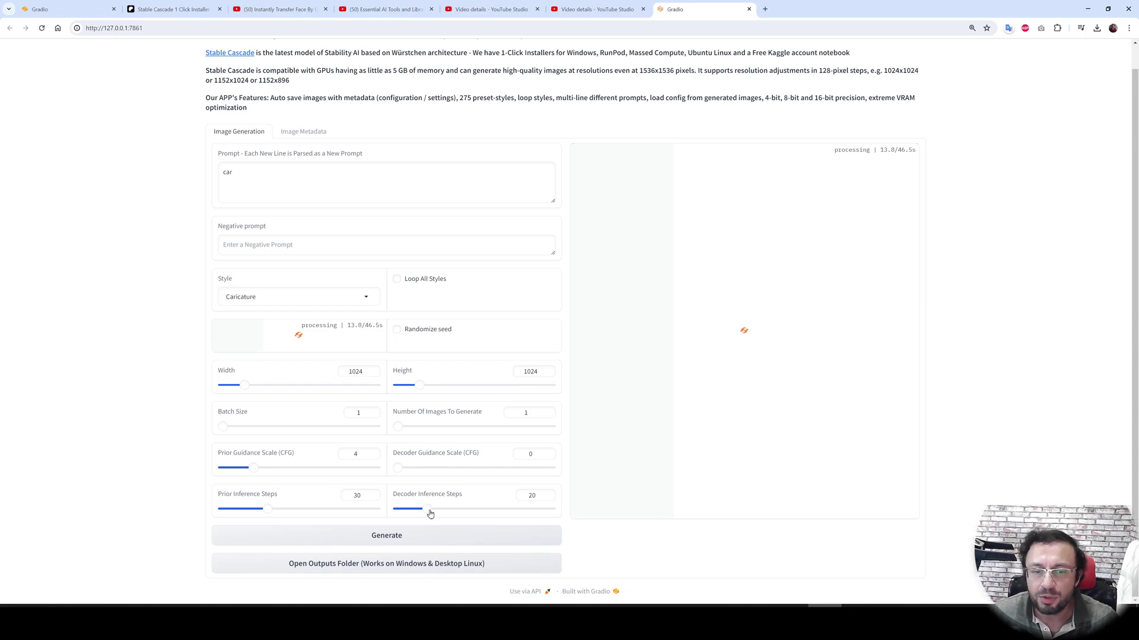
drag(432, 513, 490, 512)
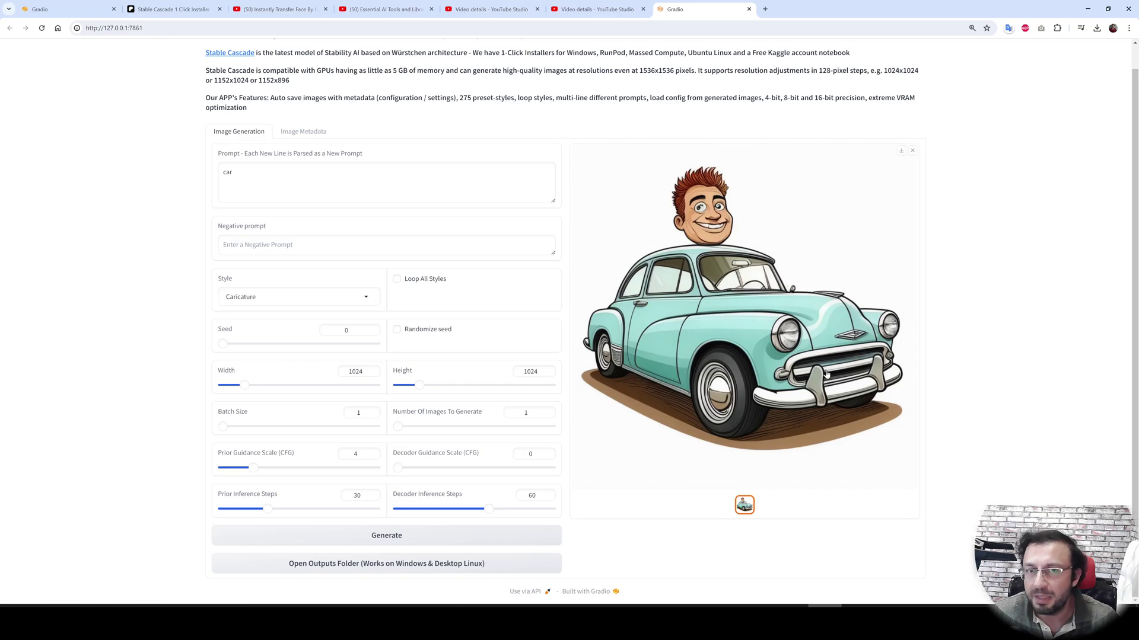
click(464, 538)
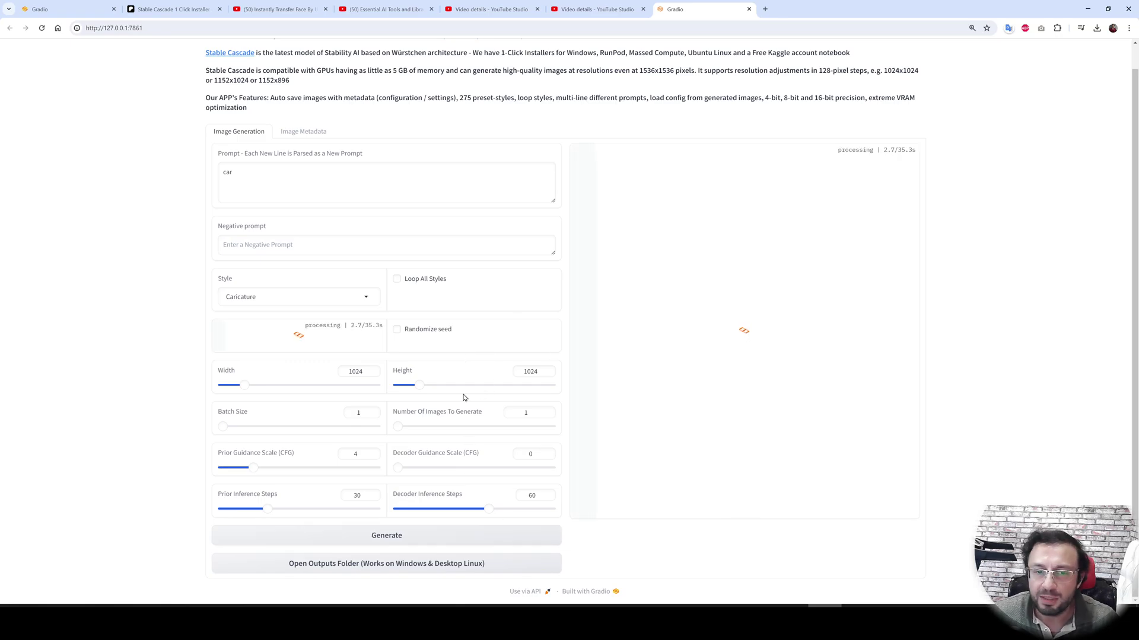
Step: Upload the saved Paris street image from outputs in Image Metadata to read its settings
scroll(432, 394, up, 1)
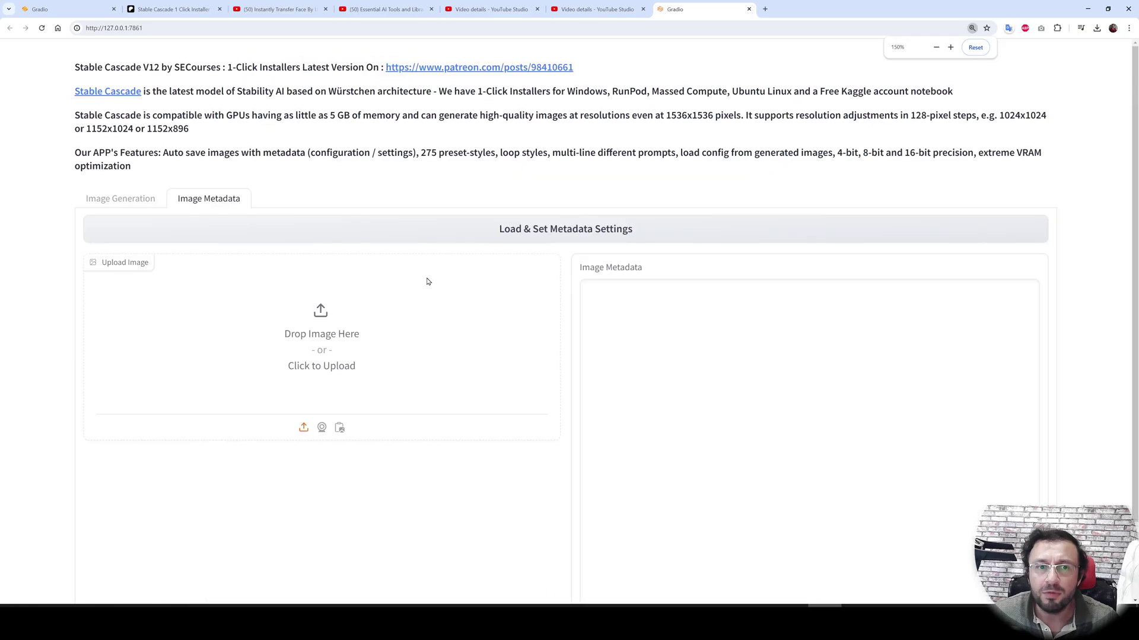
key(ctrl+plus)
key(ctrl+plus)
key(ctrl+plus)
click(355, 333)
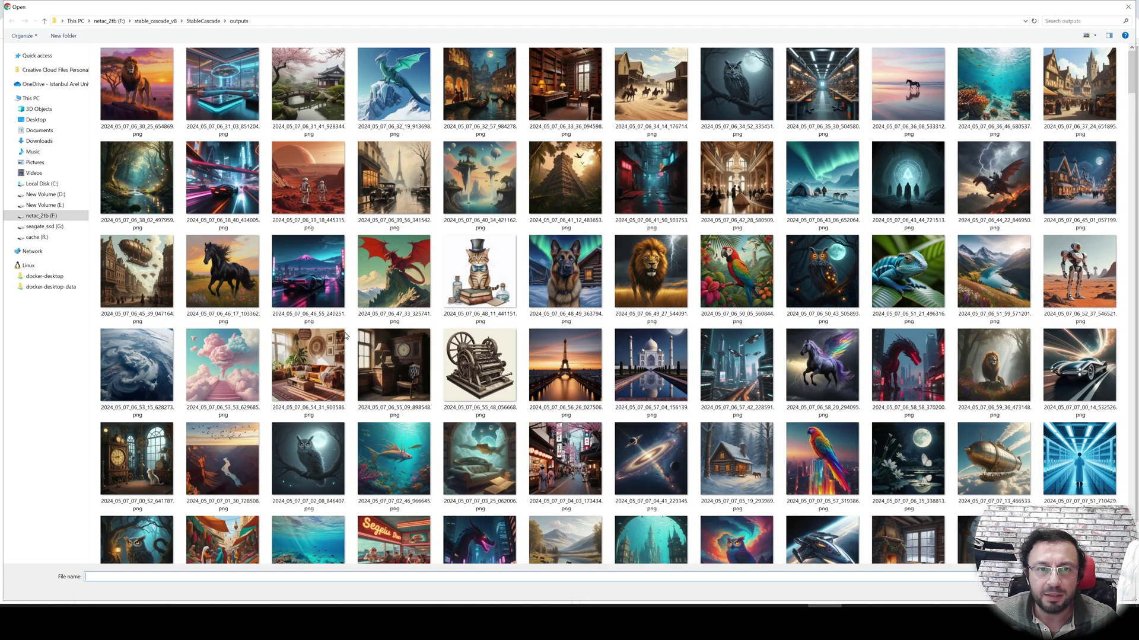
double_click(404, 180)
key(ctrl+minus)
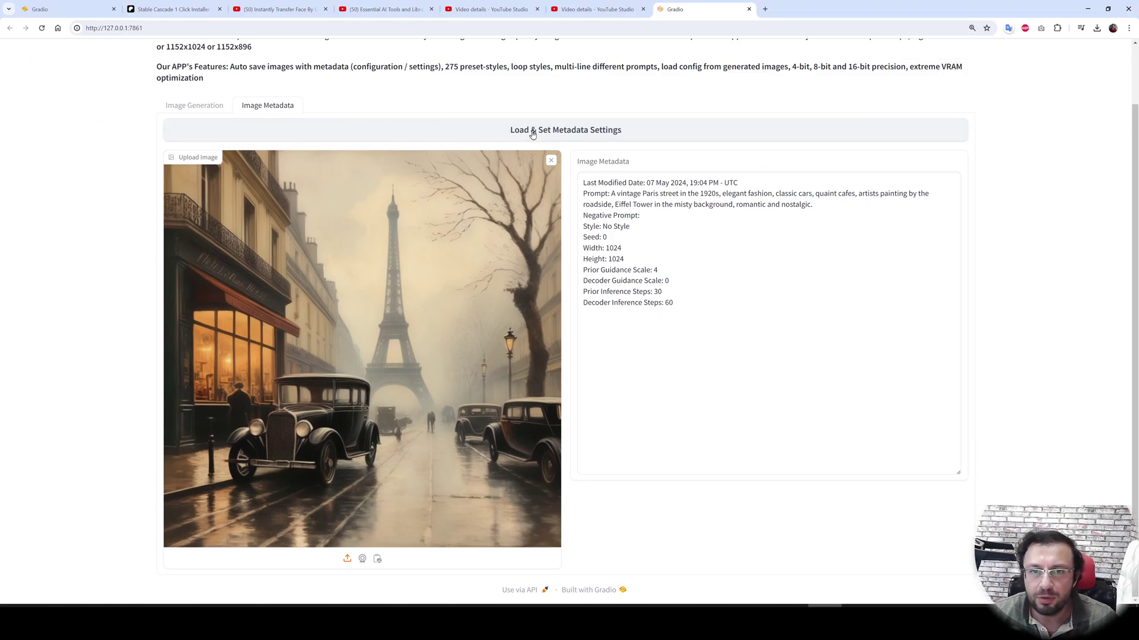
Step: Load the Paris image's saved settings and regenerate the vintage Paris street scene with No Style
click(229, 137)
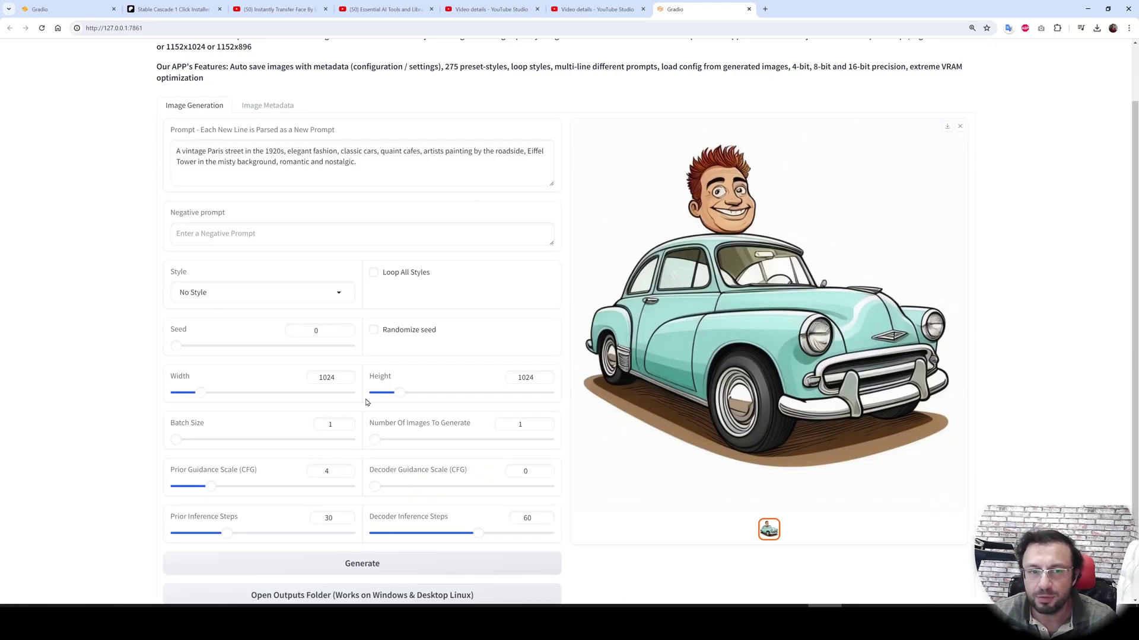
click(362, 564)
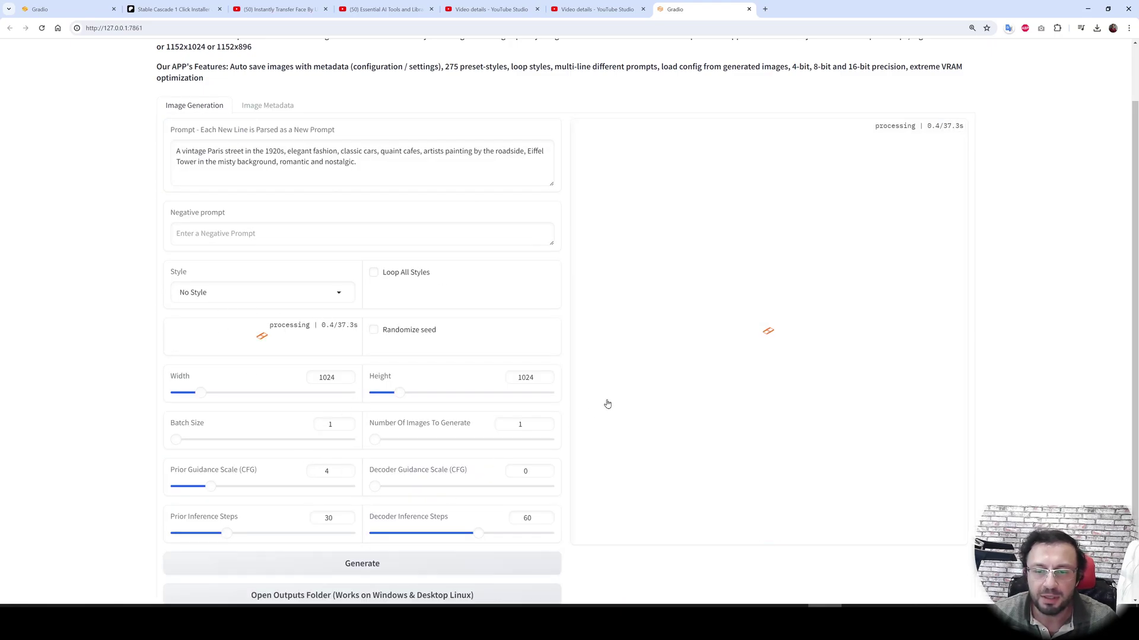
scroll(756, 199, up, 1)
click(267, 172)
scroll(714, 314, down, 1)
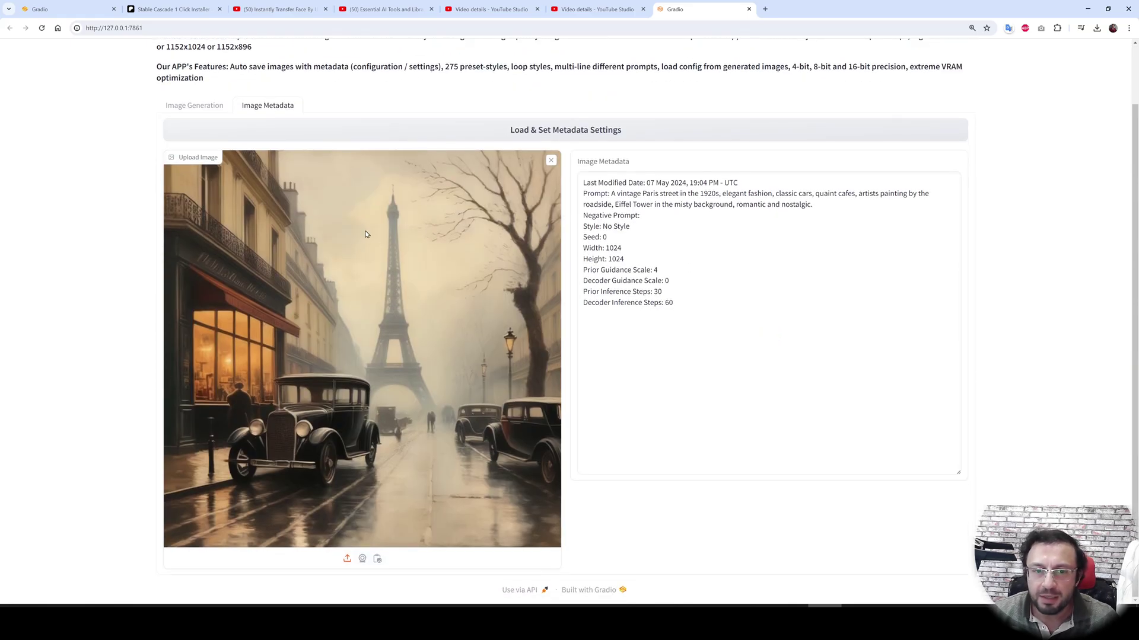
click(195, 105)
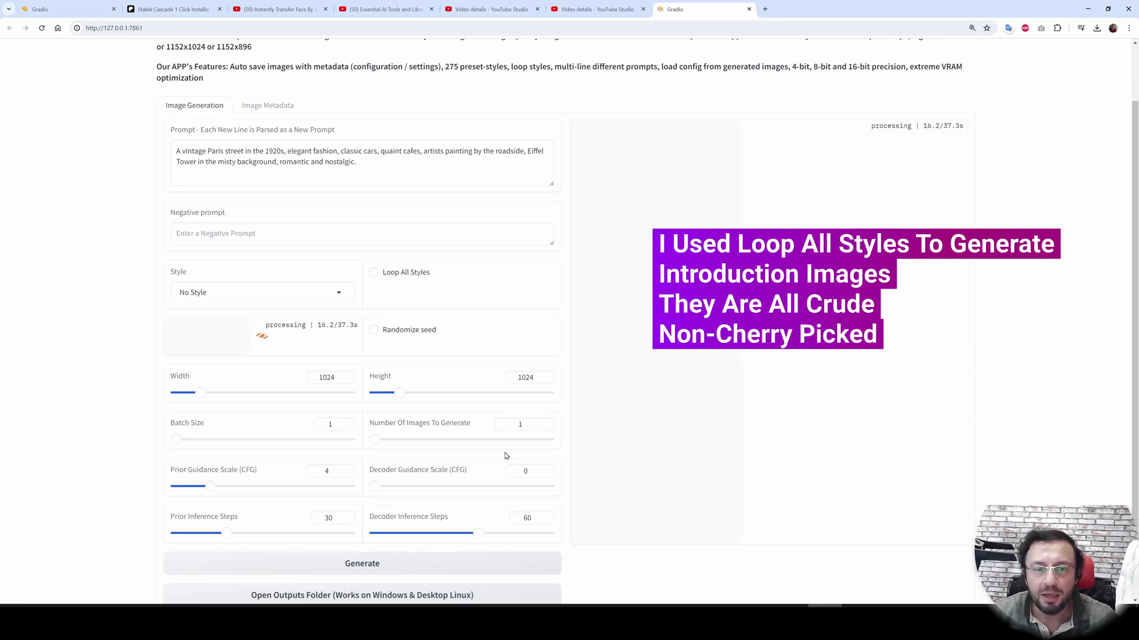
drag(471, 425, 374, 424)
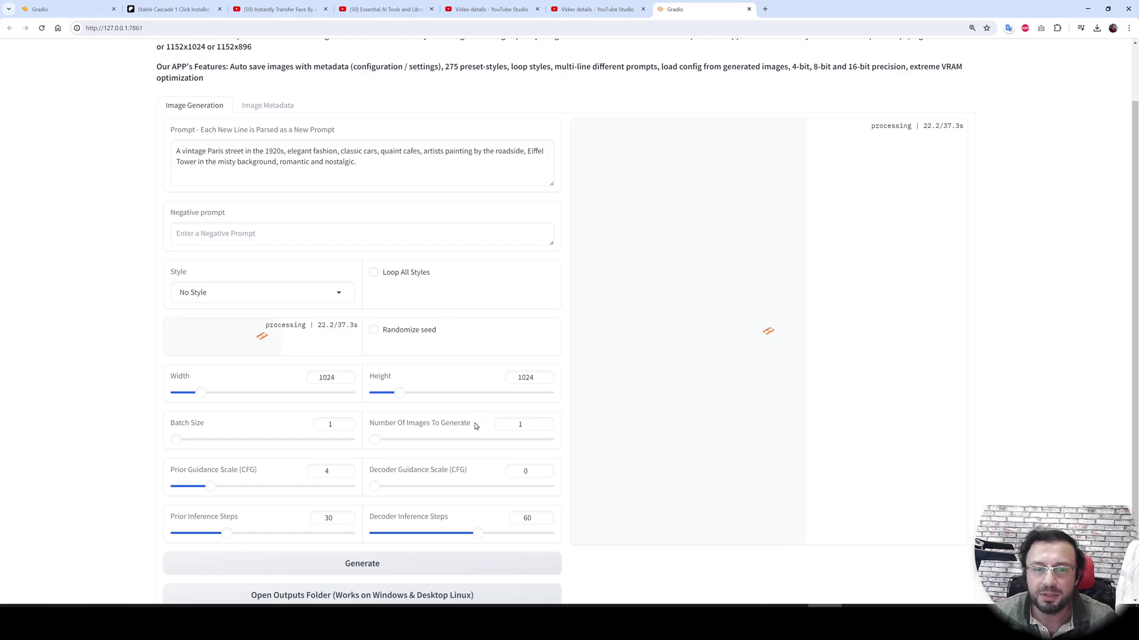
drag(472, 425, 393, 425)
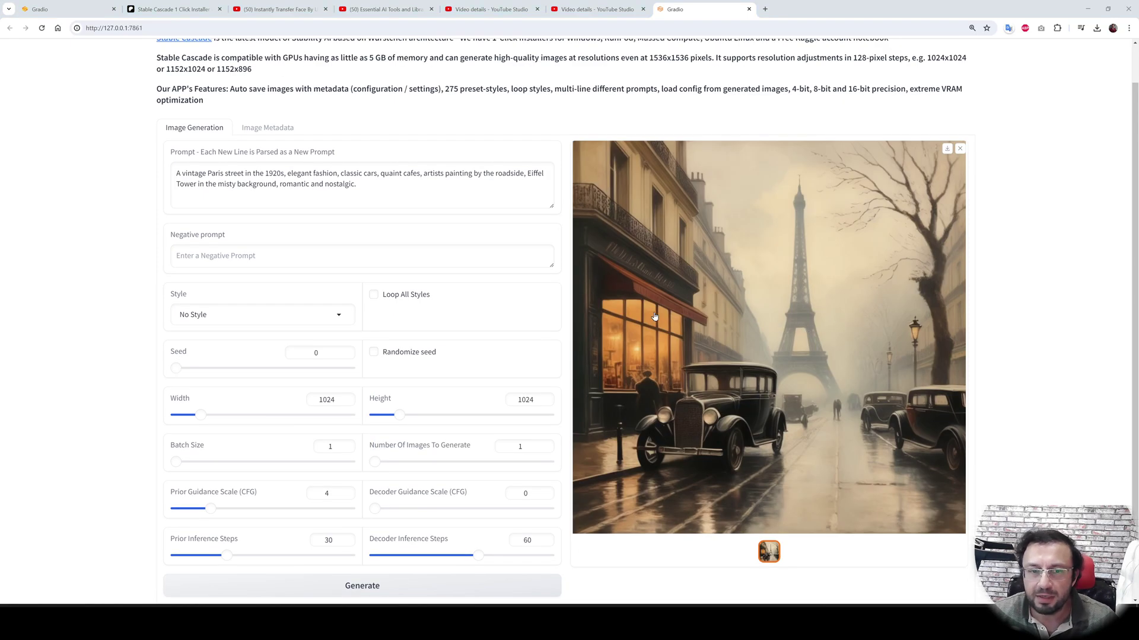
Step: Generate three Cel Shaded Art images of the Paris street prompt
click(232, 317)
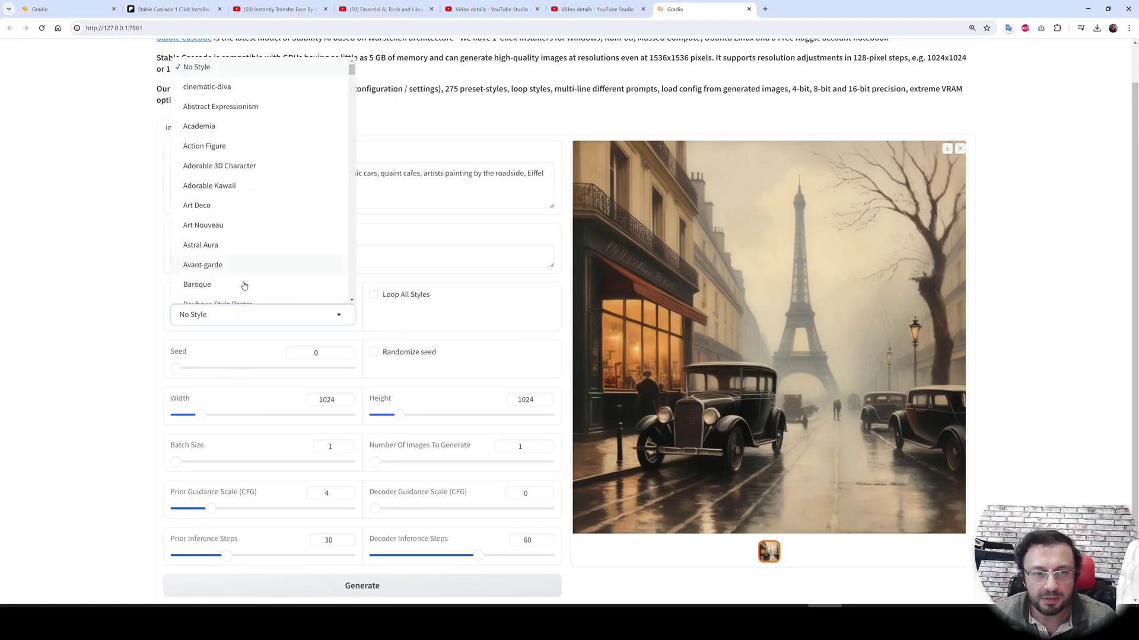
scroll(244, 286, down, 3)
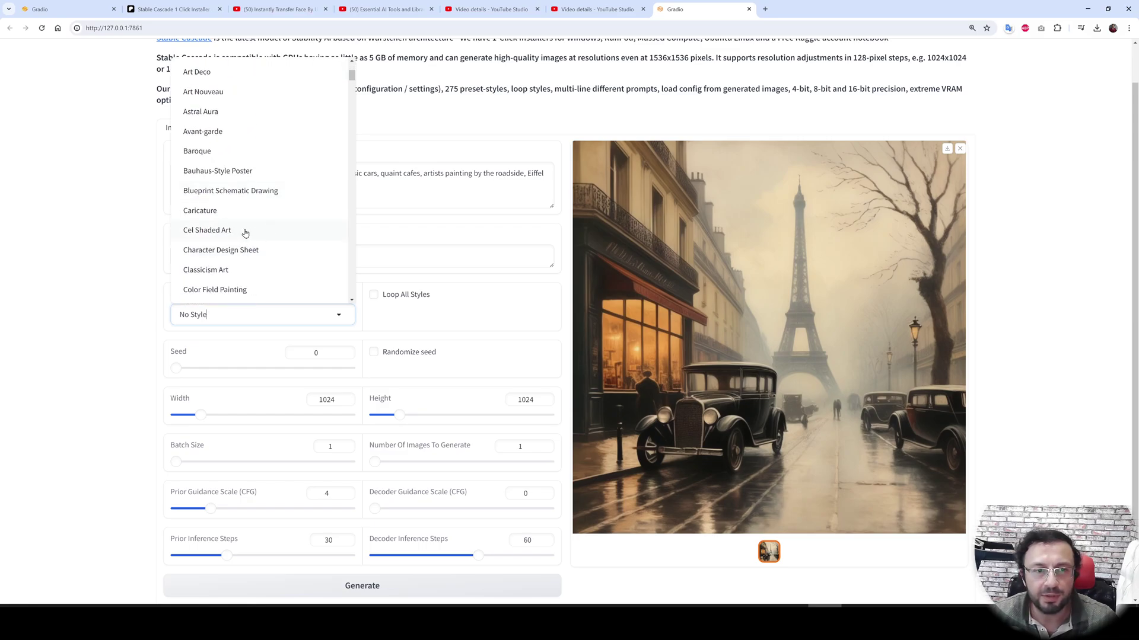
click(234, 231)
click(223, 281)
double_click(523, 389)
text(3)
click(415, 530)
Step: Follow the generation progress in the console, then go back to the generation page
key(alt+Tab)
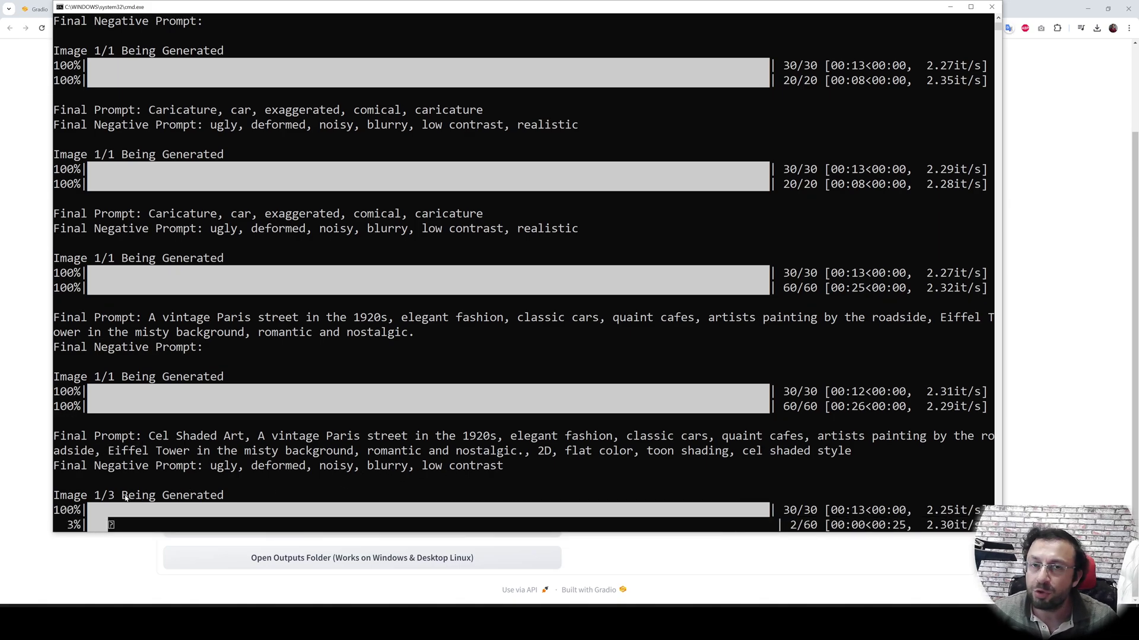
scroll(140, 500, down, 2)
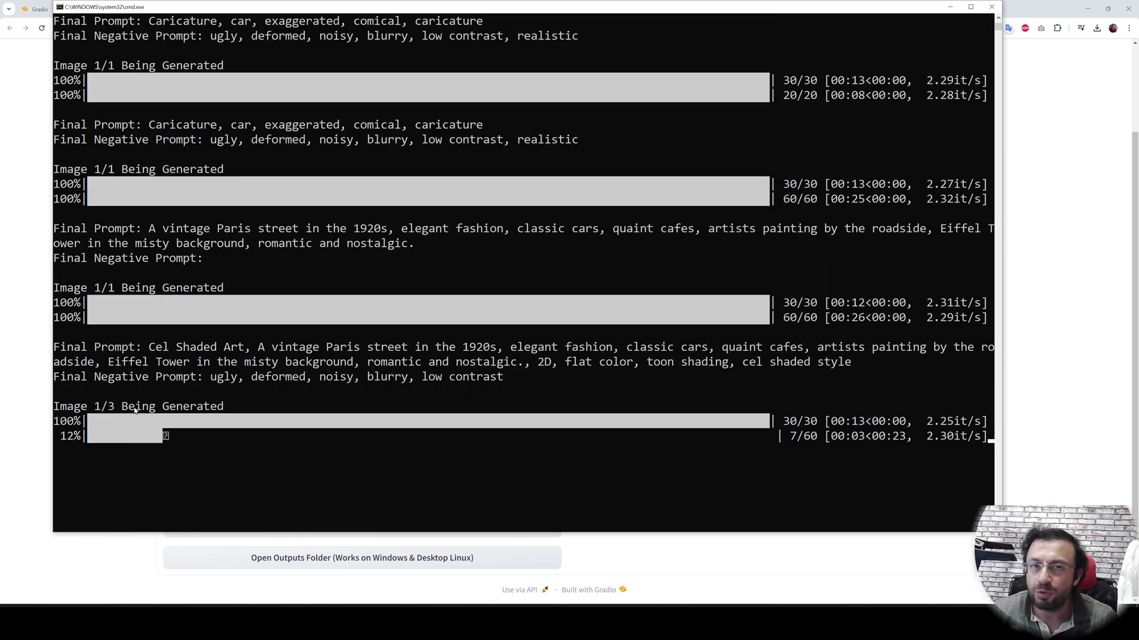
scroll(124, 374, down, 1)
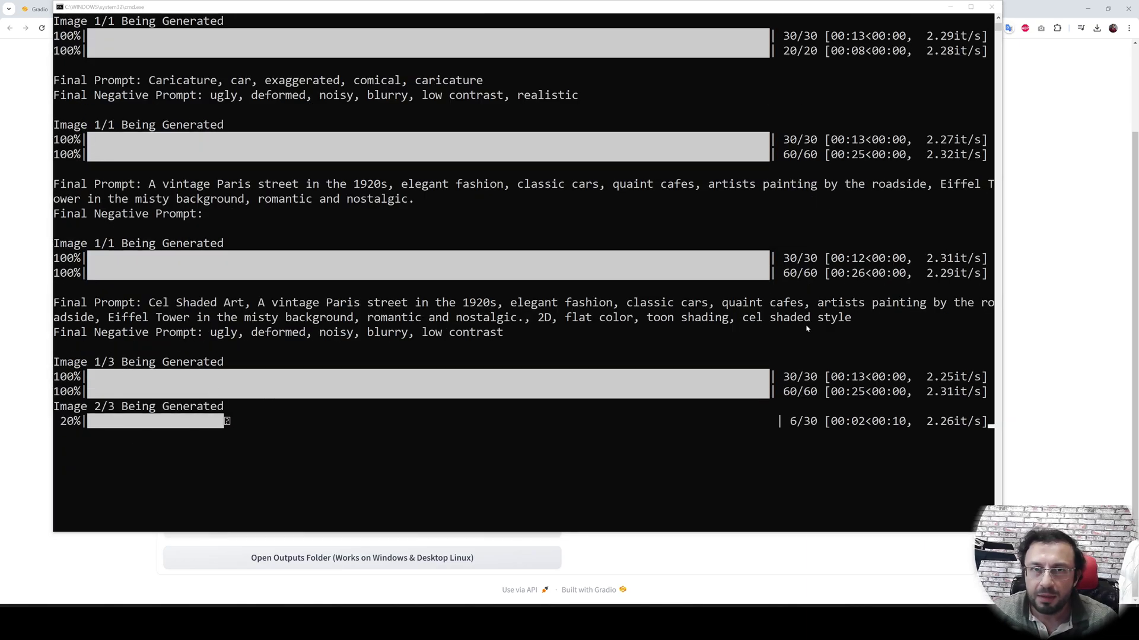
click(1050, 391)
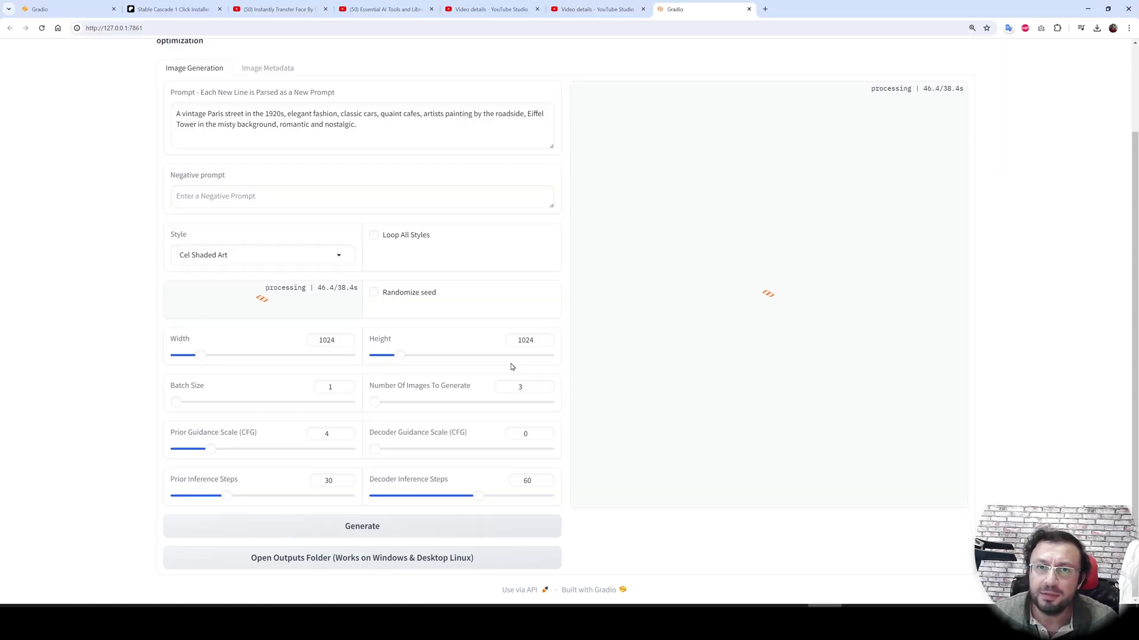
Step: Open the outputs folder holding the car and Paris street images
click(328, 558)
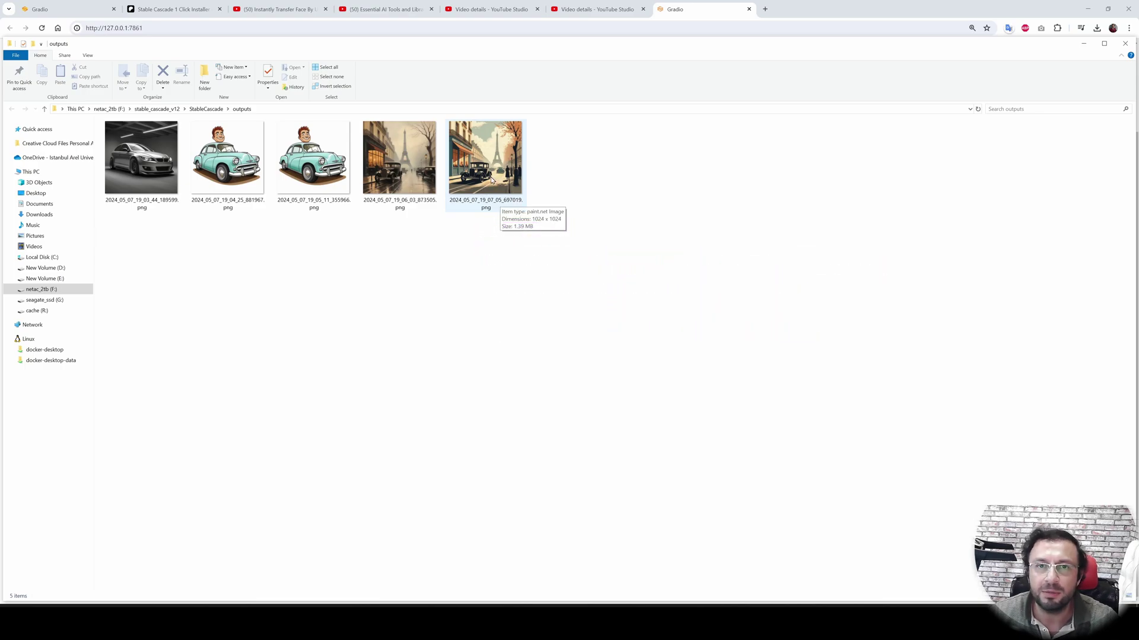
Step: View the newest Paris image in paint.net, then reopen the outputs folder
double_click(482, 194)
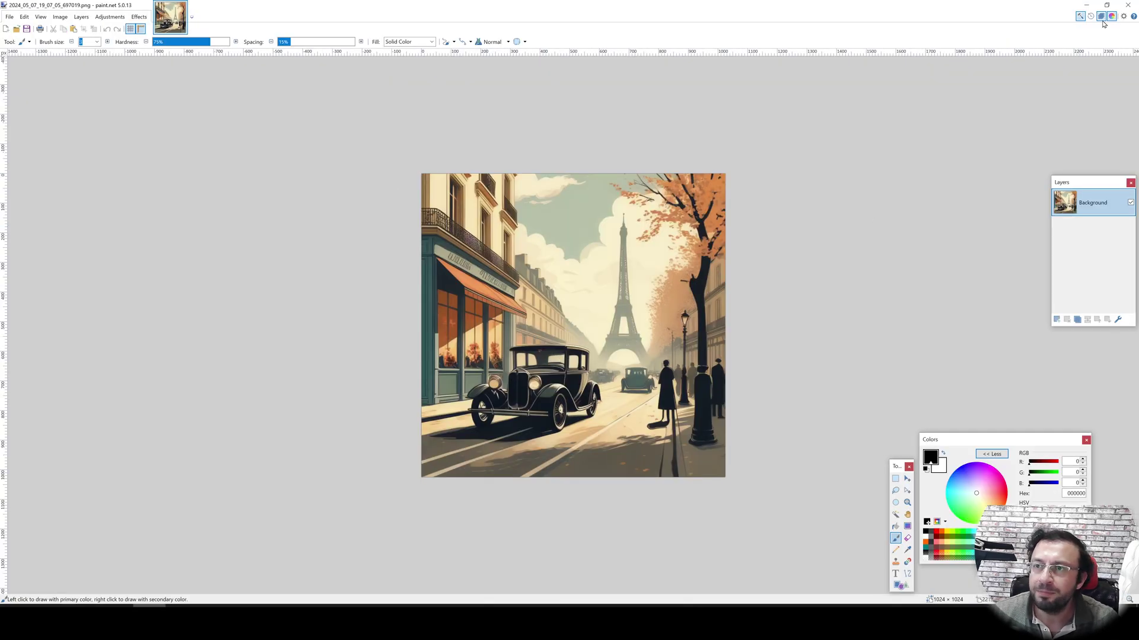
click(1128, 5)
click(1125, 44)
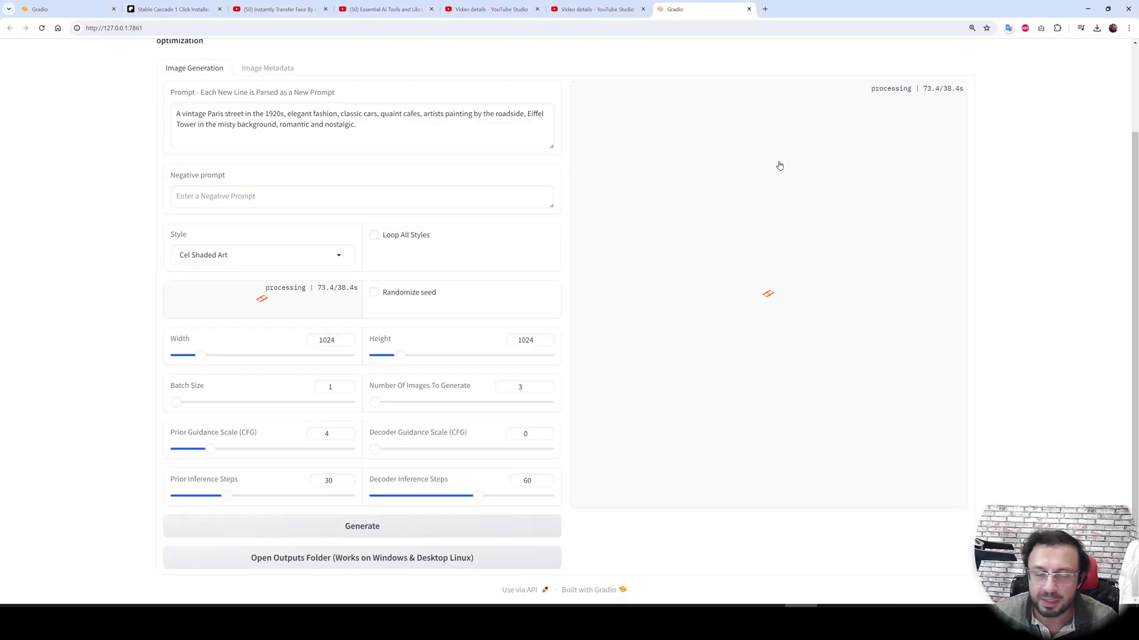
click(522, 558)
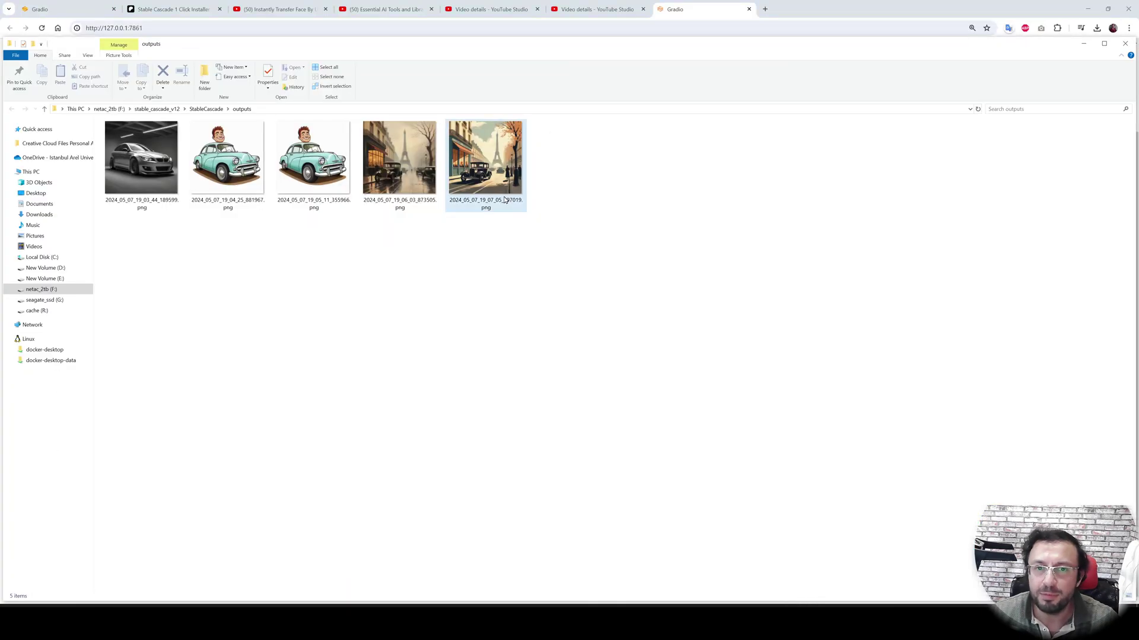
key(alt+Tab)
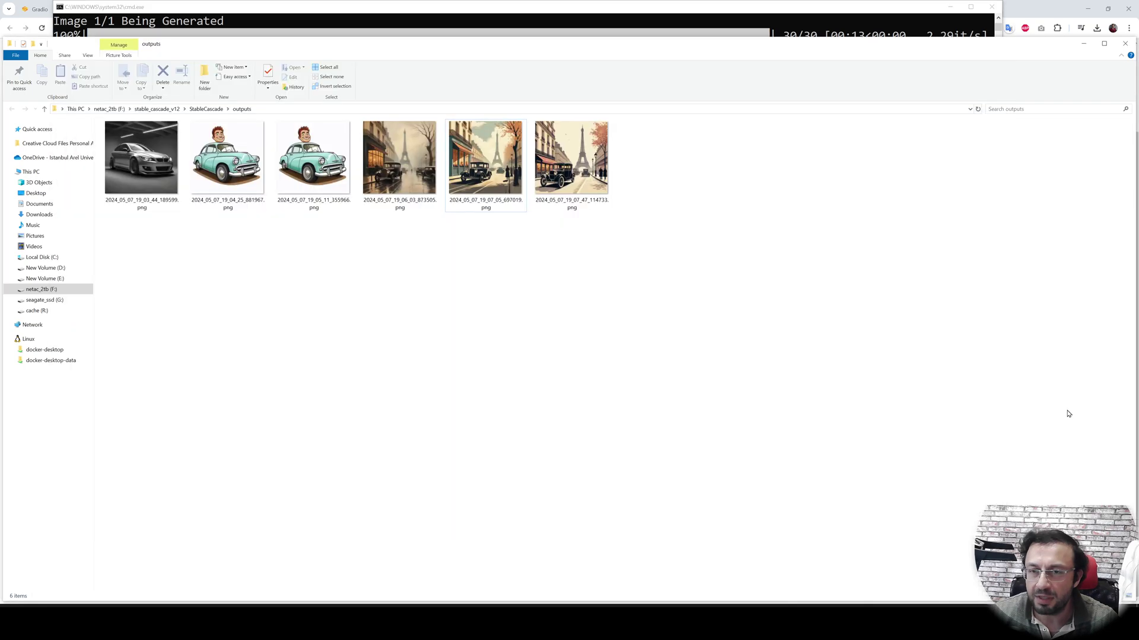
Step: Compare the two new Paris images in paint.net, then return to the Gradio gallery
double_click(572, 166)
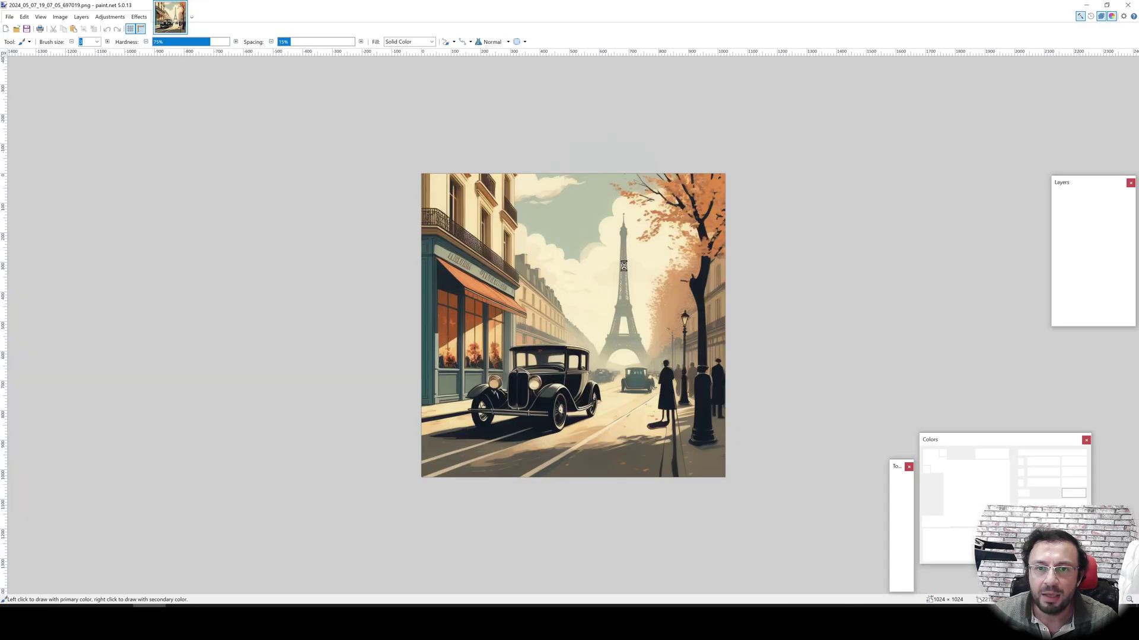
click(171, 17)
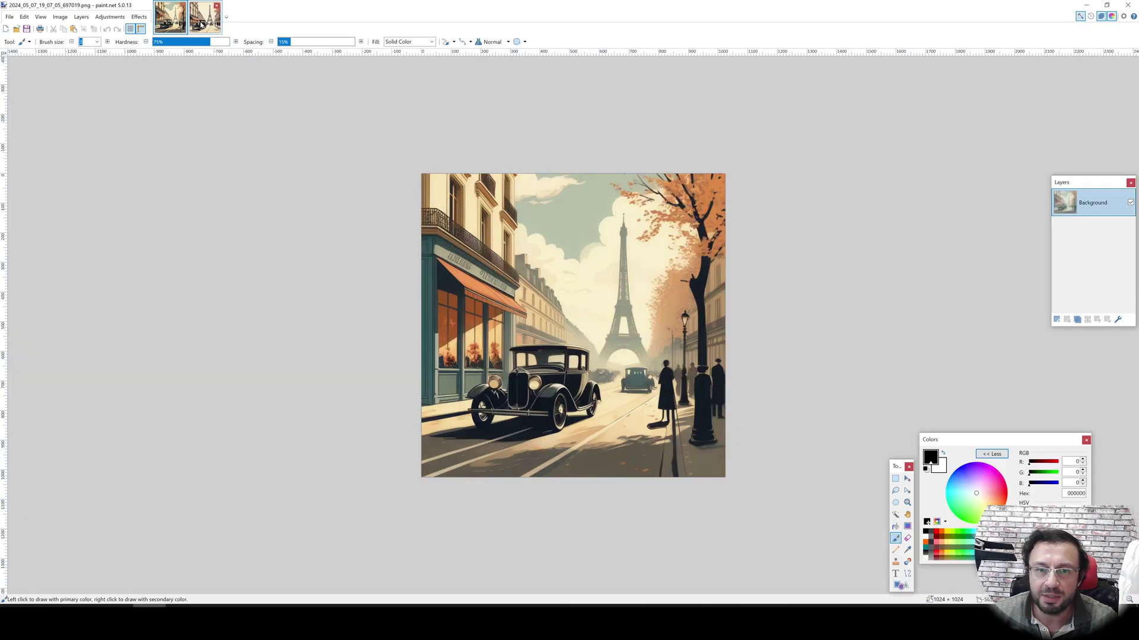
click(201, 25)
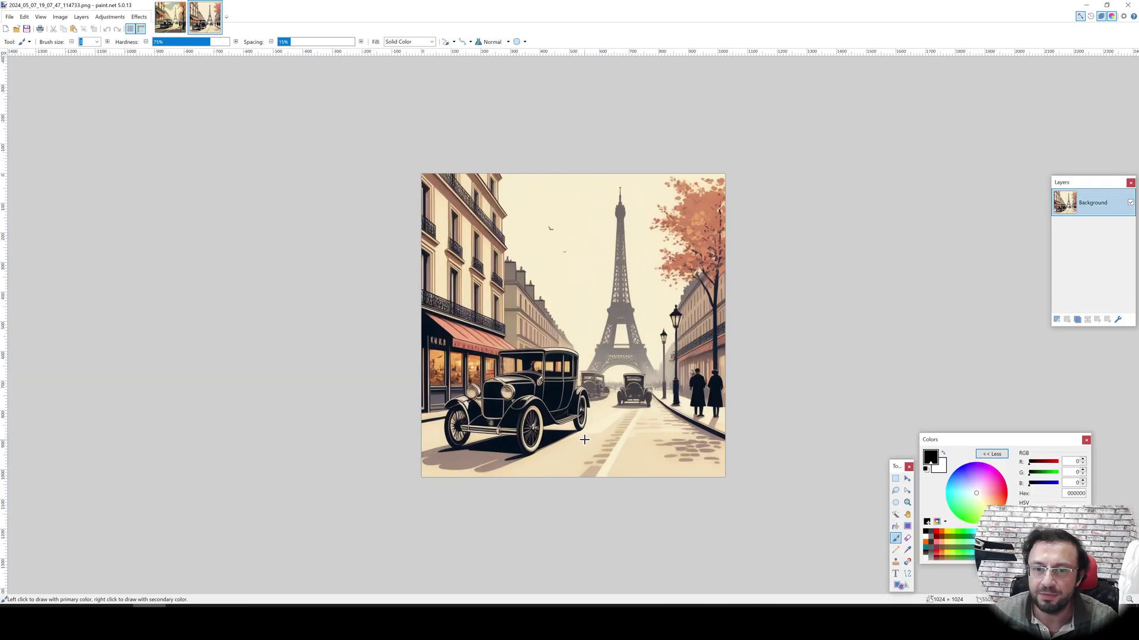
click(1085, 5)
click(1082, 6)
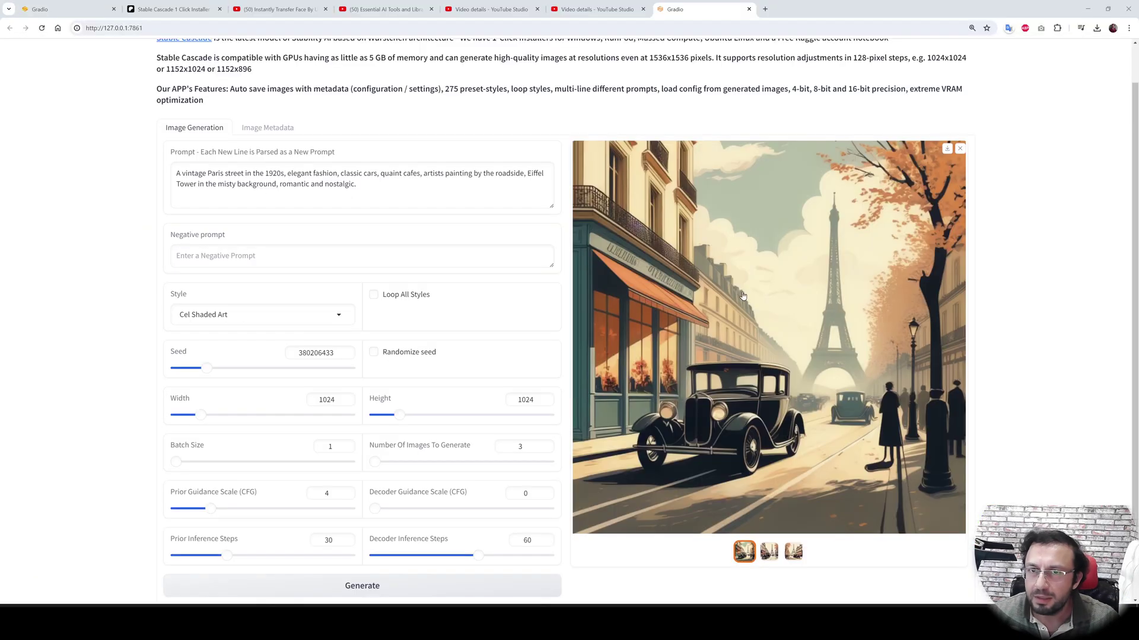
Step: Preview the generated Paris images in the gallery and download the third one
click(769, 552)
click(794, 552)
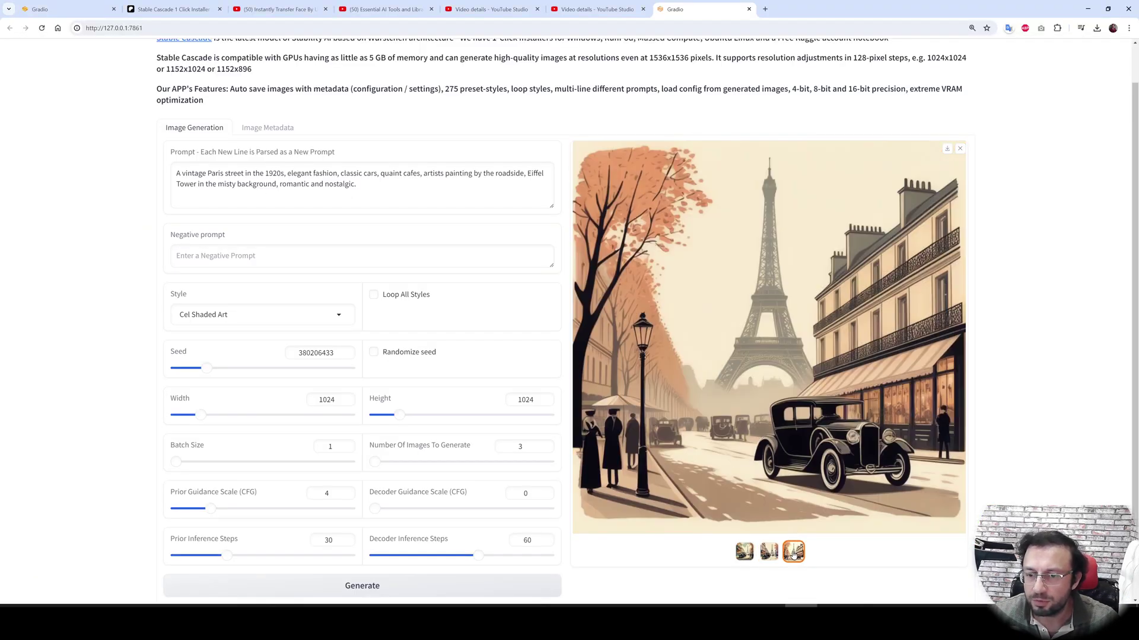
click(769, 552)
click(794, 553)
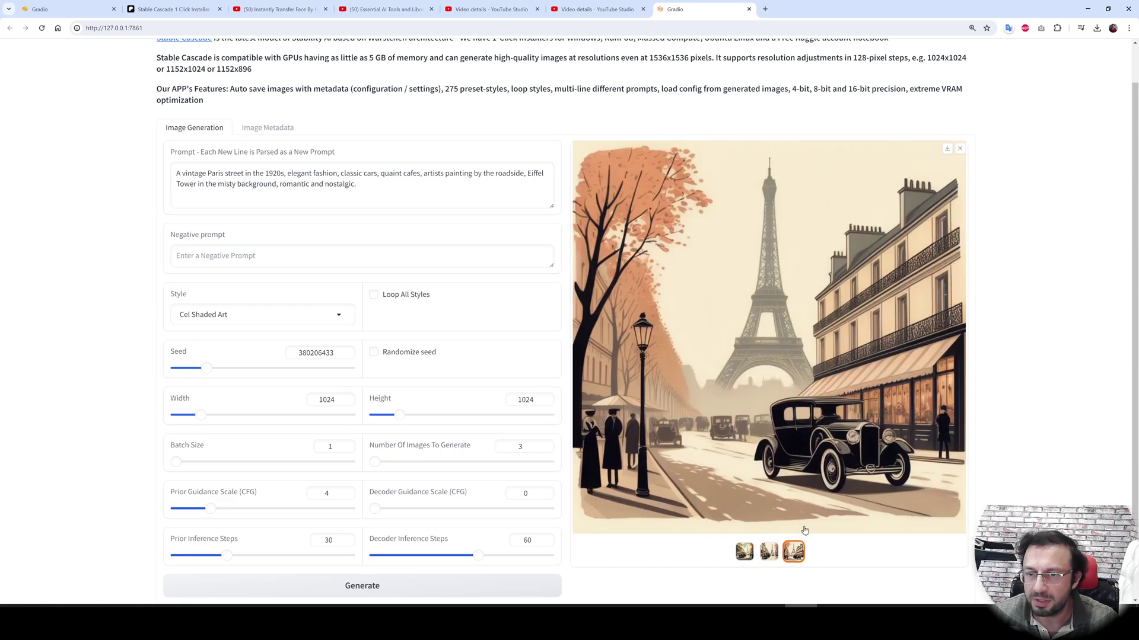
click(947, 149)
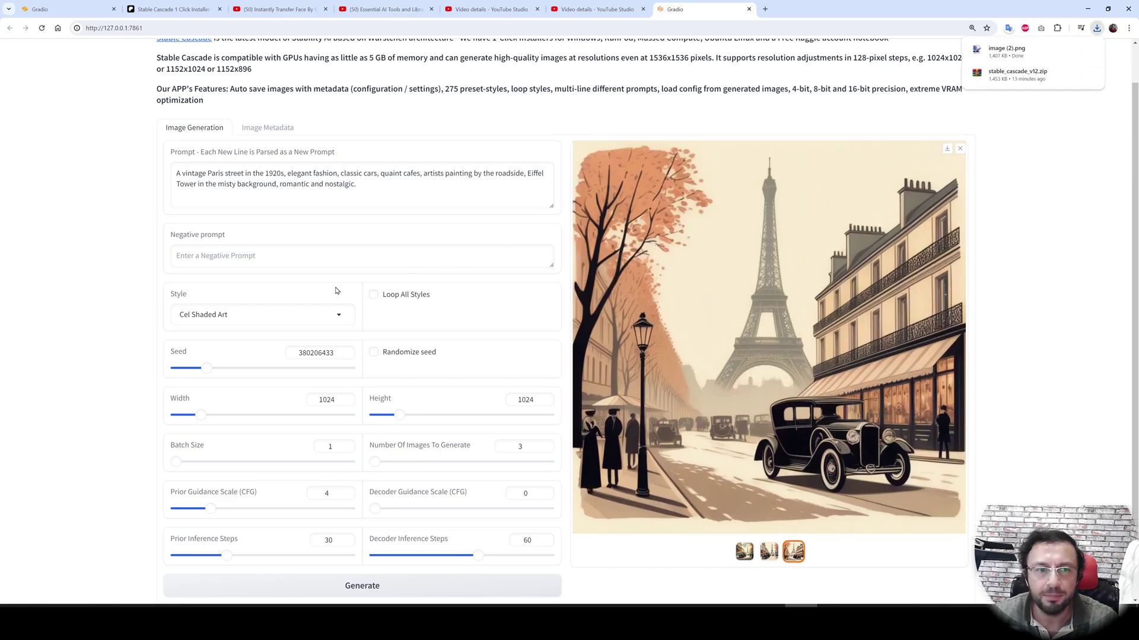
Step: Enable Loop All Styles and start the 828-image generation run
click(396, 299)
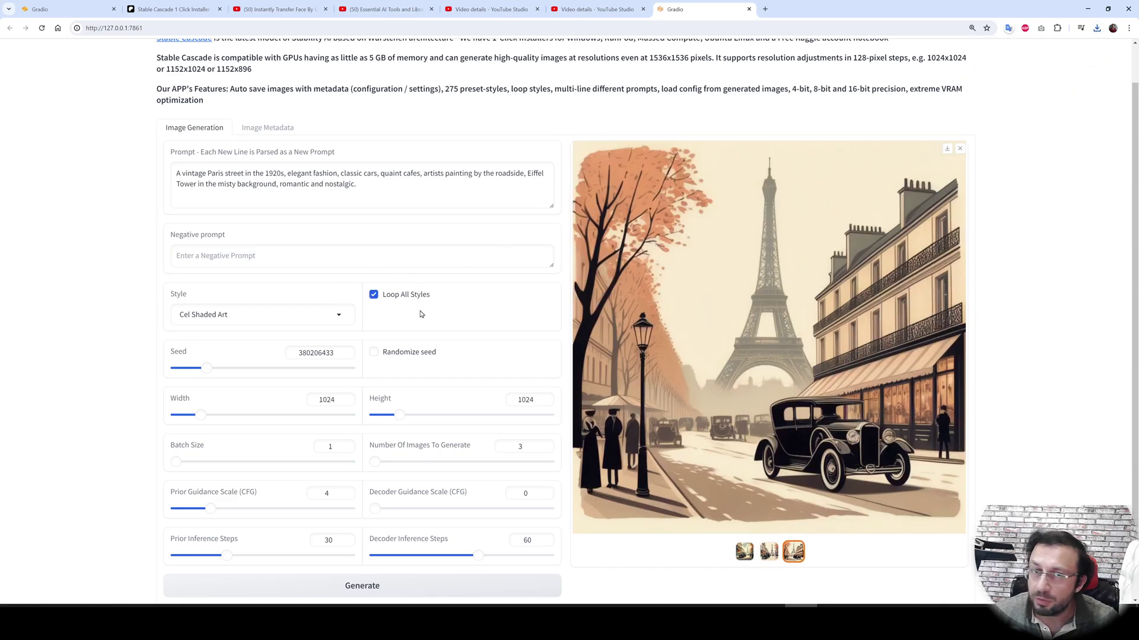
scroll(496, 320, down, 1)
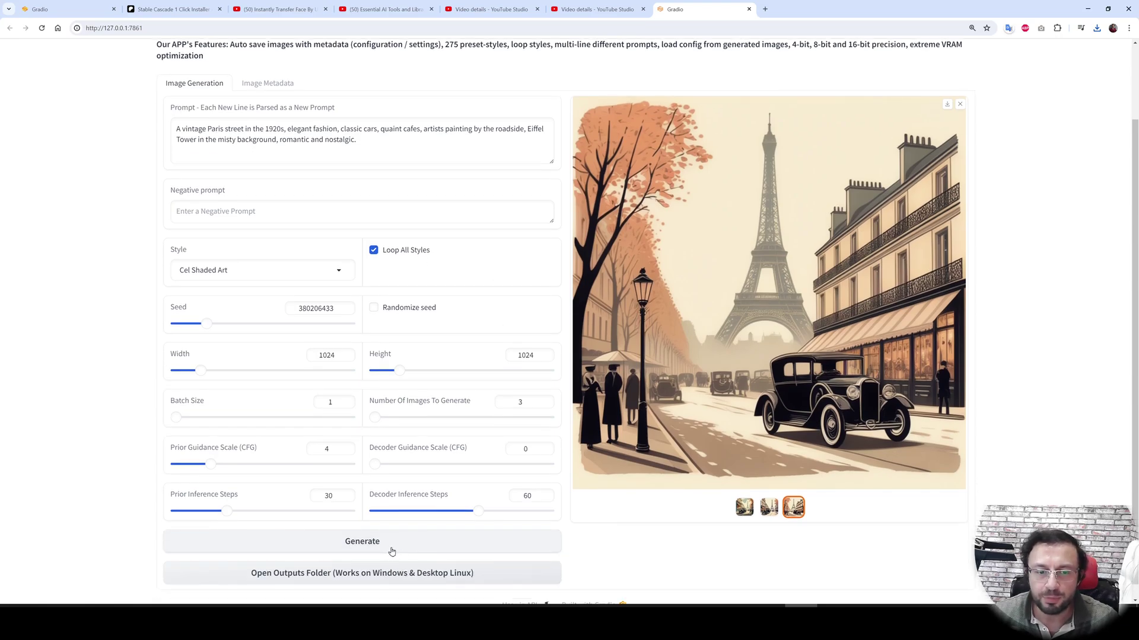
click(384, 549)
key(alt+Tab)
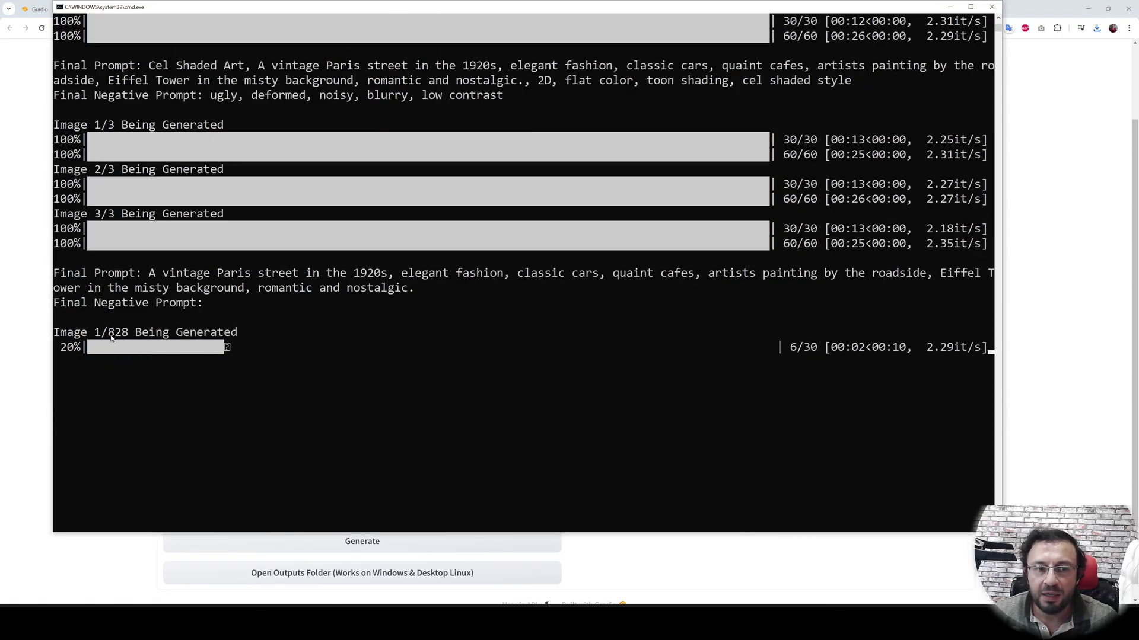
Step: Monitor the all-styles run in the console, outputs folder and generation page
click(4, 348)
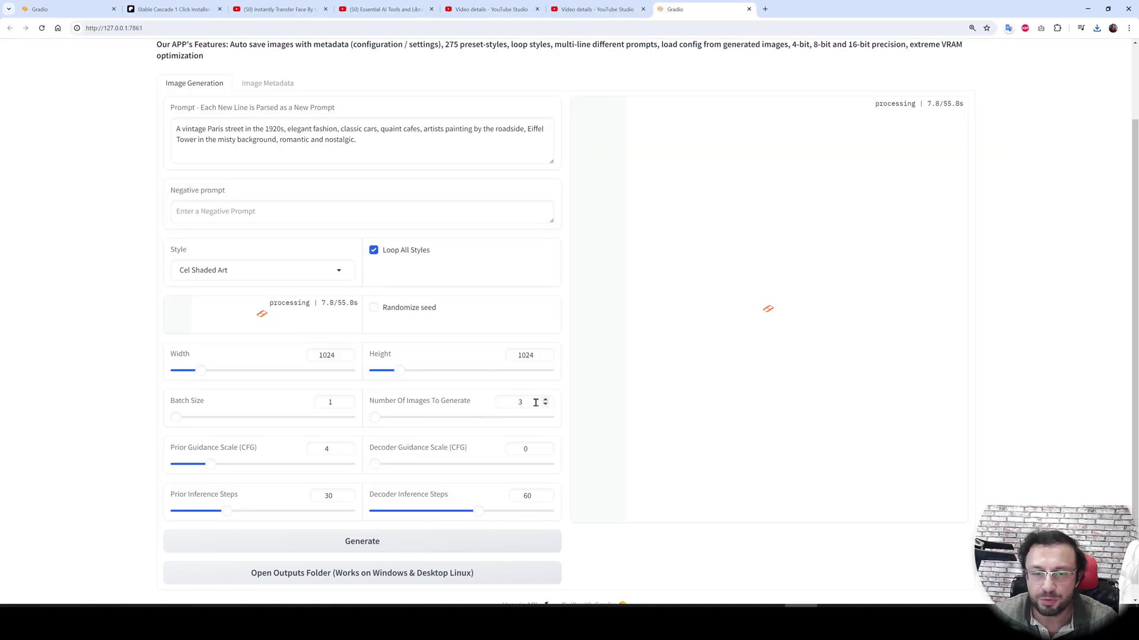
double_click(501, 405)
scroll(323, 257, up, 1)
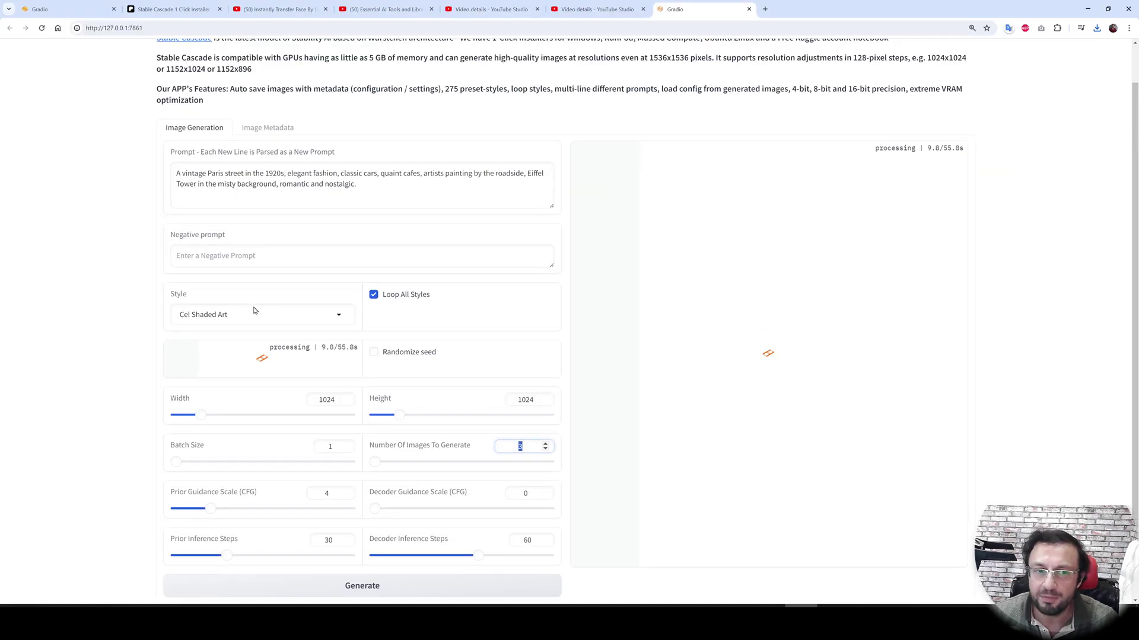
key(alt+Tab)
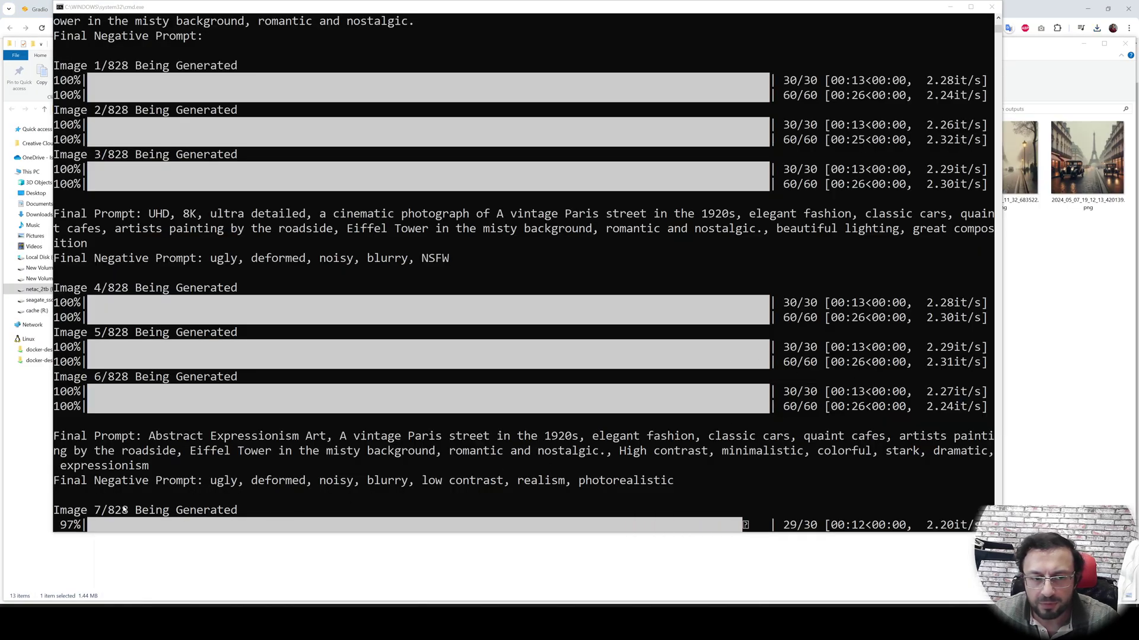
click(1012, 397)
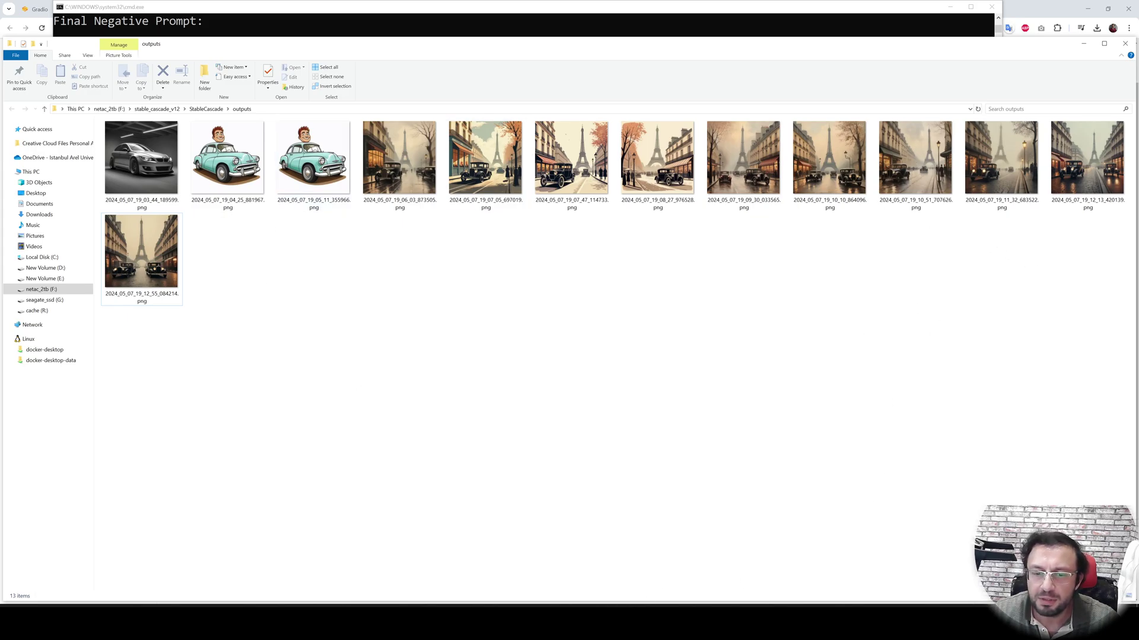
key(alt+Tab)
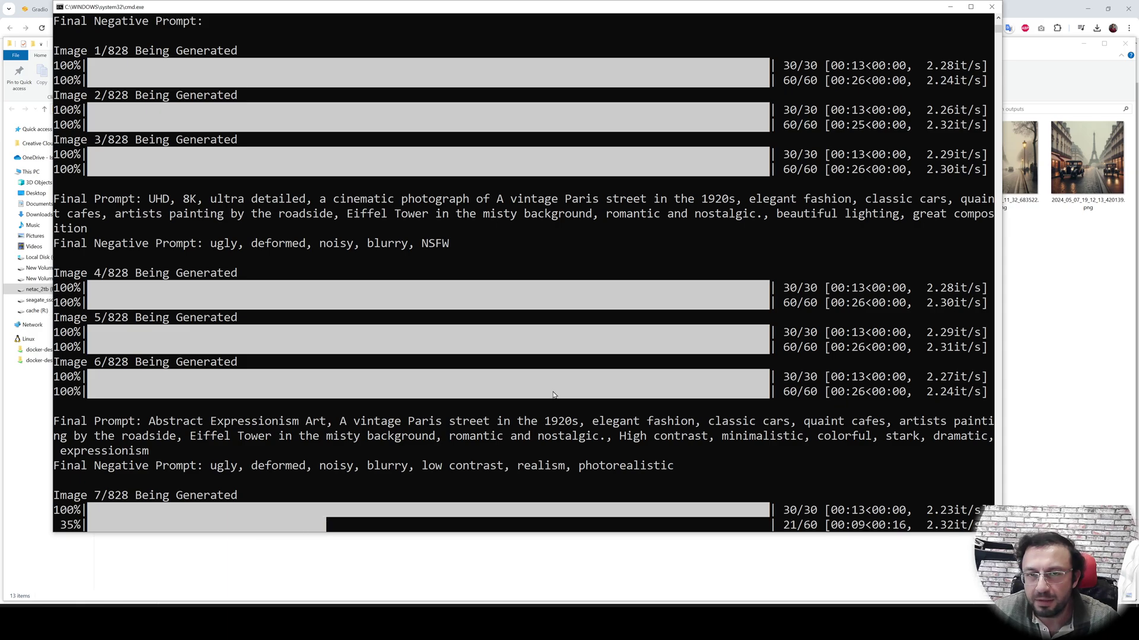
key(alt+Tab)
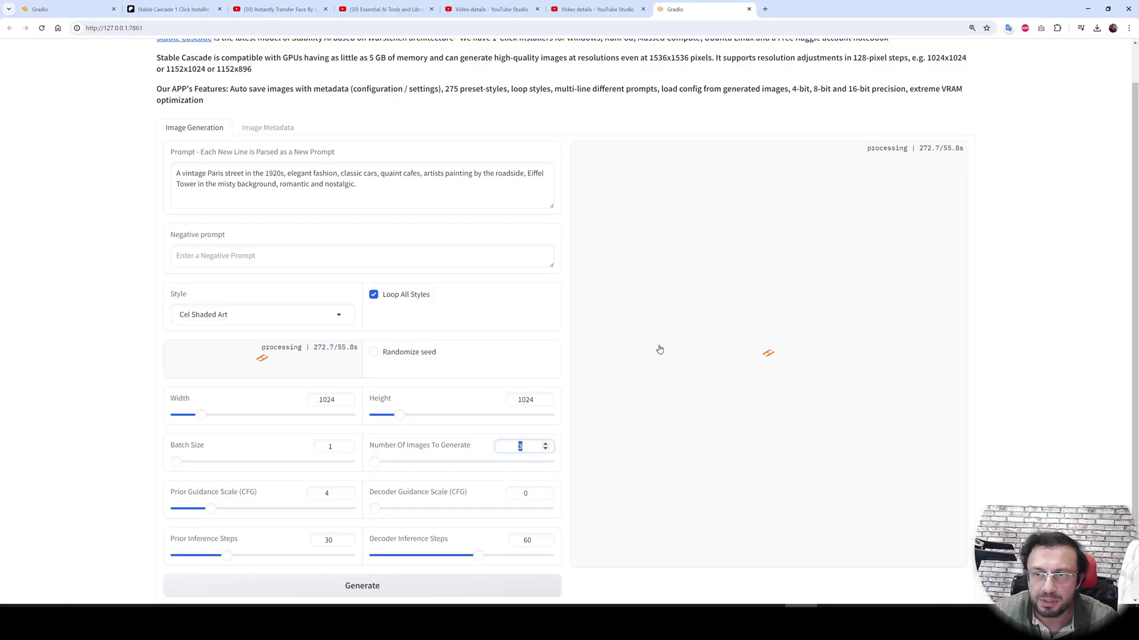
scroll(661, 352, up, 1)
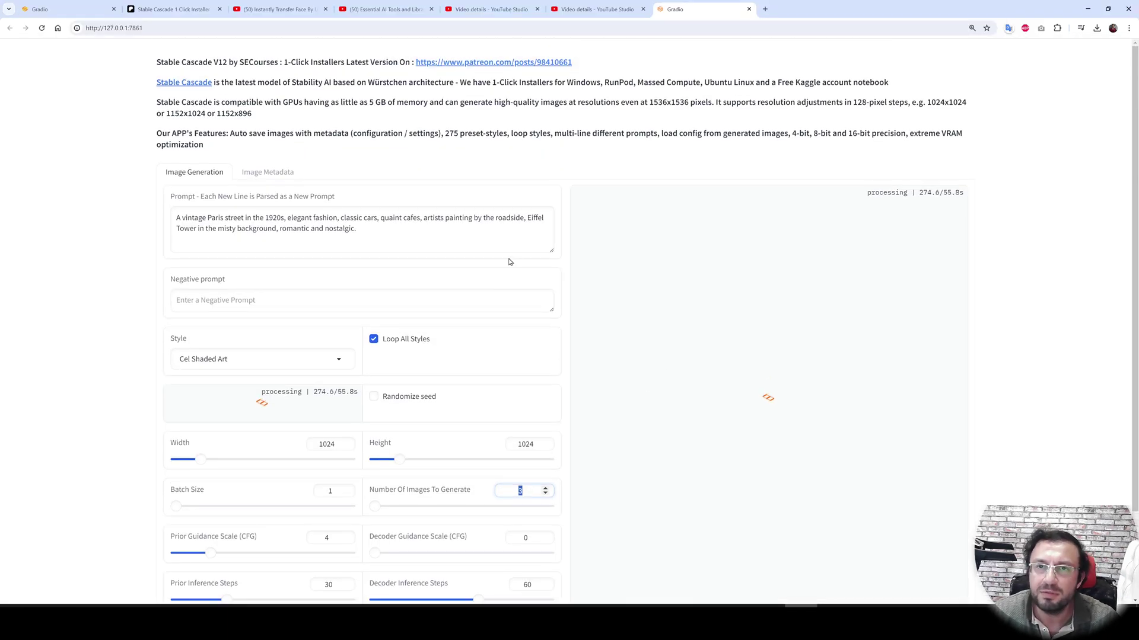
scroll(658, 409, down, 2)
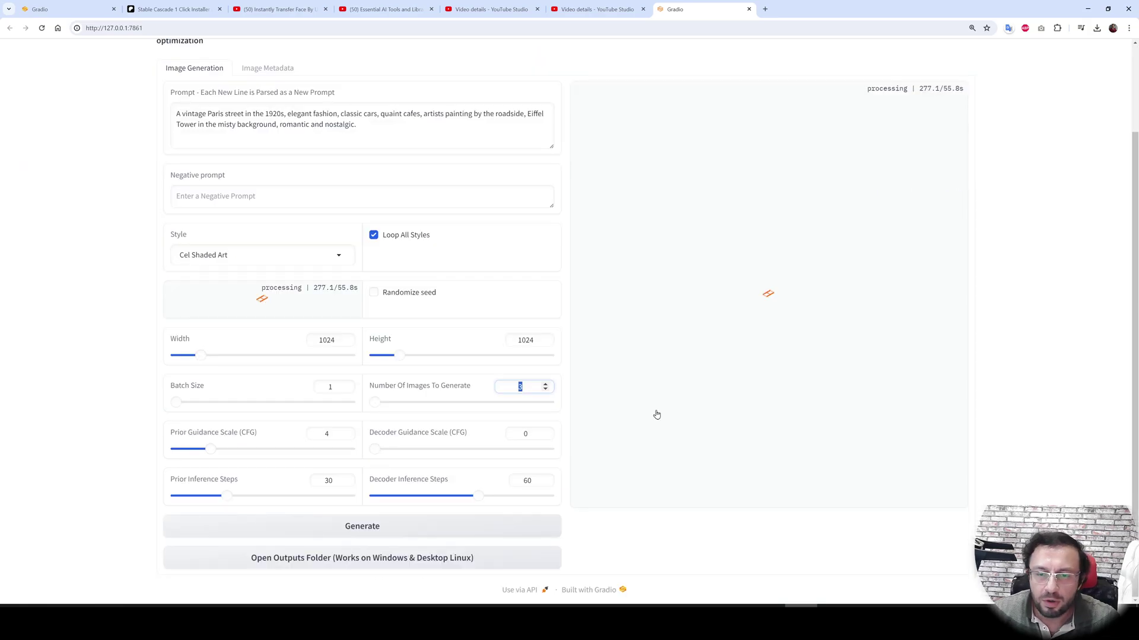
scroll(658, 409, up, 2)
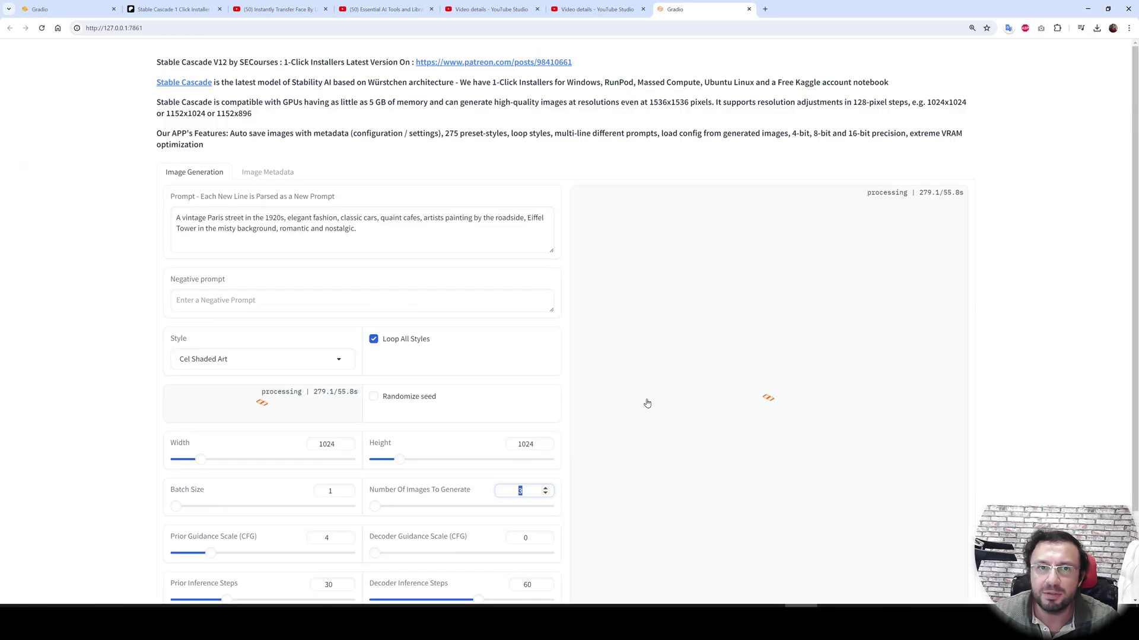